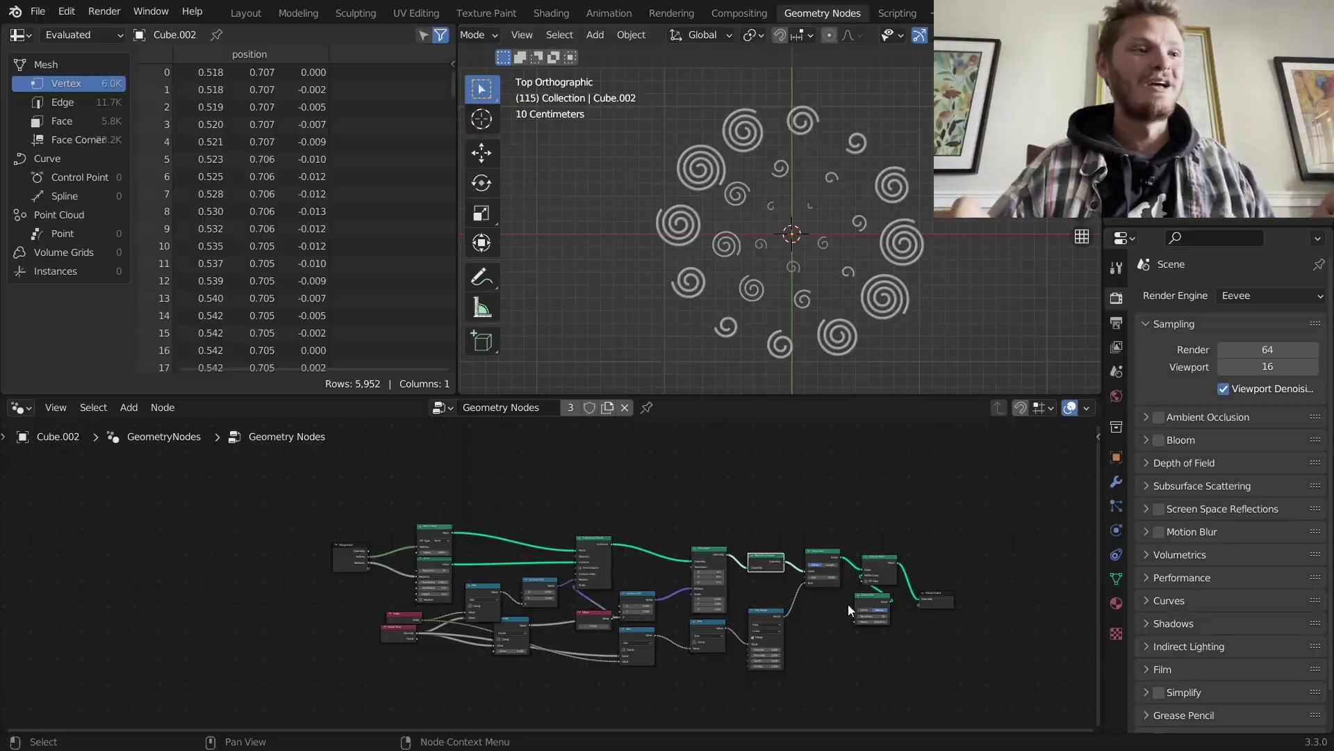
Step: Examine the finished spiral node tree and play its animation
{"action": "scroll", "coordinate": [655, 609], "scroll_direction": "up", "scroll_amount": 5}
{"action": "middle_click_drag", "start_coordinate": [654, 609], "coordinate": [678, 610]}
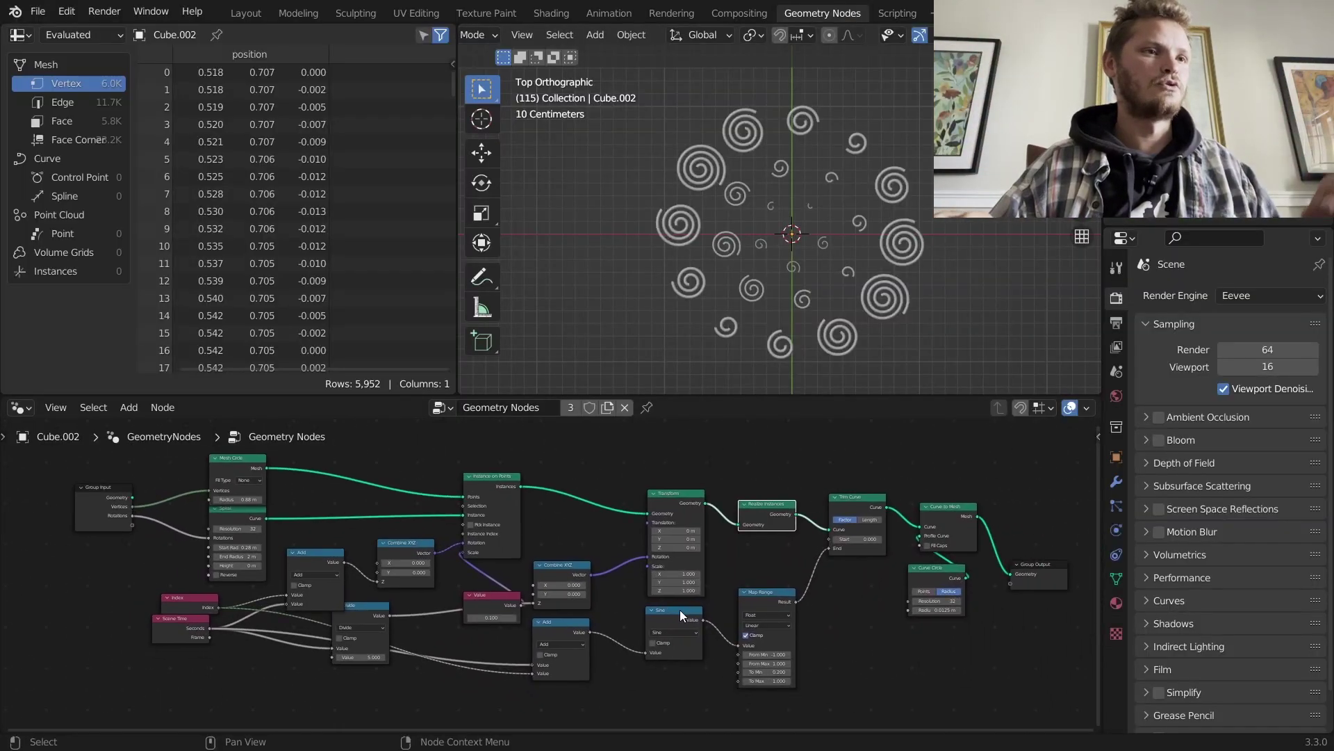
{"action": "key", "text": "space"}
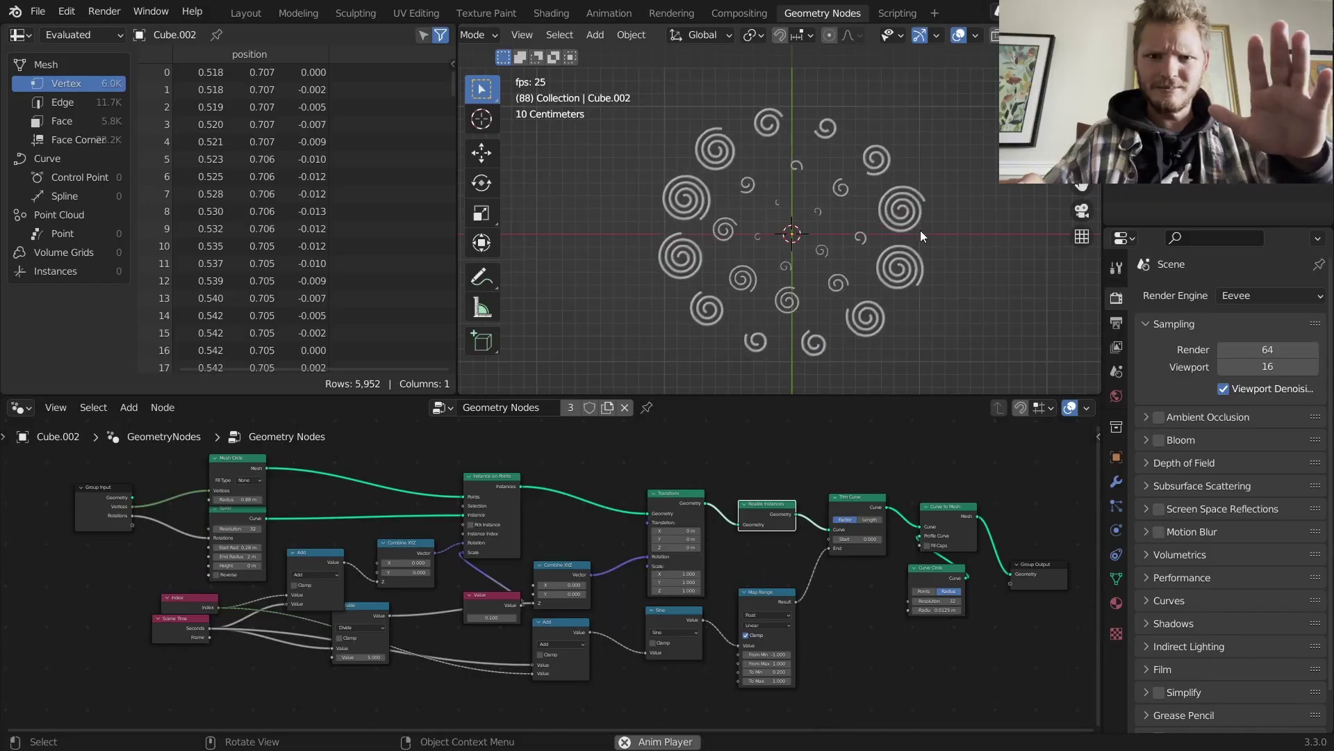
Step: Start a new General file and create a new geometry node tree on the default cube in the Geometry Nodes workspace
{"action": "key", "text": "ctrl+n"}
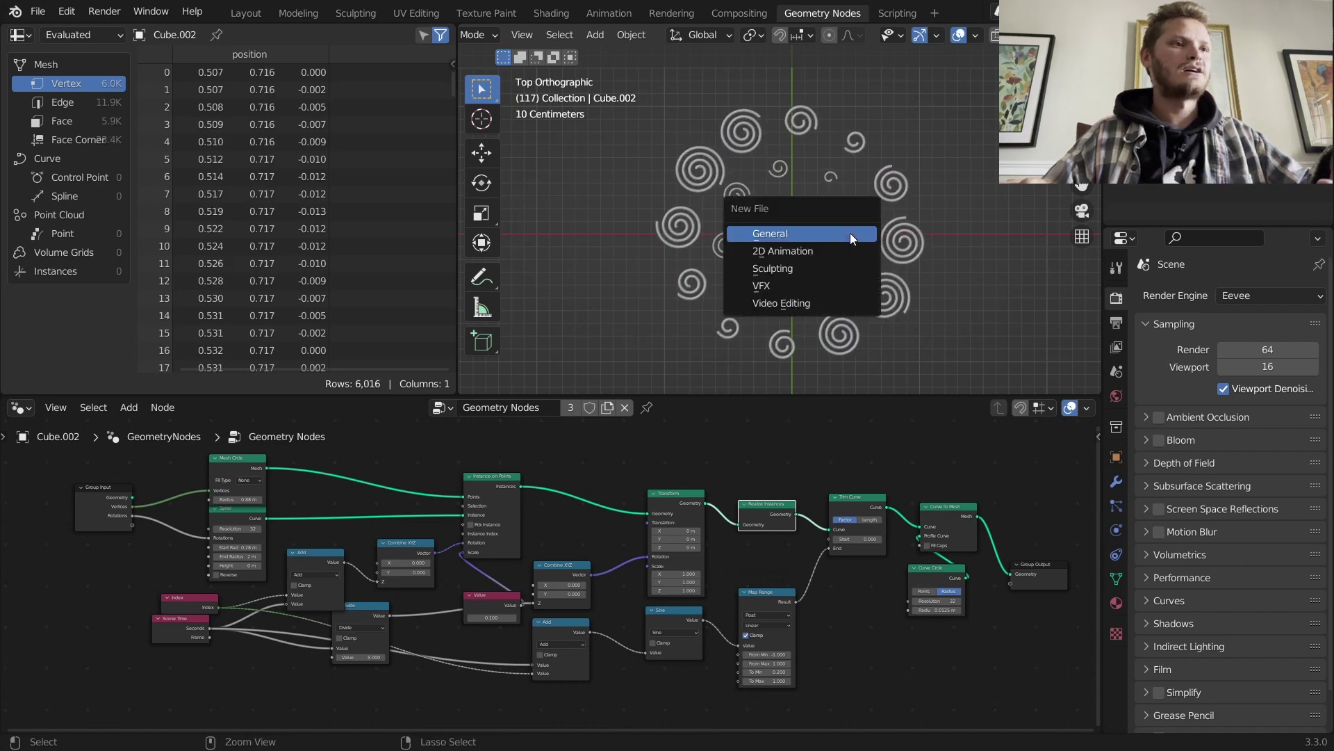
{"action": "left_click", "coordinate": [849, 232]}
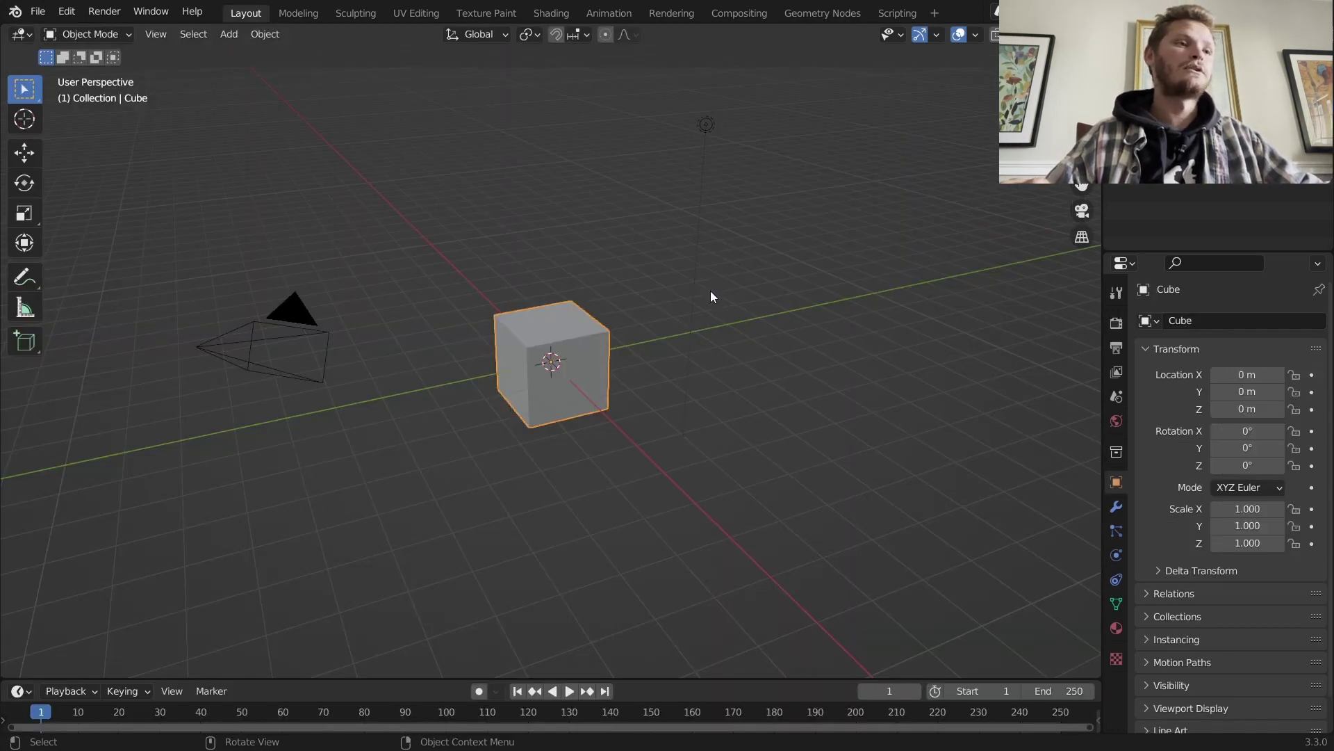
{"action": "left_click", "coordinate": [827, 14]}
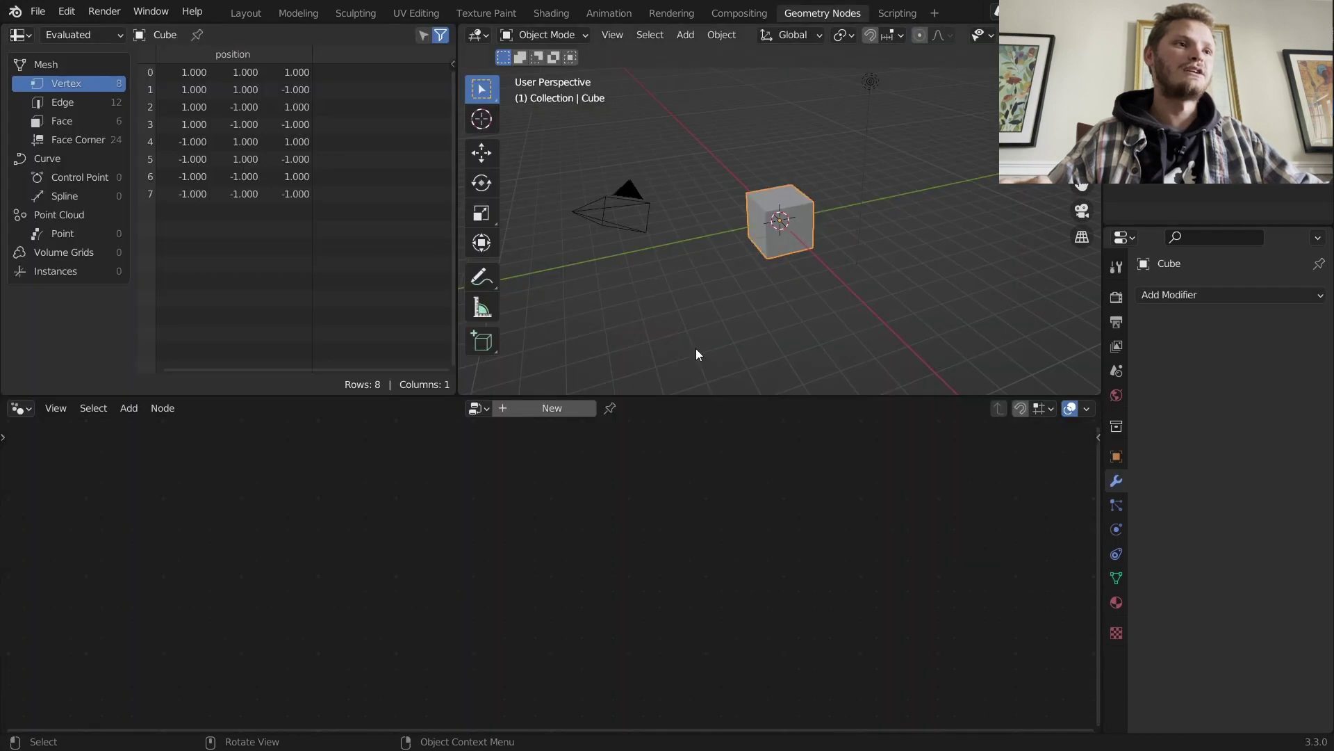
{"action": "left_click", "coordinate": [543, 420]}
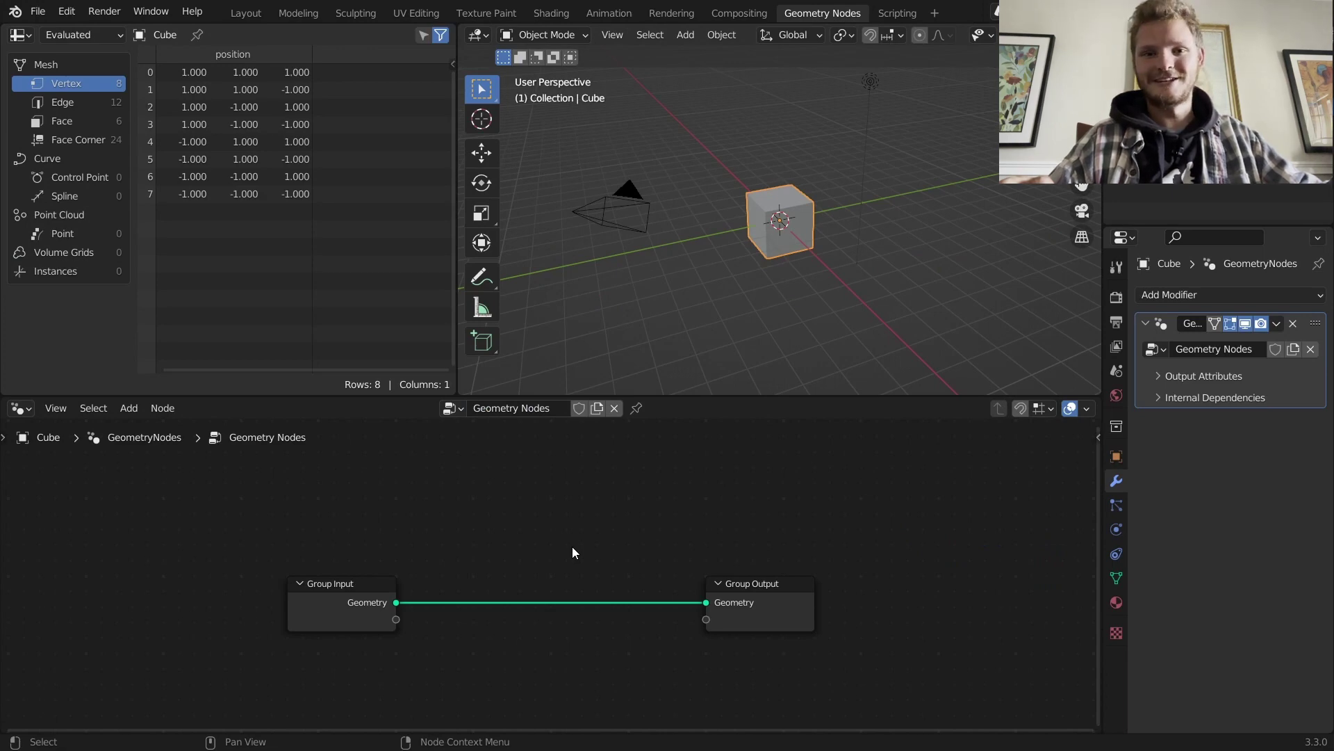
Step: Replace the Group Input node with a Spiral node and connect its Curve output to the Group Output
{"action": "left_click_drag", "start_coordinate": [469, 659], "coordinate": [328, 575]}
{"action": "key", "text": "Delete"}
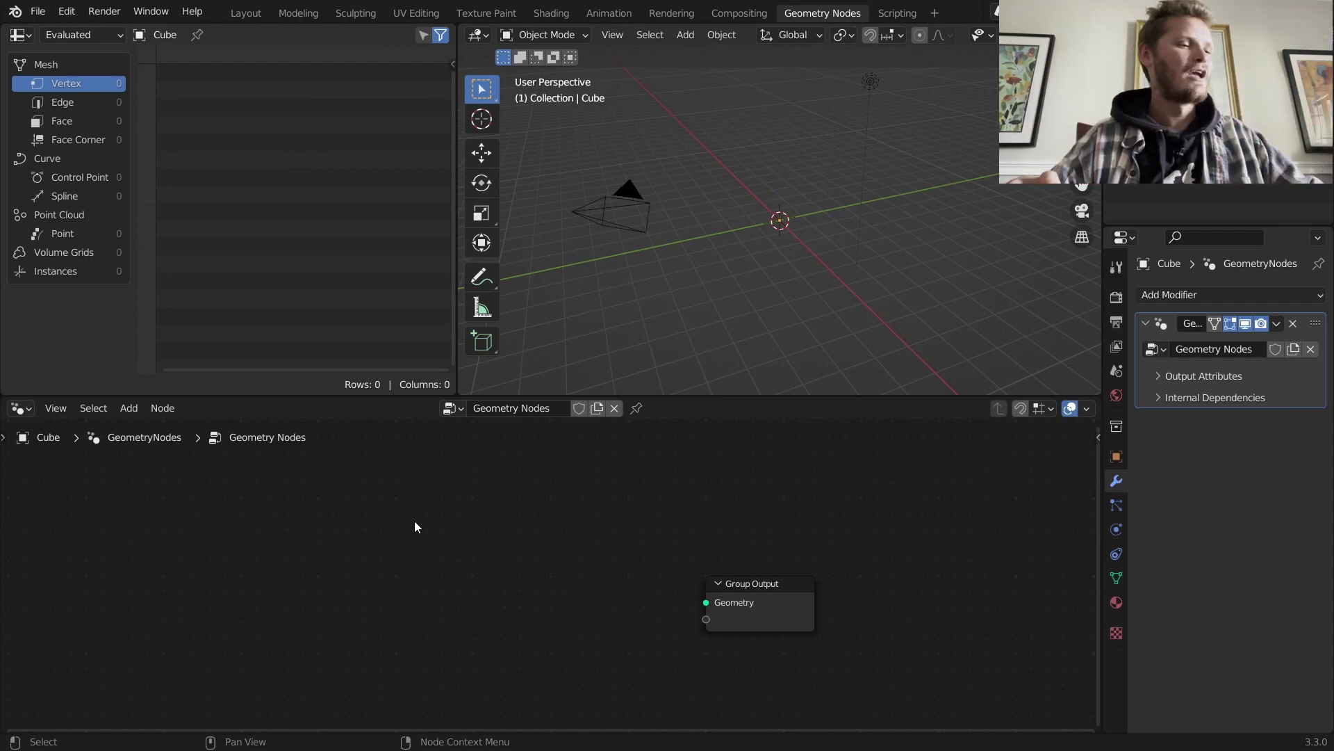
{"action": "key", "text": "shift+a"}
{"action": "left_click", "coordinate": [393, 365]}
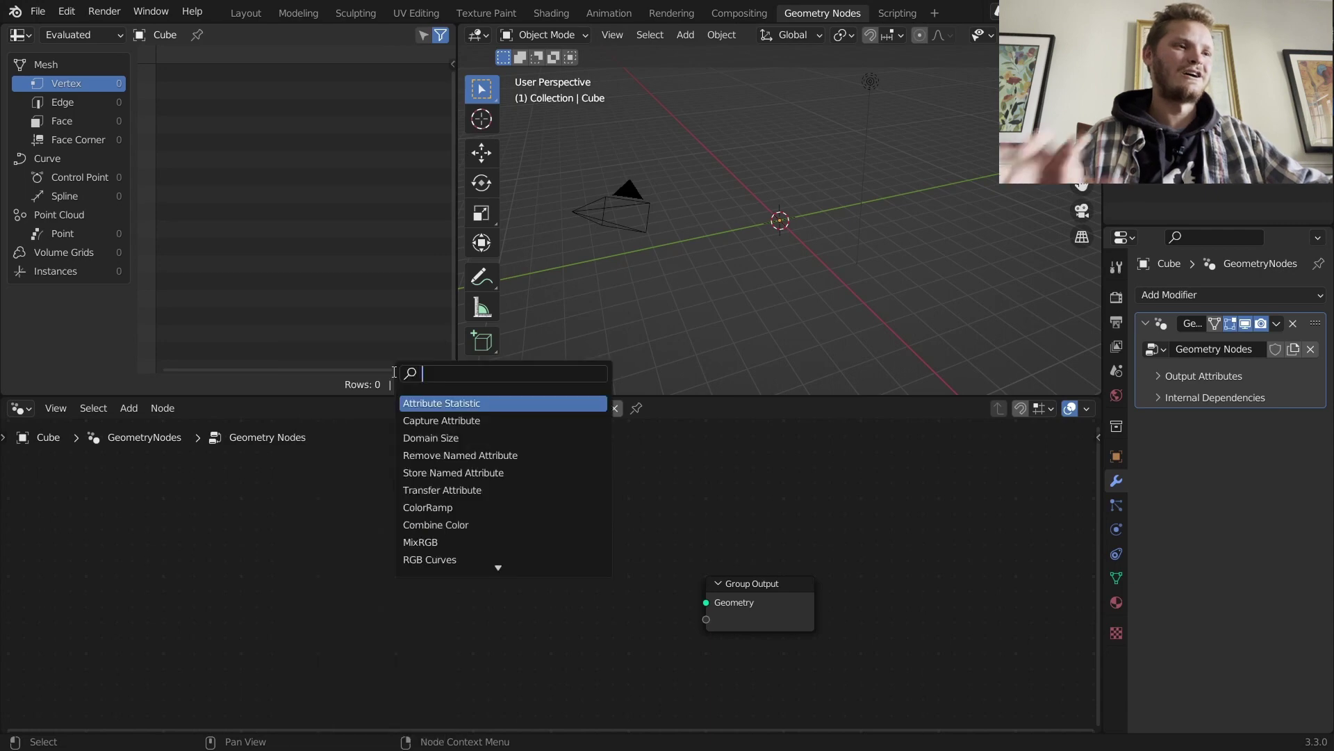
{"action": "type", "text": "spi"}
{"action": "key", "text": "Return"}
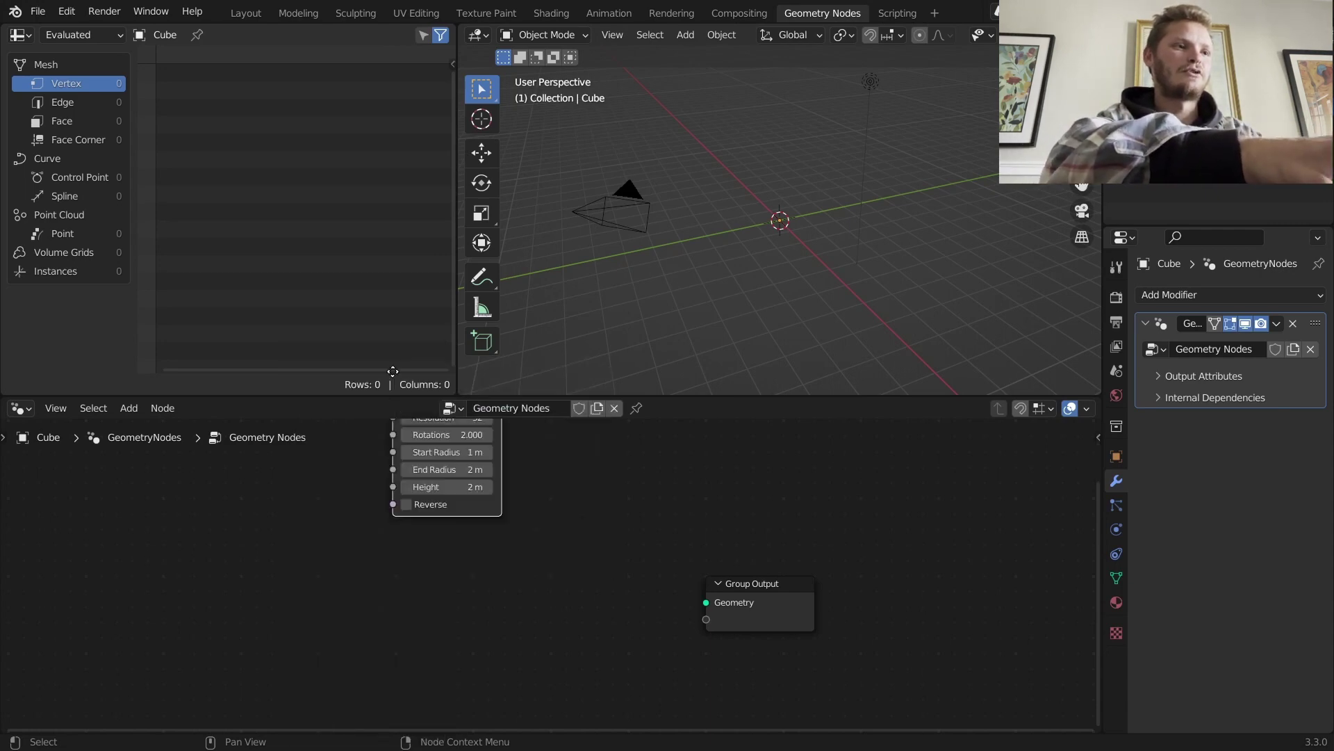
{"action": "left_click", "coordinate": [348, 519]}
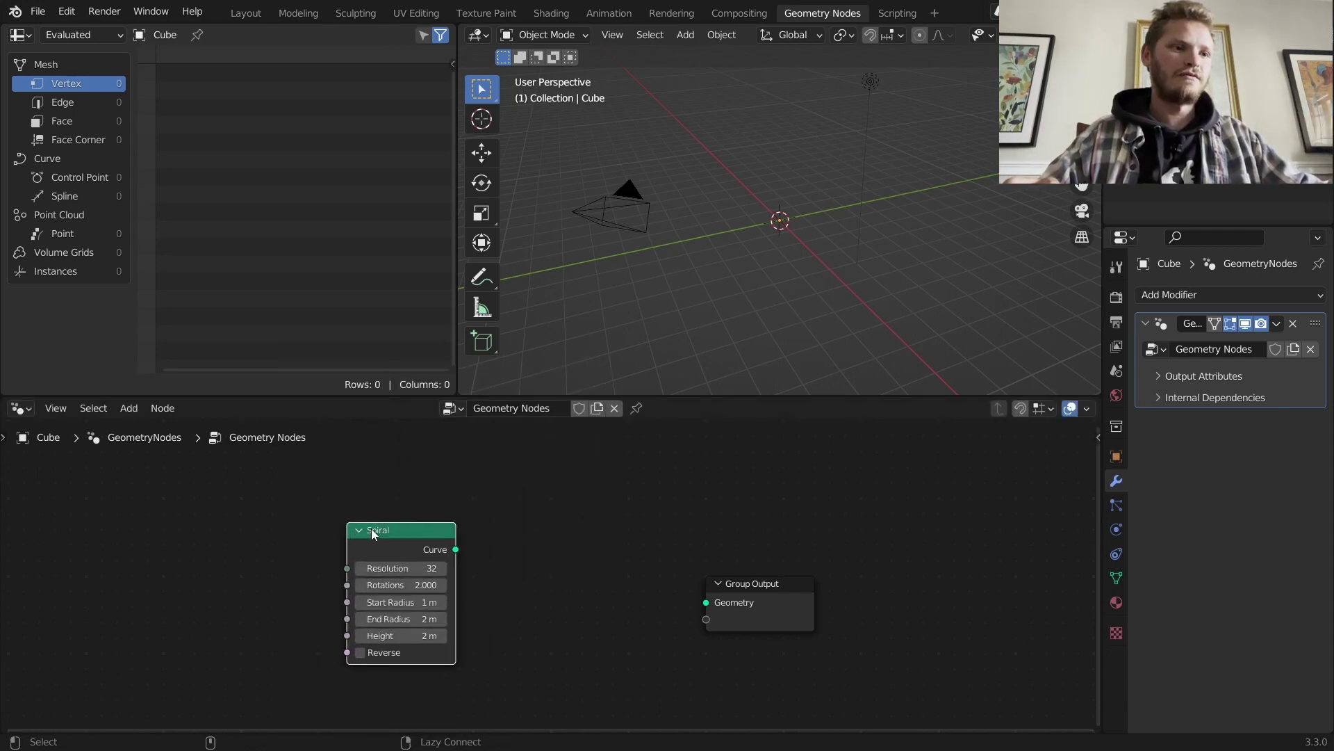
{"action": "right_click_drag", "start_coordinate": [382, 531], "coordinate": [737, 542], "text": "alt"}
Step: Set the Spiral node's Height and Start Radius to 0 m
{"action": "scroll", "coordinate": [838, 165], "scroll_direction": "up", "scroll_amount": 4}
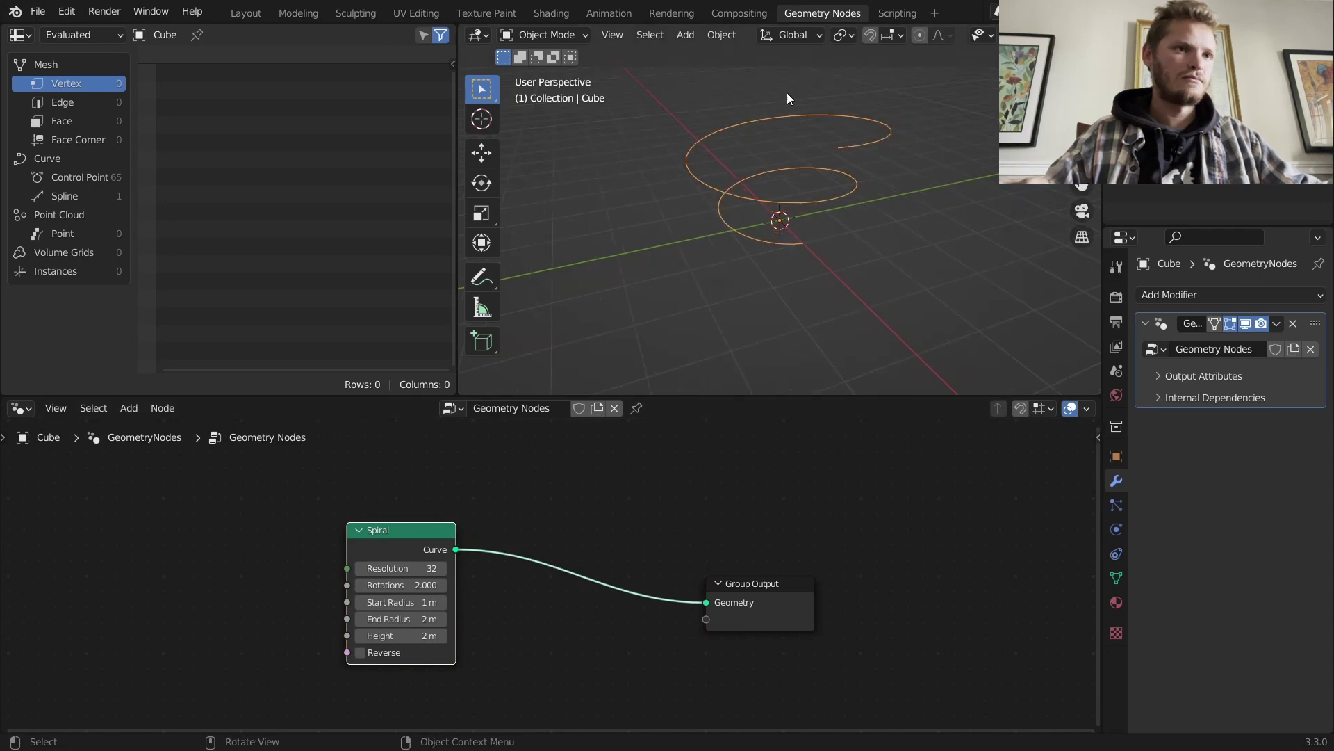
{"action": "left_click", "coordinate": [389, 637]}
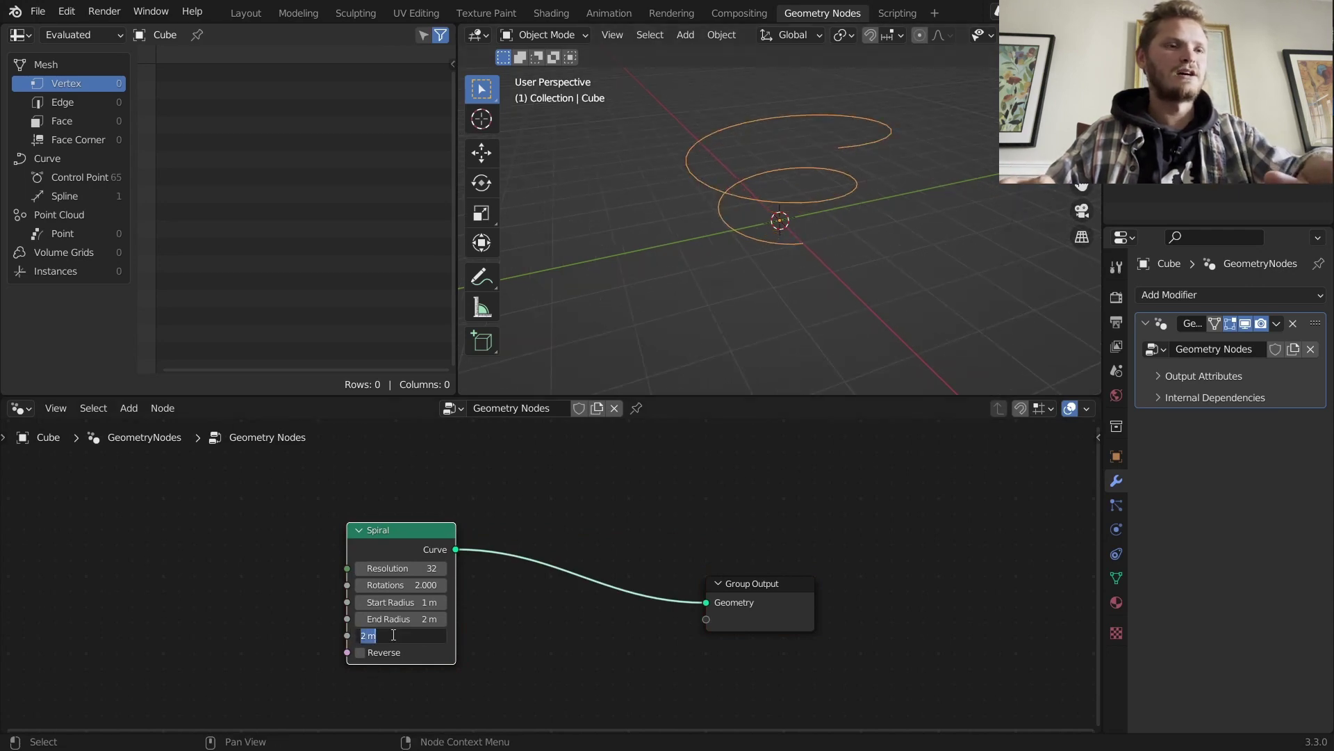
{"action": "type", "text": "0"}
{"action": "key", "text": "Return"}
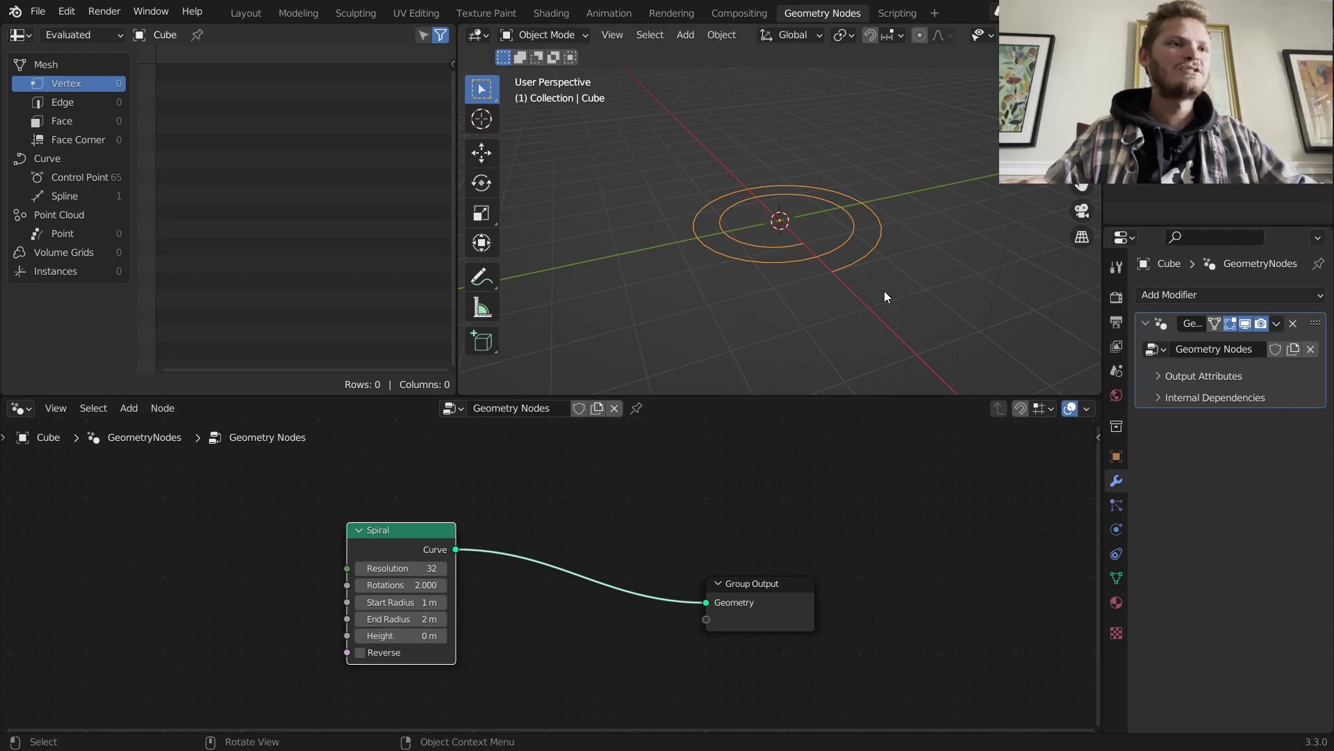
{"action": "key", "text": "KP_7"}
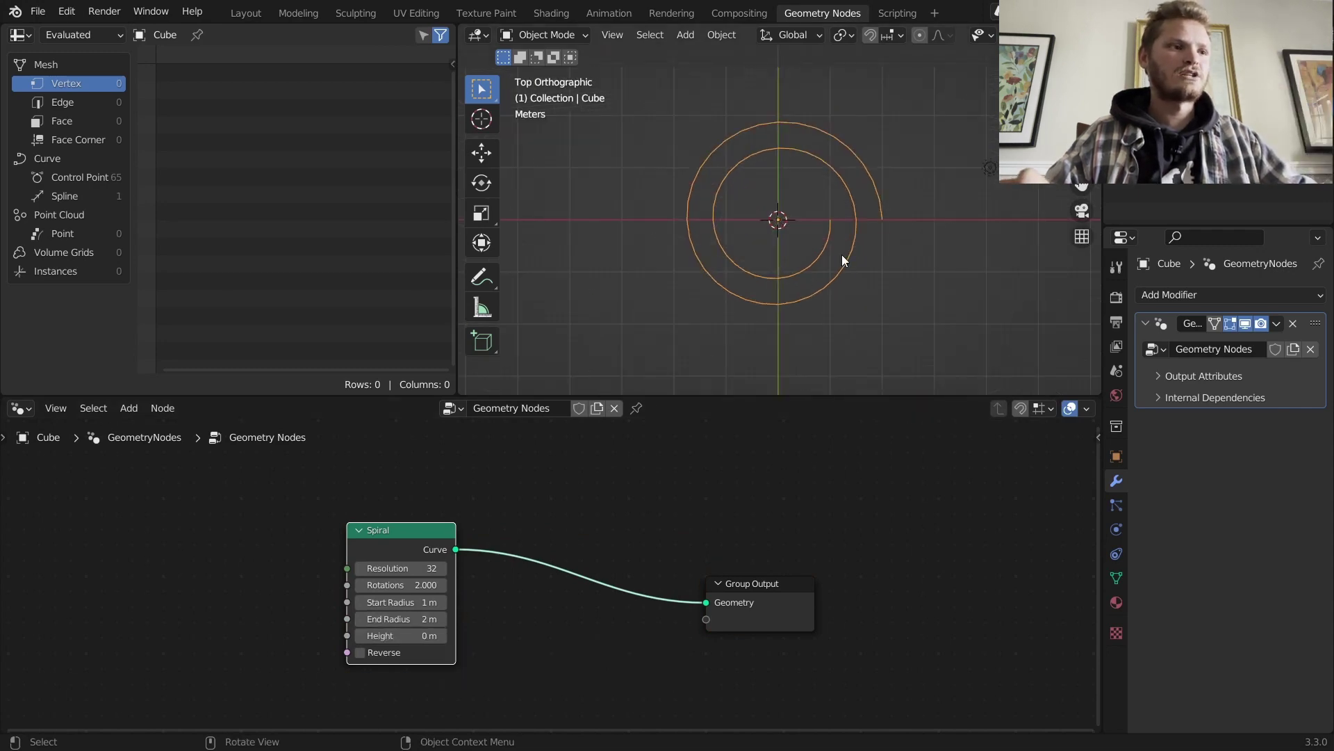
{"action": "left_click", "coordinate": [430, 602]}
{"action": "type", "text": "0"}
{"action": "key", "text": "Return"}
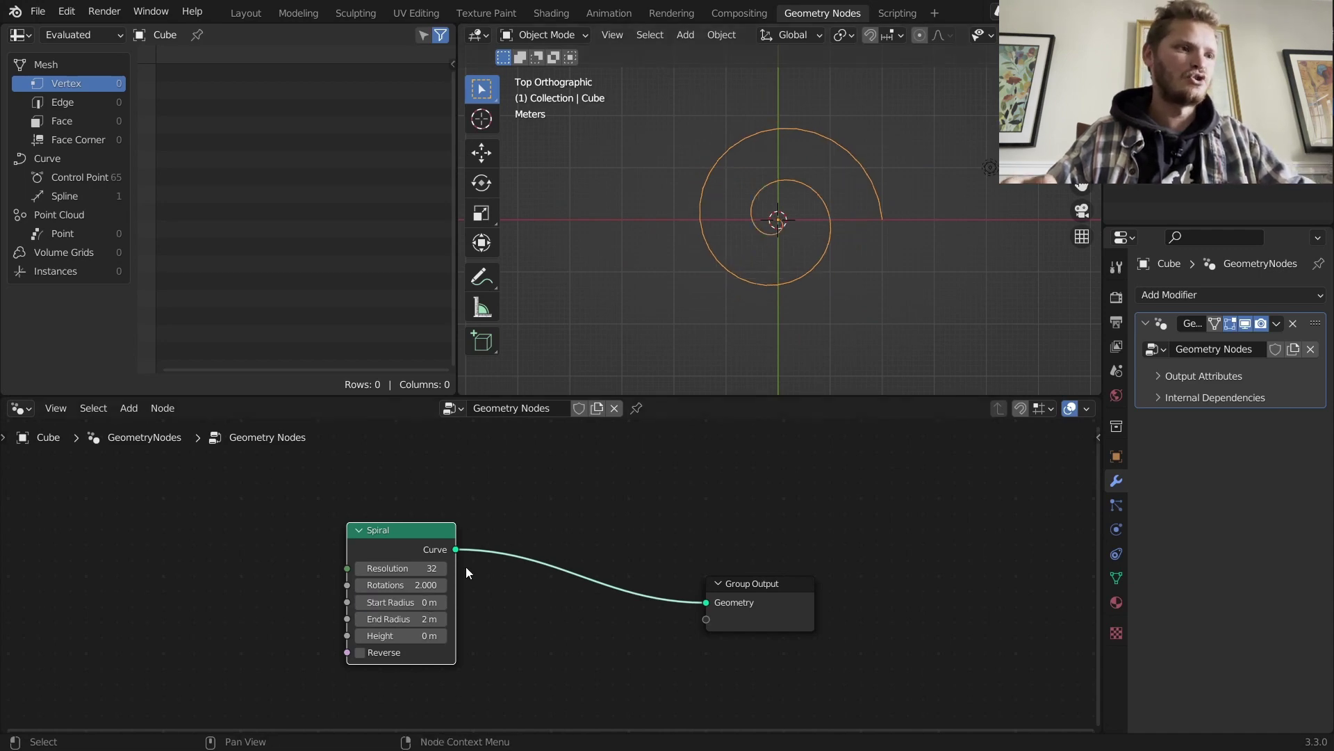
Step: Set the Spiral node's Rotations to 3 and its Resolution to 60
{"action": "left_click_drag", "start_coordinate": [416, 589], "coordinate": [556, 590]}
{"action": "key", "text": "ctrl+z"}
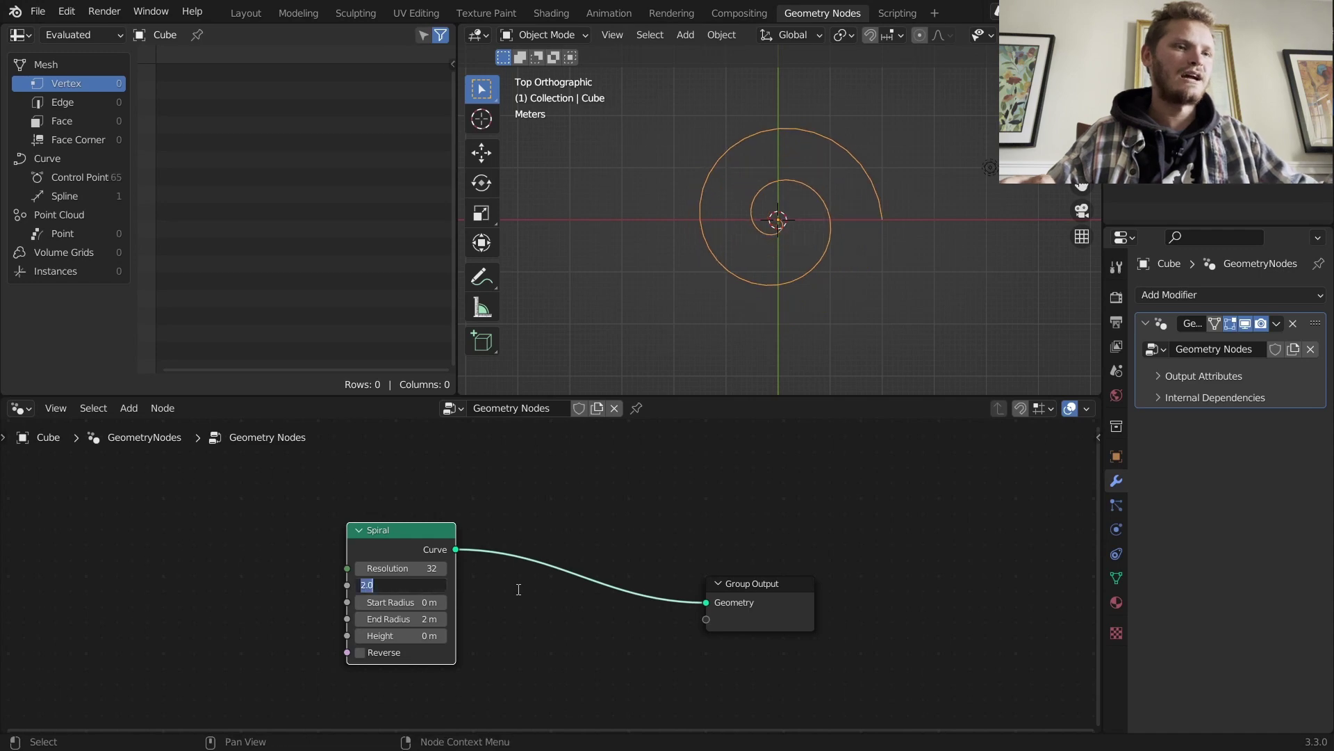
{"action": "type", "text": "3"}
{"action": "key", "text": "Return"}
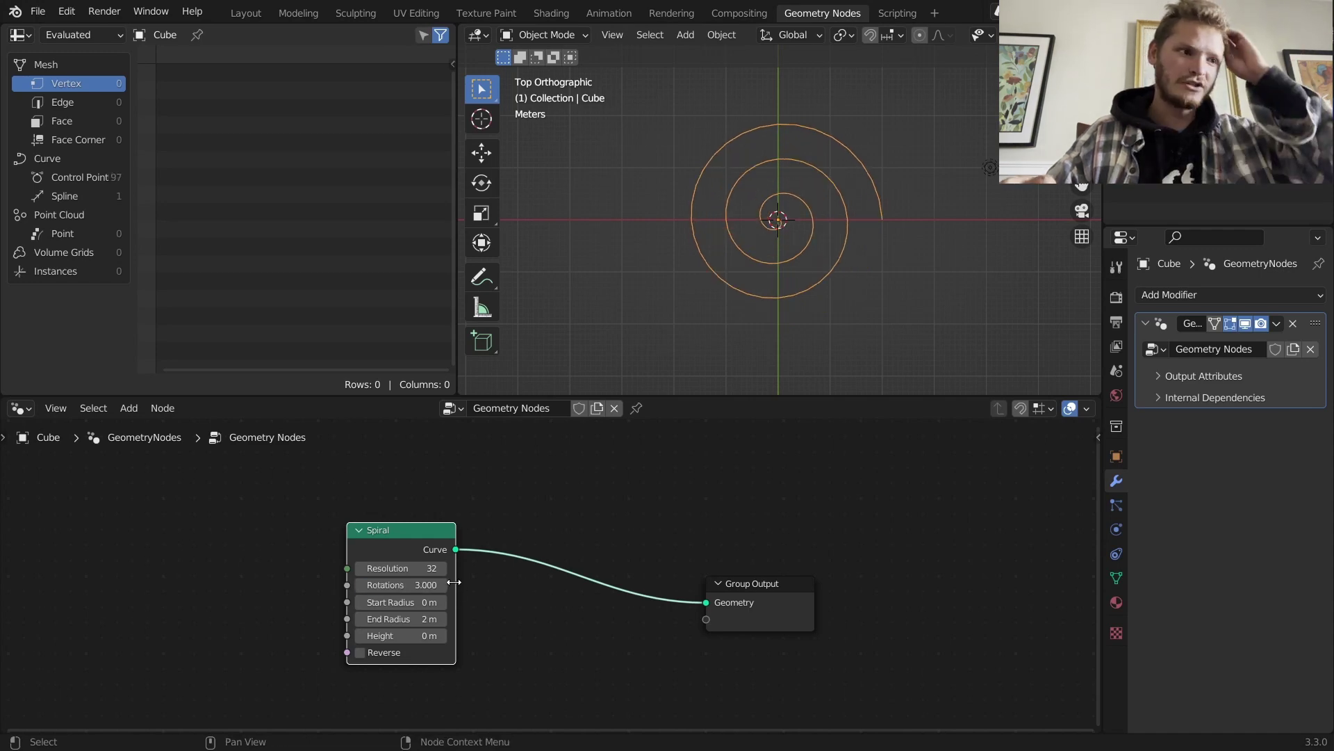
{"action": "left_click", "coordinate": [429, 568]}
{"action": "type", "text": "6"}
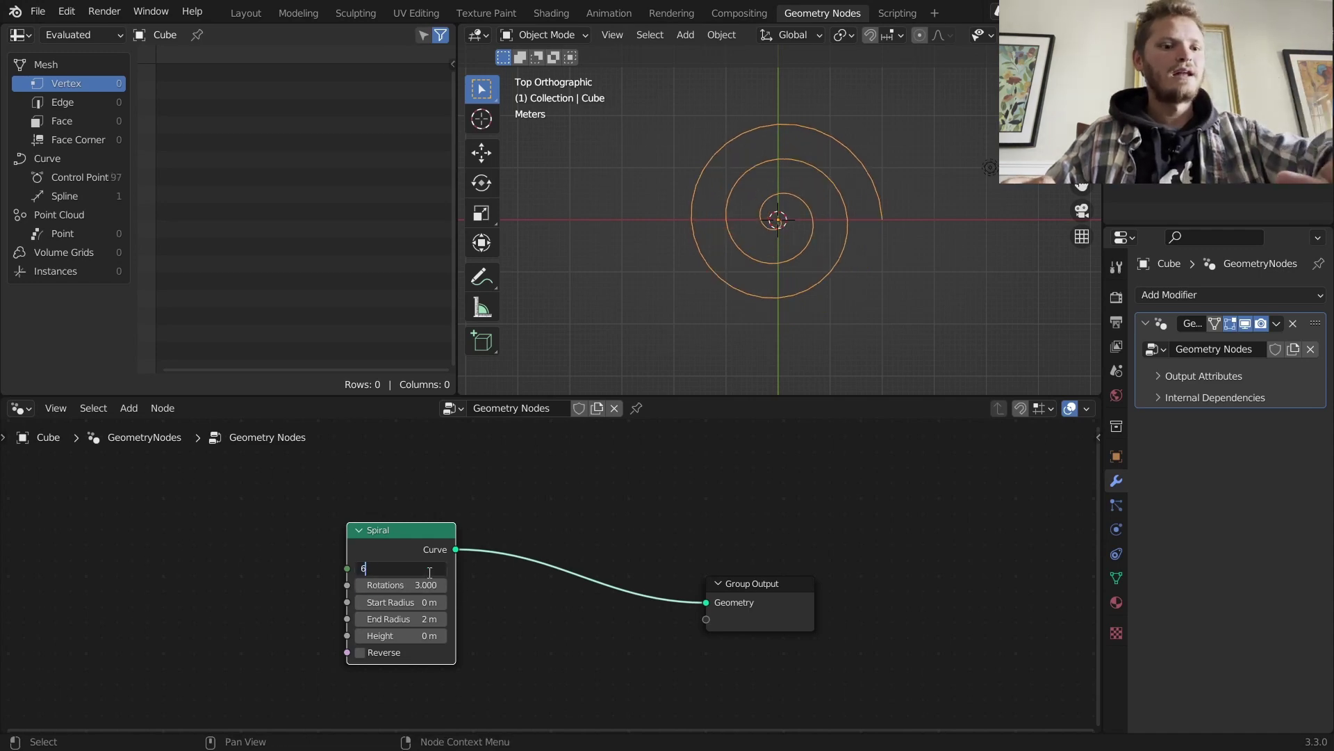
{"action": "type", "text": "0"}
{"action": "key", "text": "Return"}
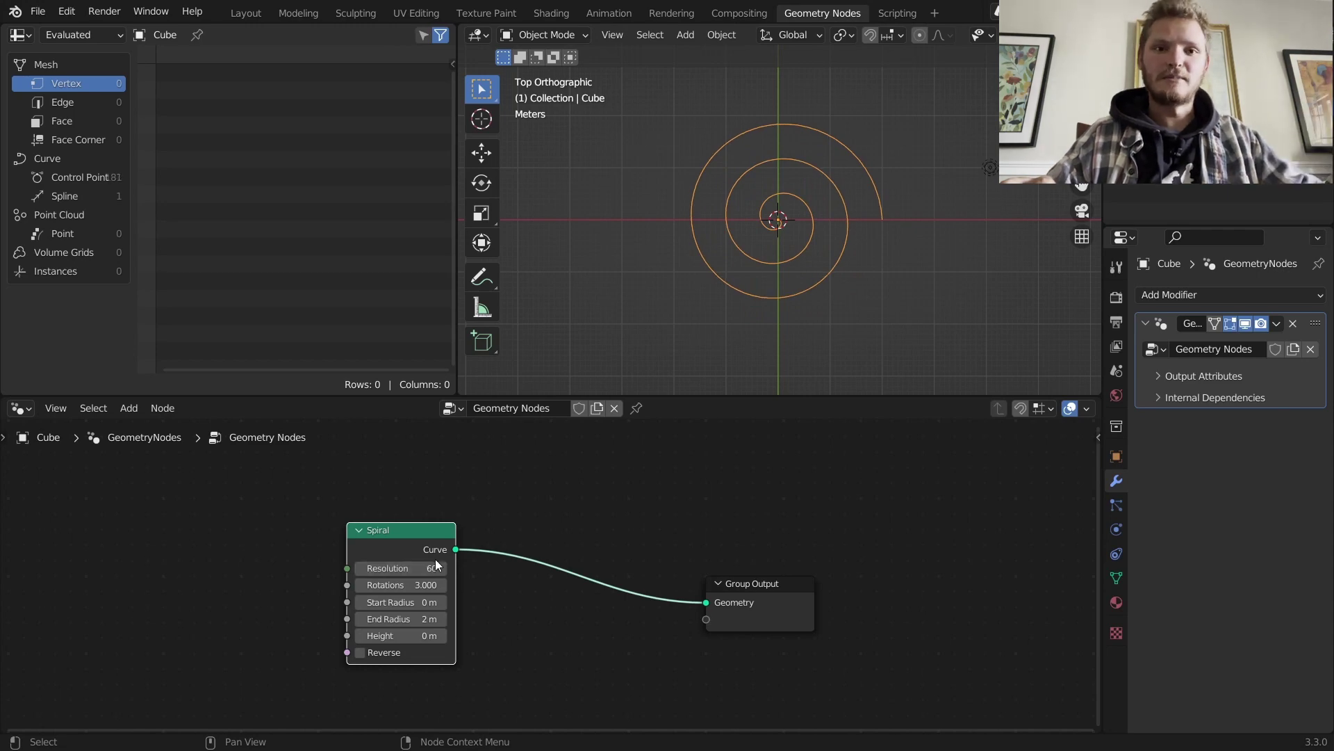
Step: Move the Spiral node farther from the Group Output and add a Mesh Circle node above it
{"action": "scroll", "coordinate": [431, 559], "scroll_direction": "down", "scroll_amount": 1}
{"action": "left_click_drag", "start_coordinate": [431, 557], "coordinate": [278, 555]}
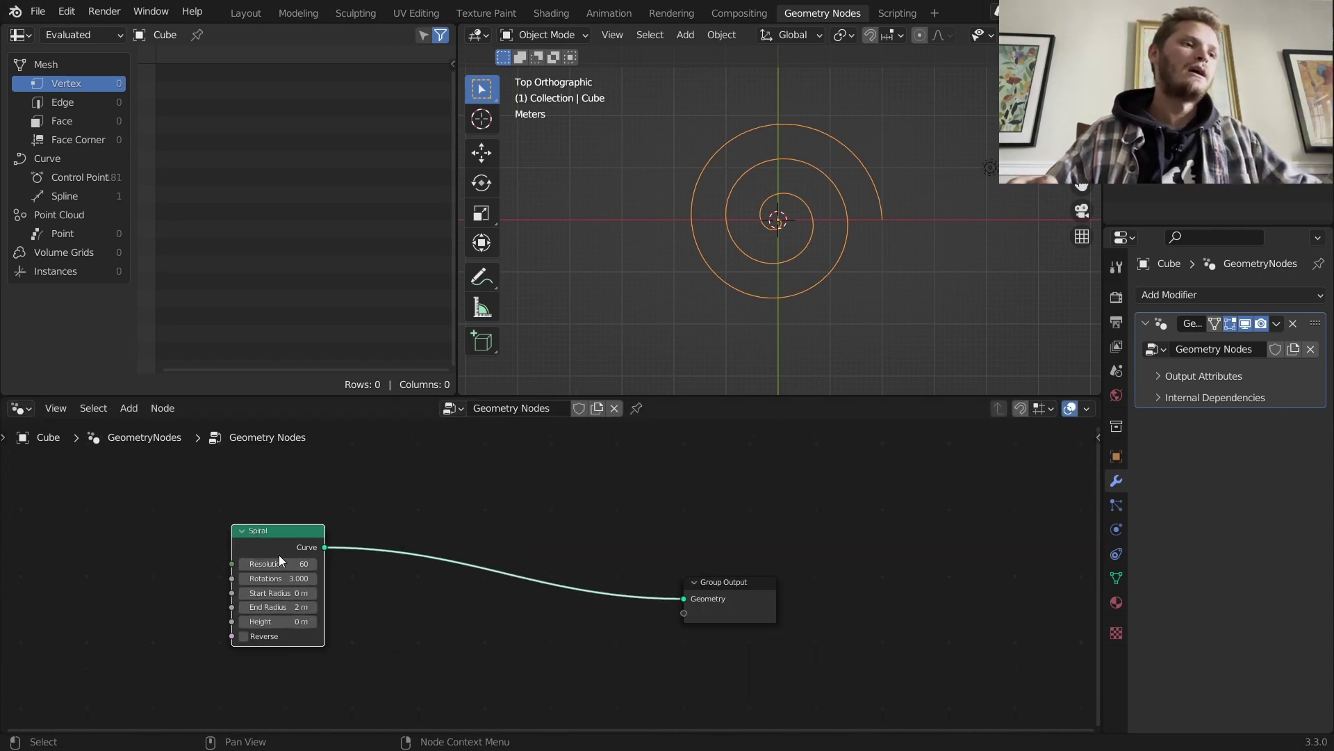
{"action": "key", "text": "shift+a"}
{"action": "left_click", "coordinate": [361, 378]}
{"action": "type", "text": "me"}
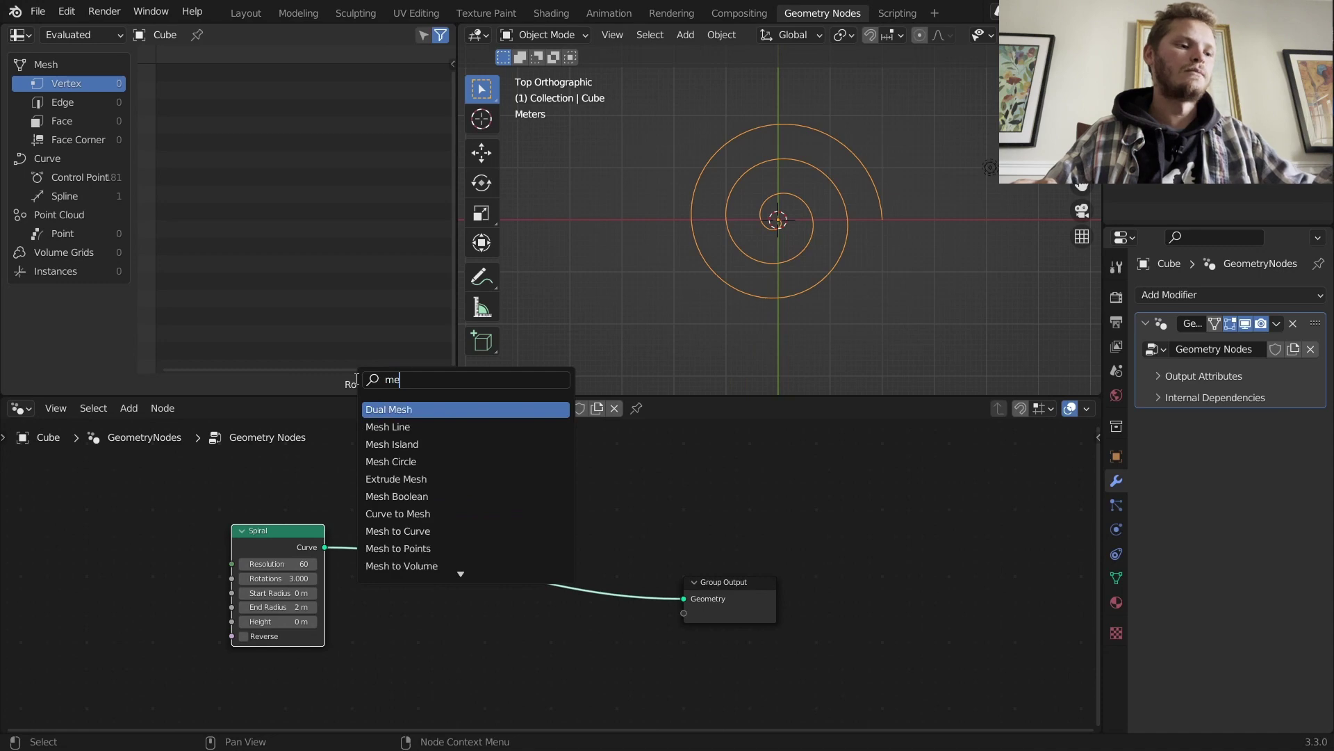
{"action": "type", "text": "sh c"}
{"action": "key", "text": "Return"}
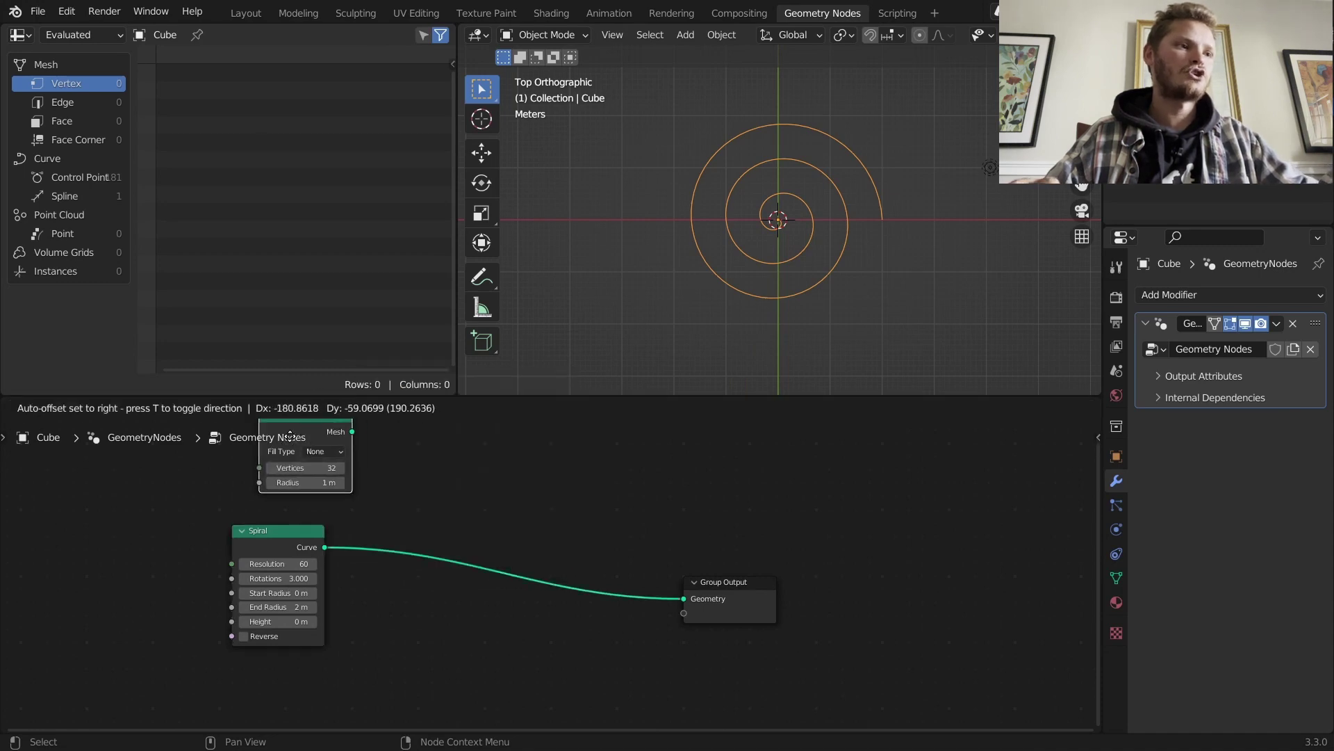
{"action": "left_click", "coordinate": [353, 435]}
Step: Add an Instance on Points node, with the Mesh Circle feeding Points and the Spiral curve feeding Instance
{"action": "key", "text": "shift+a"}
{"action": "left_click", "coordinate": [358, 377]}
{"action": "type", "text": "in"}
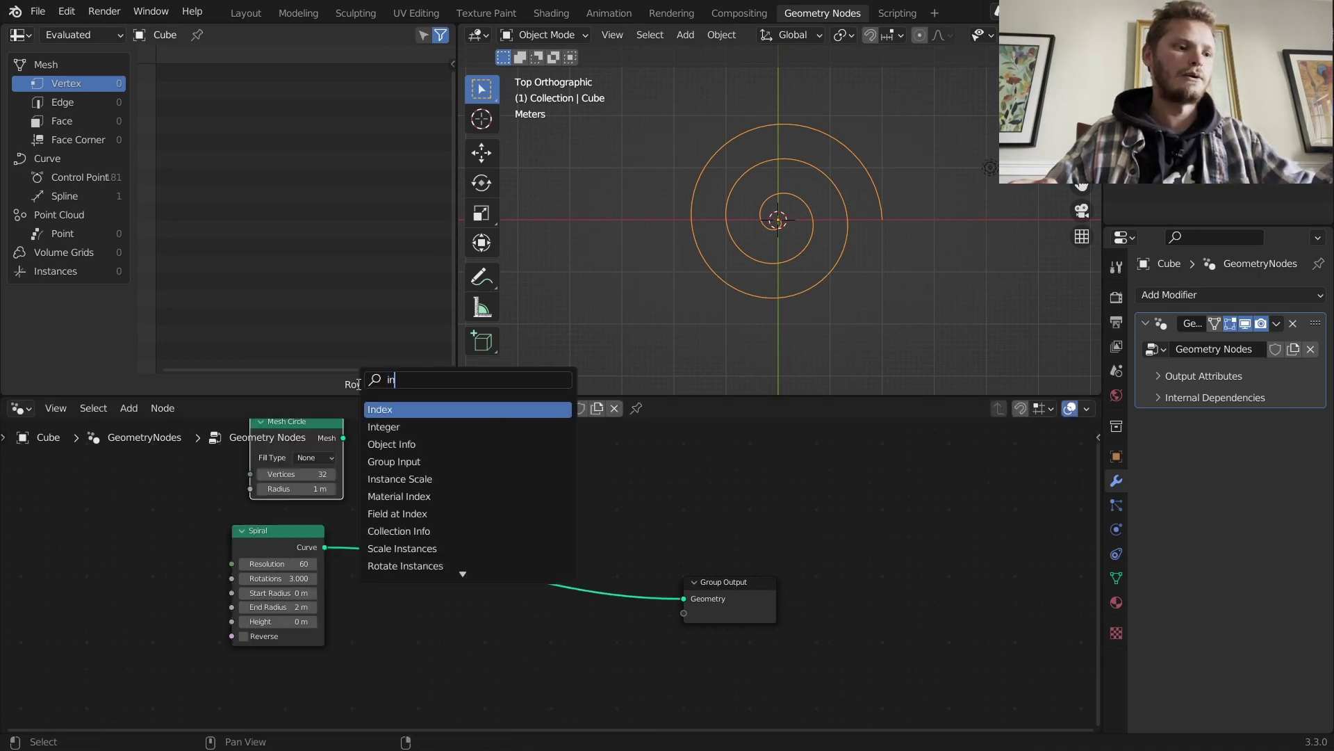
{"action": "type", "text": "sta"}
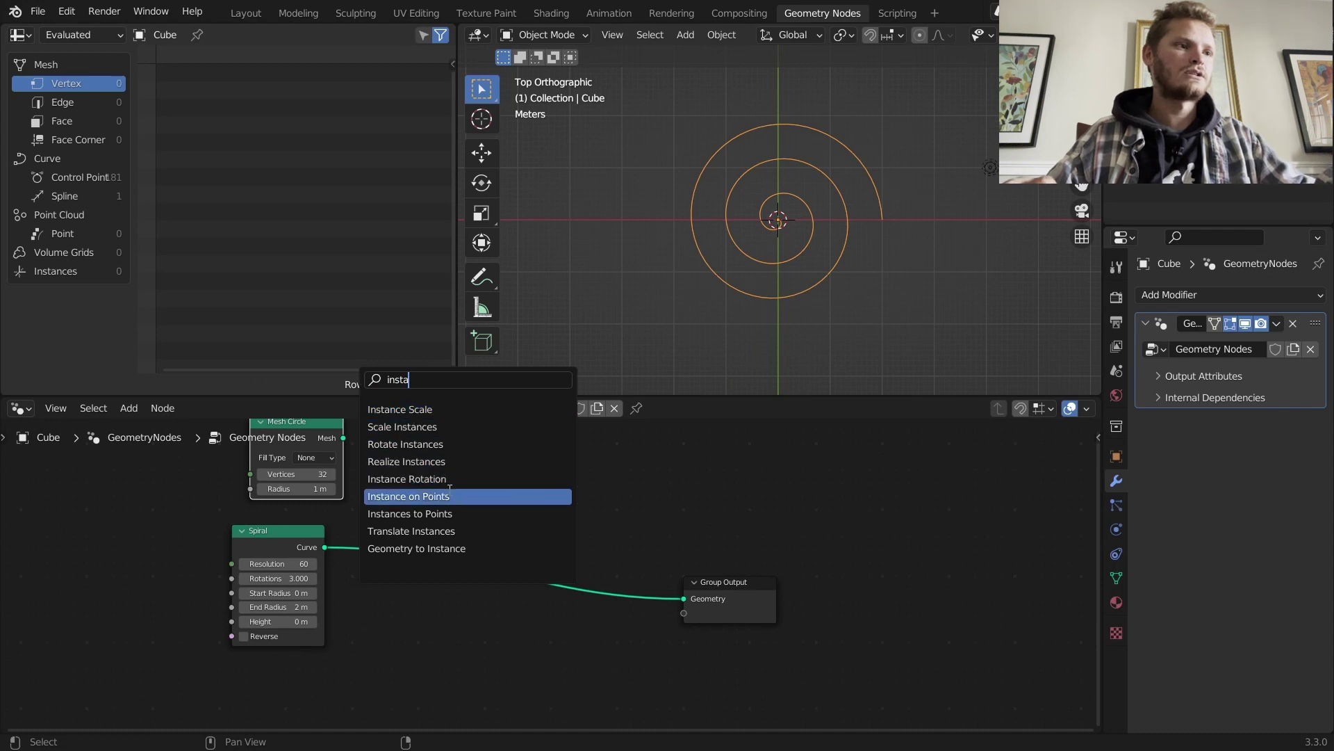
{"action": "left_click", "coordinate": [410, 495]}
{"action": "left_click", "coordinate": [522, 464]}
{"action": "middle_click_drag", "start_coordinate": [393, 501], "coordinate": [438, 551]}
{"action": "left_click_drag", "start_coordinate": [402, 602], "coordinate": [515, 421]}
{"action": "middle_click_drag", "start_coordinate": [555, 450], "coordinate": [517, 548]}
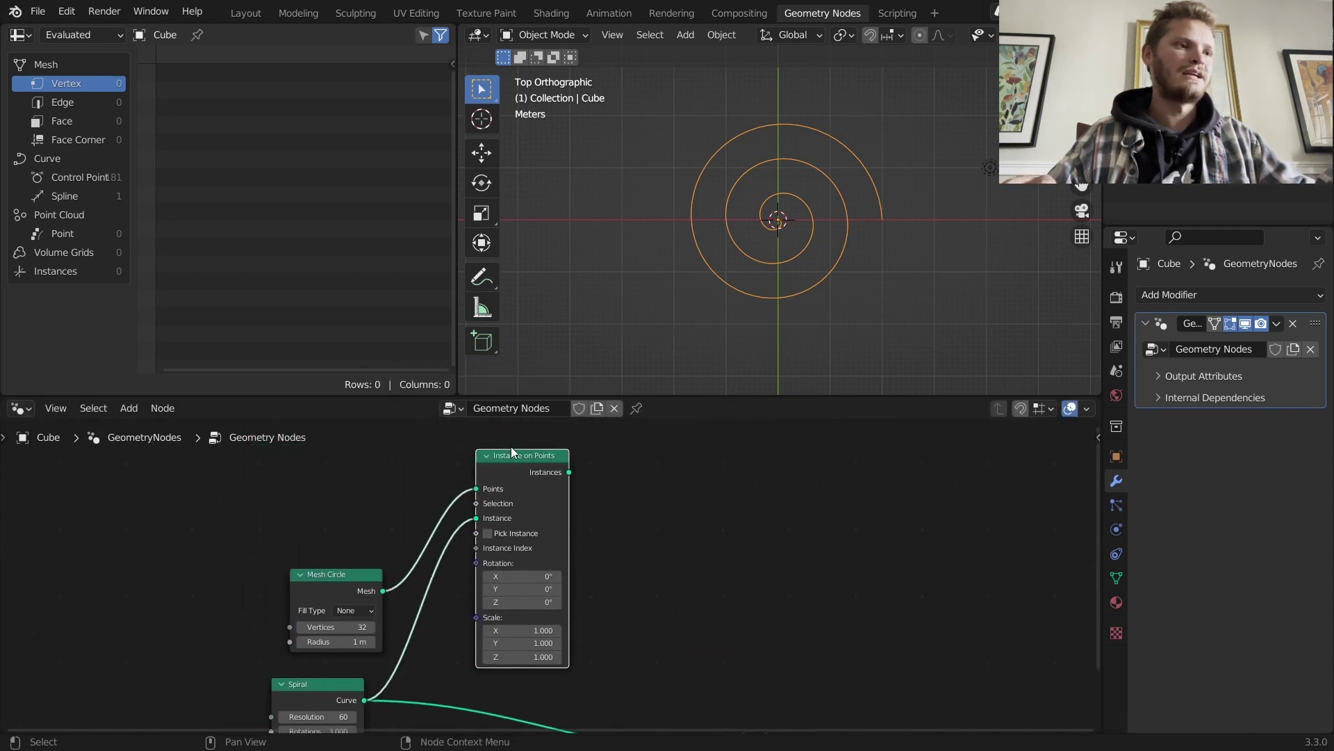
Step: Space out the Mesh Circle and Instance on Points nodes and connect the Instances output to the Group Output
{"action": "left_click_drag", "start_coordinate": [511, 452], "coordinate": [524, 477]}
{"action": "left_click_drag", "start_coordinate": [347, 576], "coordinate": [310, 536]}
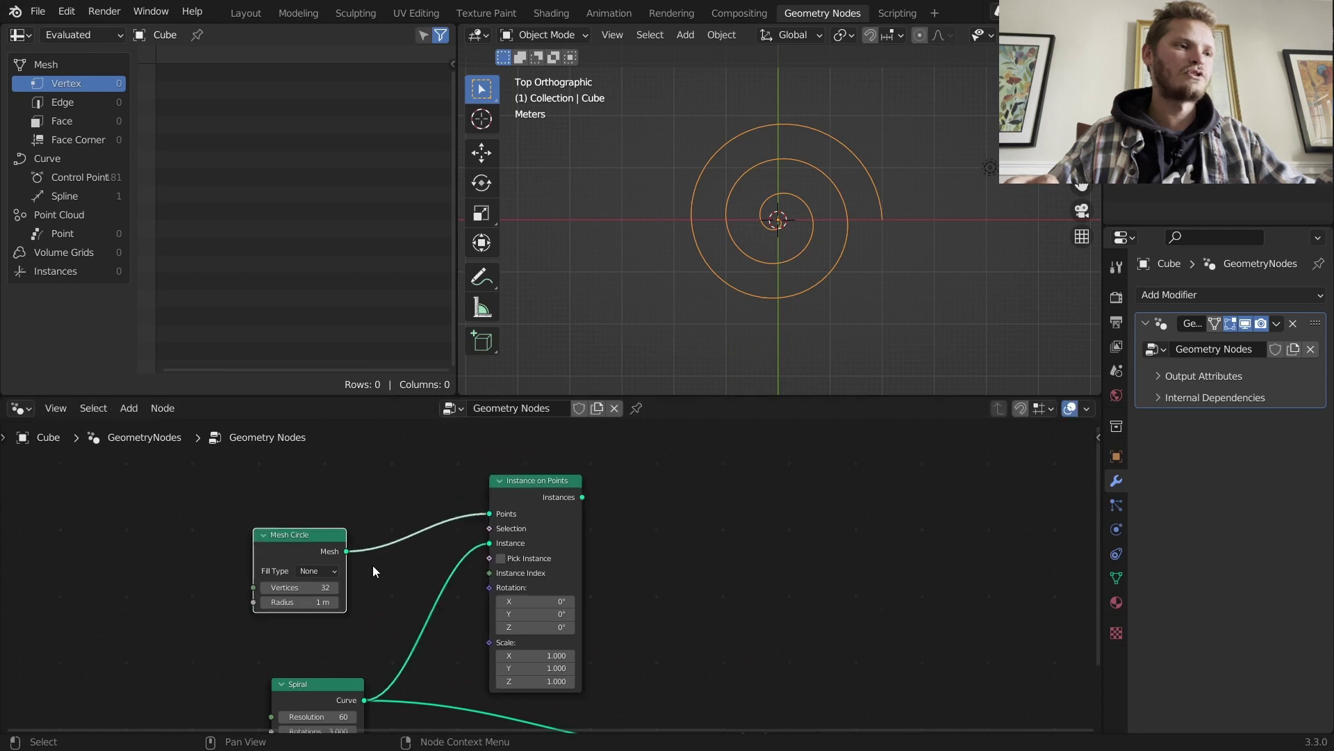
{"action": "left_click", "coordinate": [315, 539], "text": "ctrl+shift"}
{"action": "left_click", "coordinate": [543, 479], "text": "ctrl+shift"}
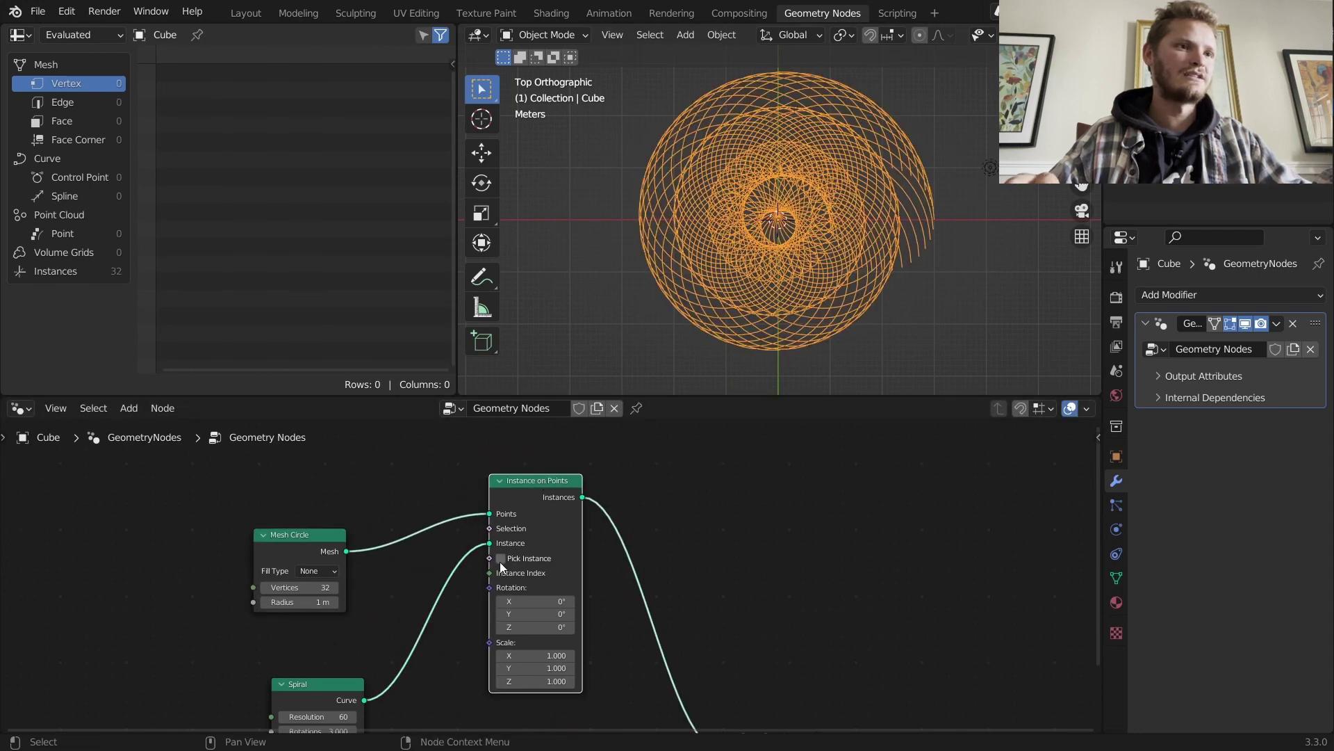
Step: Feed the Scale of Instance on Points from a new Value node set to 0.070
{"action": "middle_click_drag", "start_coordinate": [492, 665], "coordinate": [600, 553]}
{"action": "left_click_drag", "start_coordinate": [598, 532], "coordinate": [375, 539]}
{"action": "type", "text": "value"}
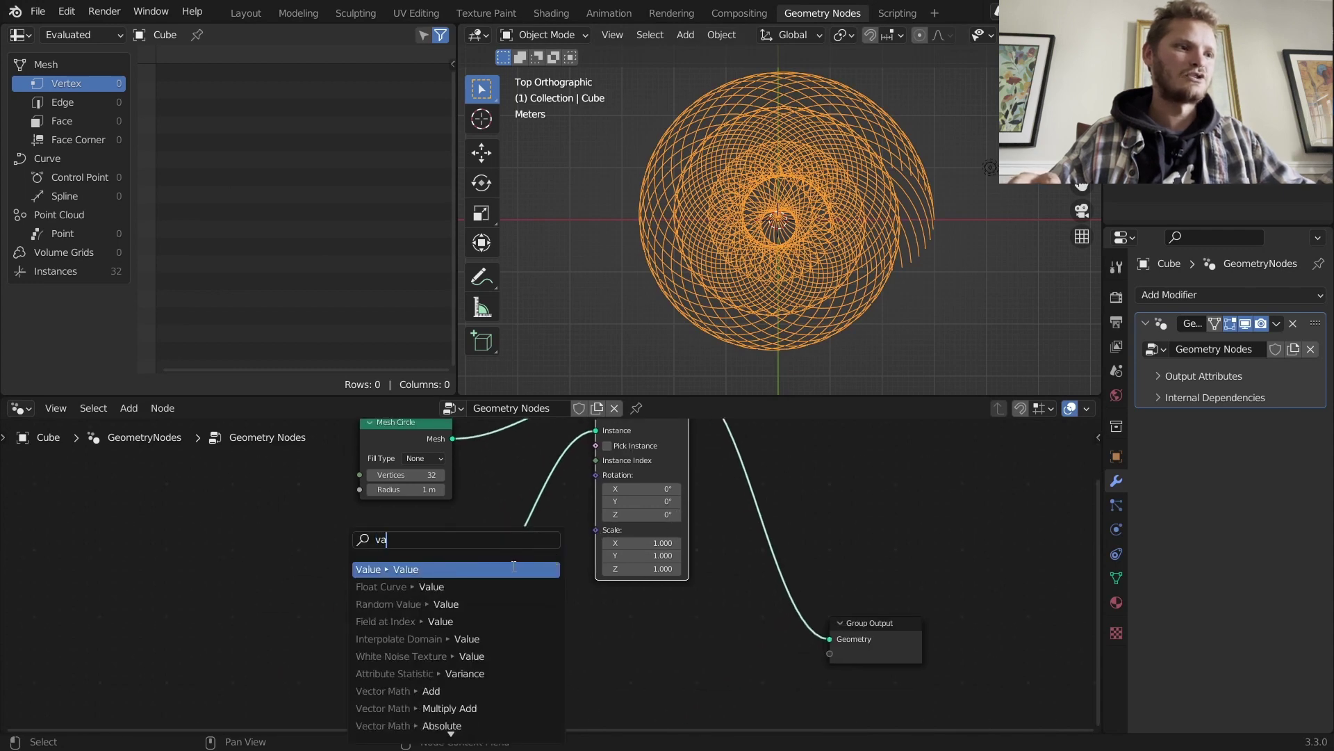
{"action": "key", "text": "Return"}
{"action": "left_click", "coordinate": [562, 614]}
{"action": "left_click_drag", "start_coordinate": [548, 611], "coordinate": [567, 611], "text": "shift"}
{"action": "scroll", "coordinate": [831, 227], "scroll_direction": "up", "scroll_amount": 4}
{"action": "middle_click_drag", "start_coordinate": [562, 456], "coordinate": [636, 508]}
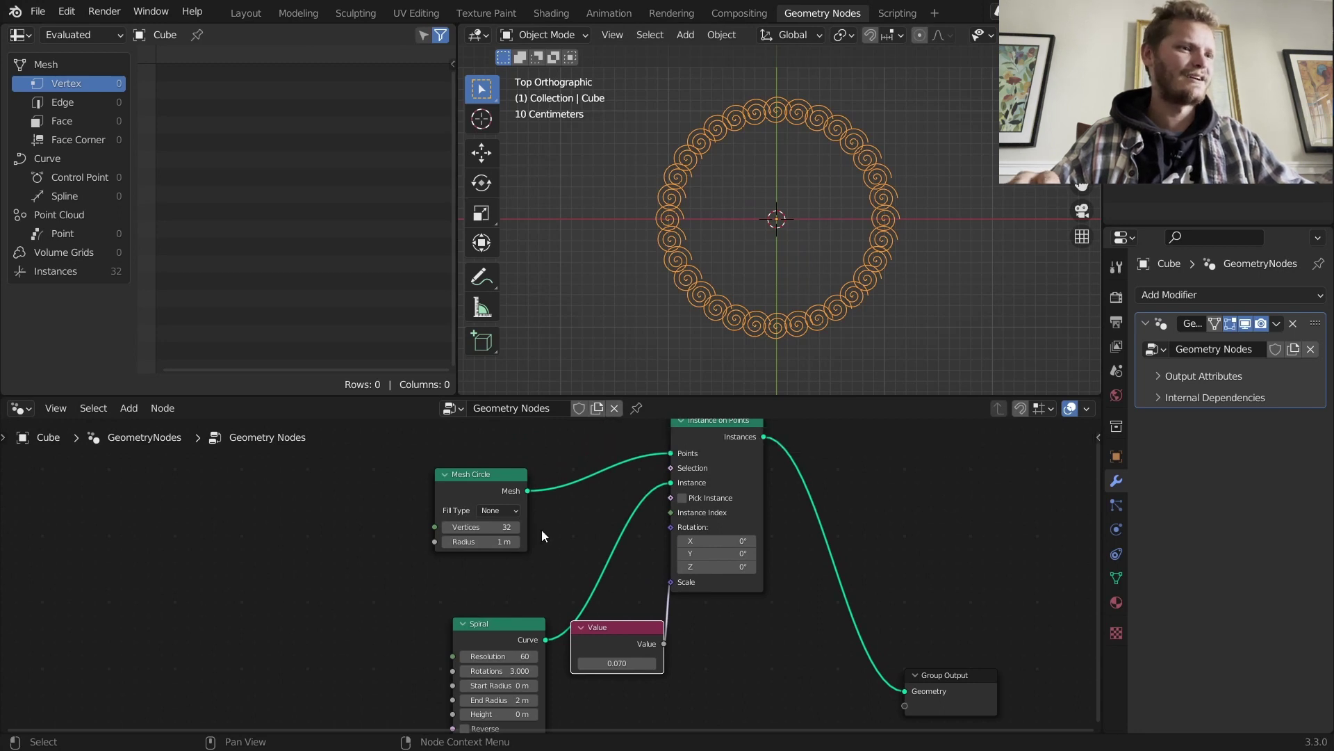
Step: Set the Mesh Circle to 9 vertices with a radius of 0.77 m, and the scale Value node to 0.130
{"action": "middle_click_drag", "start_coordinate": [542, 530], "coordinate": [582, 529]}
{"action": "left_click_drag", "start_coordinate": [540, 527], "coordinate": [486, 527]}
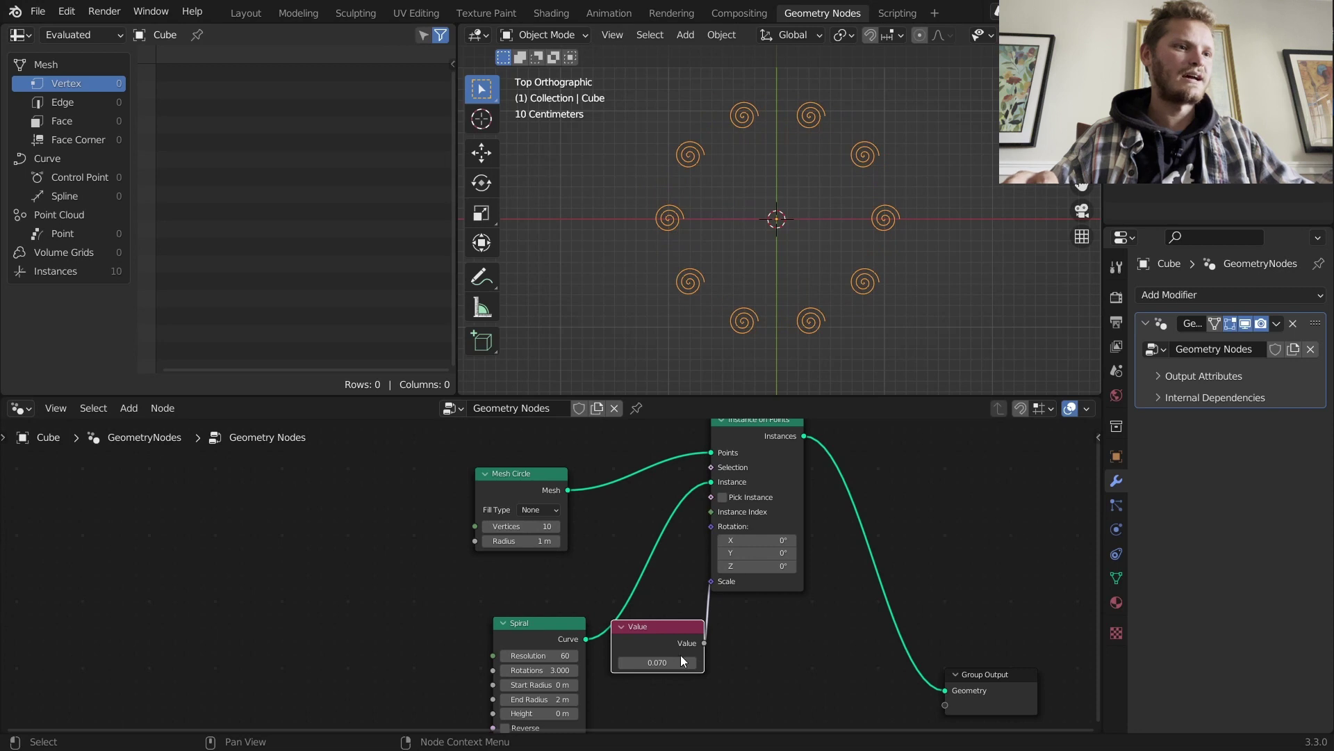
{"action": "left_click_drag", "start_coordinate": [681, 662], "coordinate": [723, 662]}
{"action": "left_click_drag", "start_coordinate": [545, 541], "coordinate": [479, 541]}
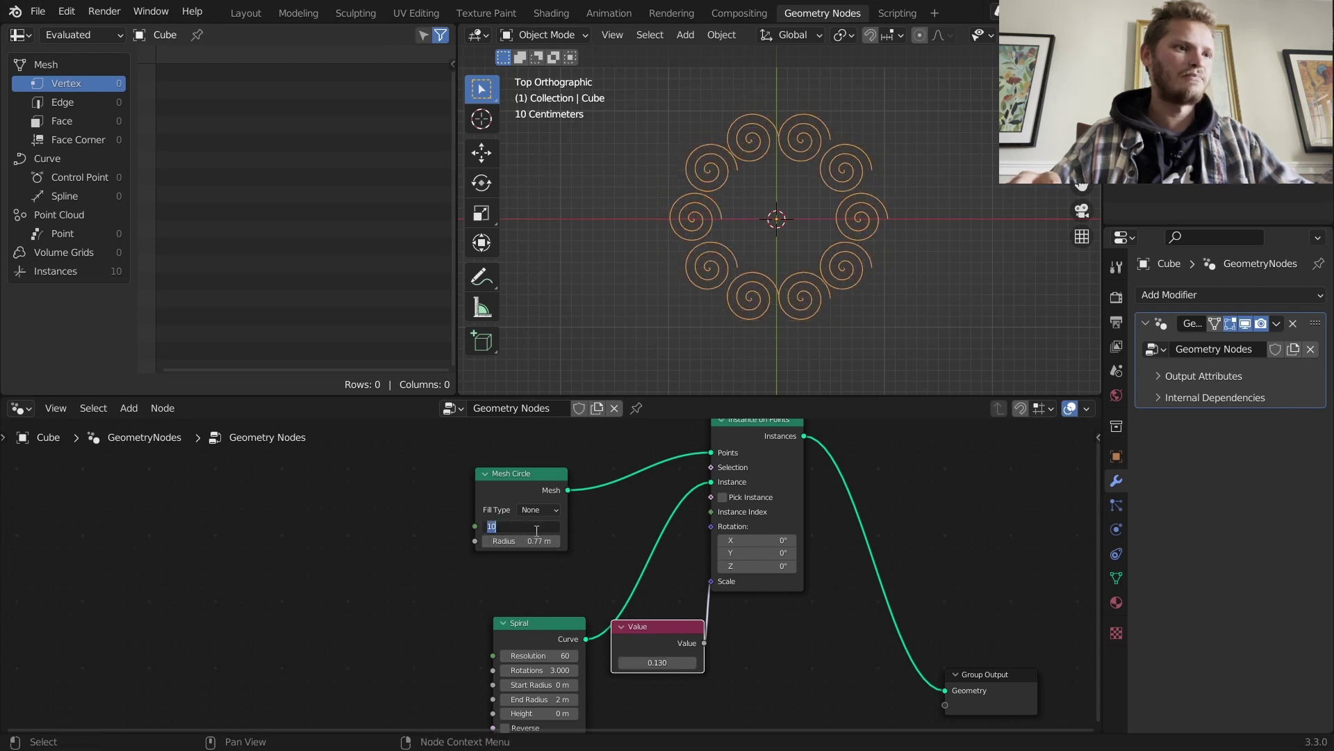
{"action": "left_click", "coordinate": [486, 527]}
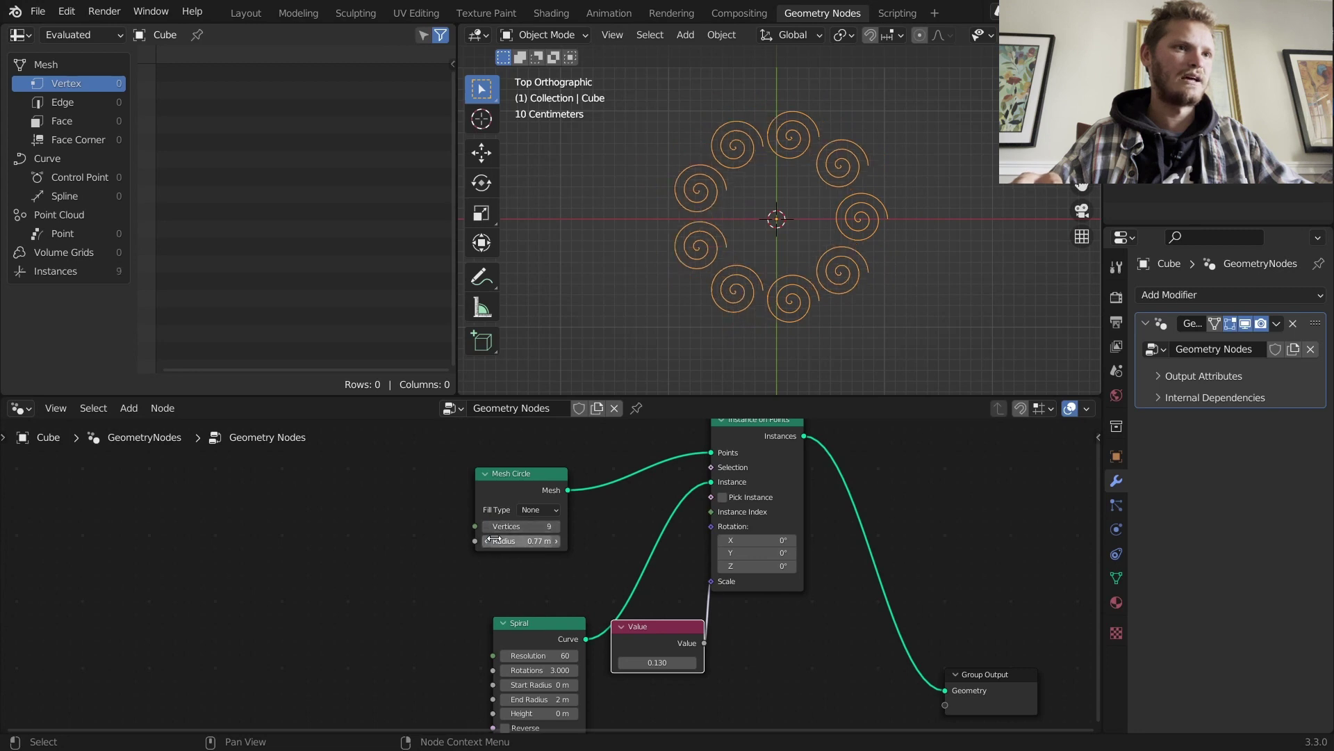
{"action": "scroll", "coordinate": [841, 332], "scroll_direction": "up", "scroll_amount": 2}
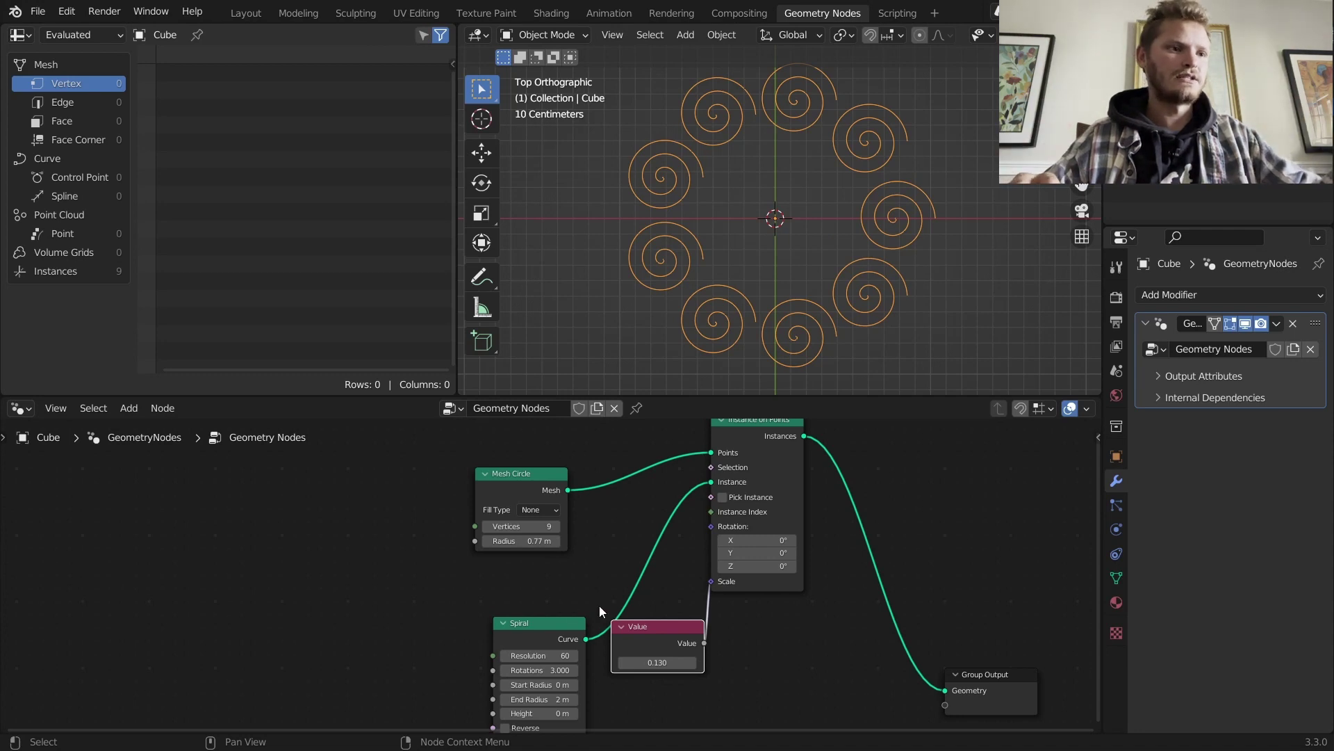
Step: Move the Spiral node away from Instance on Points and insert a Transform node on the link between them
{"action": "left_click_drag", "start_coordinate": [552, 624], "coordinate": [382, 589]}
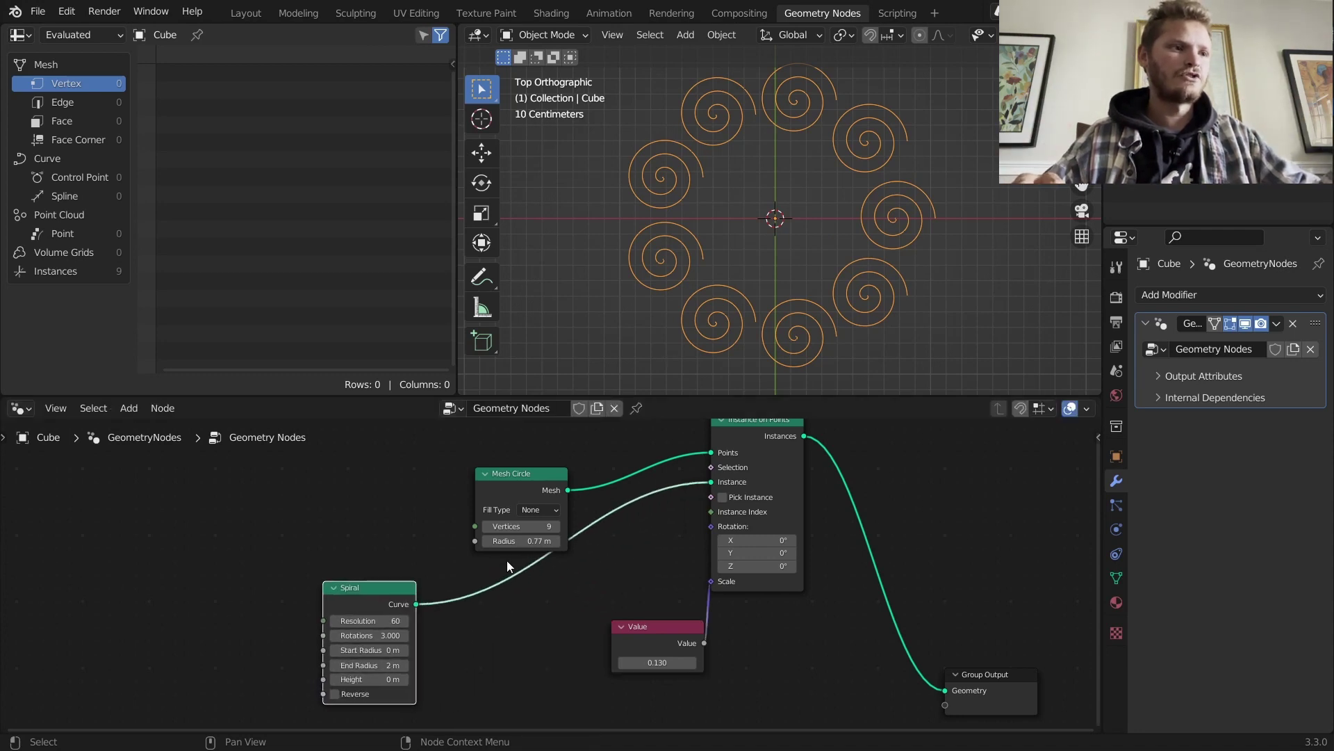
{"action": "key", "text": "shift+a"}
{"action": "left_click", "coordinate": [389, 375]}
{"action": "type", "text": "tra"}
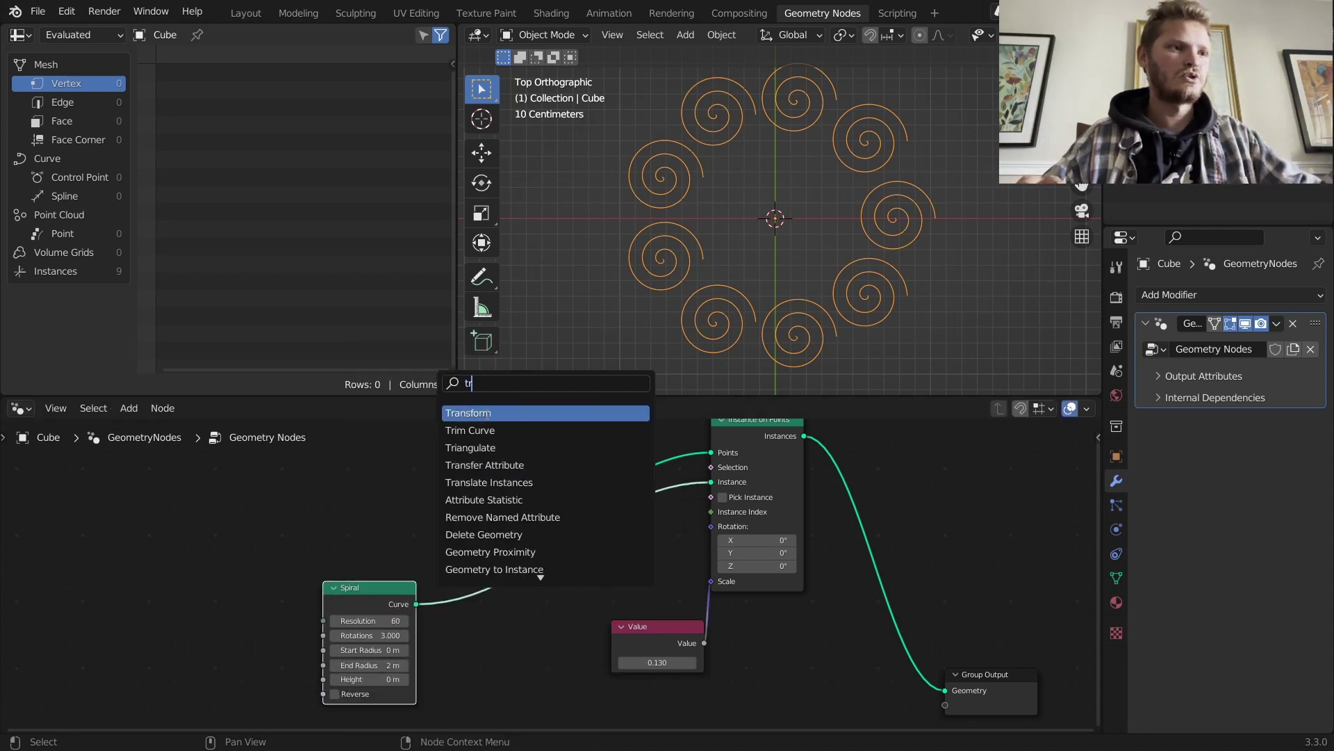
{"action": "key", "text": "Return"}
{"action": "left_click", "coordinate": [538, 593]}
{"action": "middle_click_drag", "start_coordinate": [466, 631], "coordinate": [475, 553]}
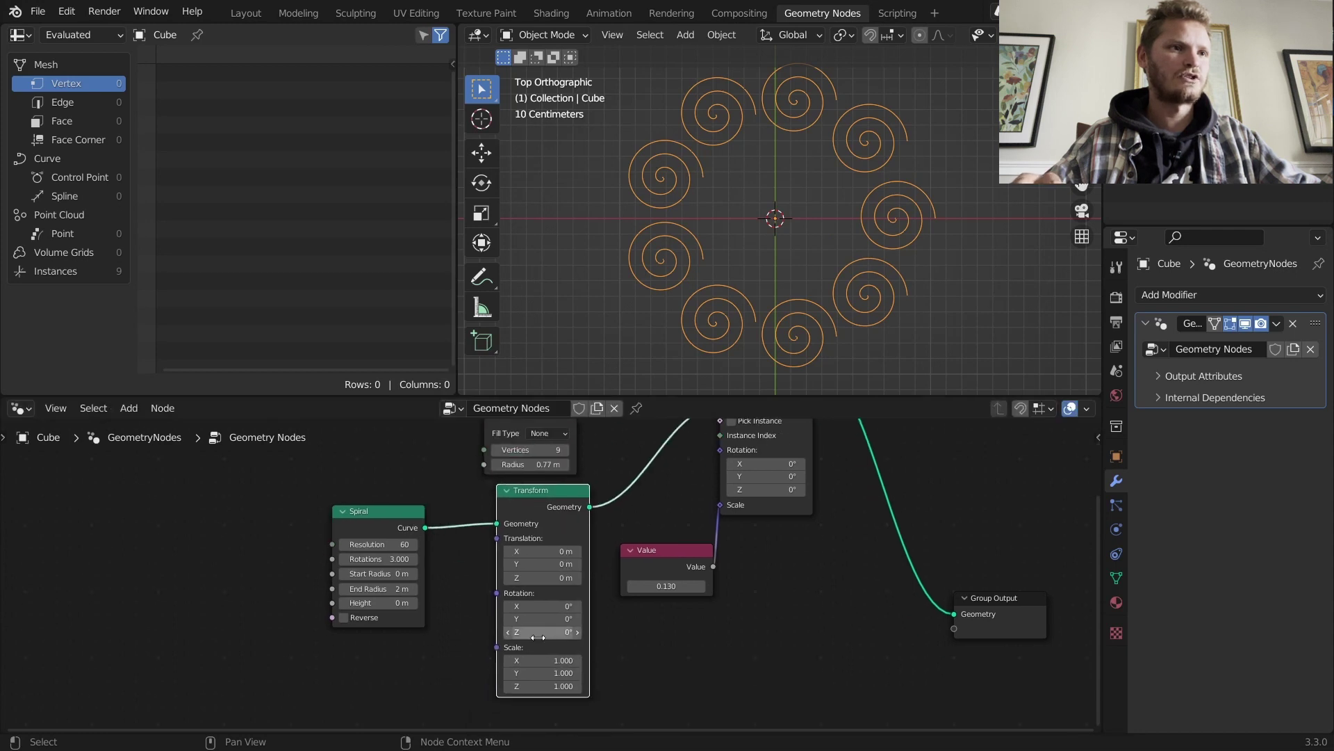
Step: Try Z rotation and Z translation values on the Transform node, previewing the single spiral and the full ring, and revert them
{"action": "left_click_drag", "start_coordinate": [542, 632], "coordinate": [876, 632]}
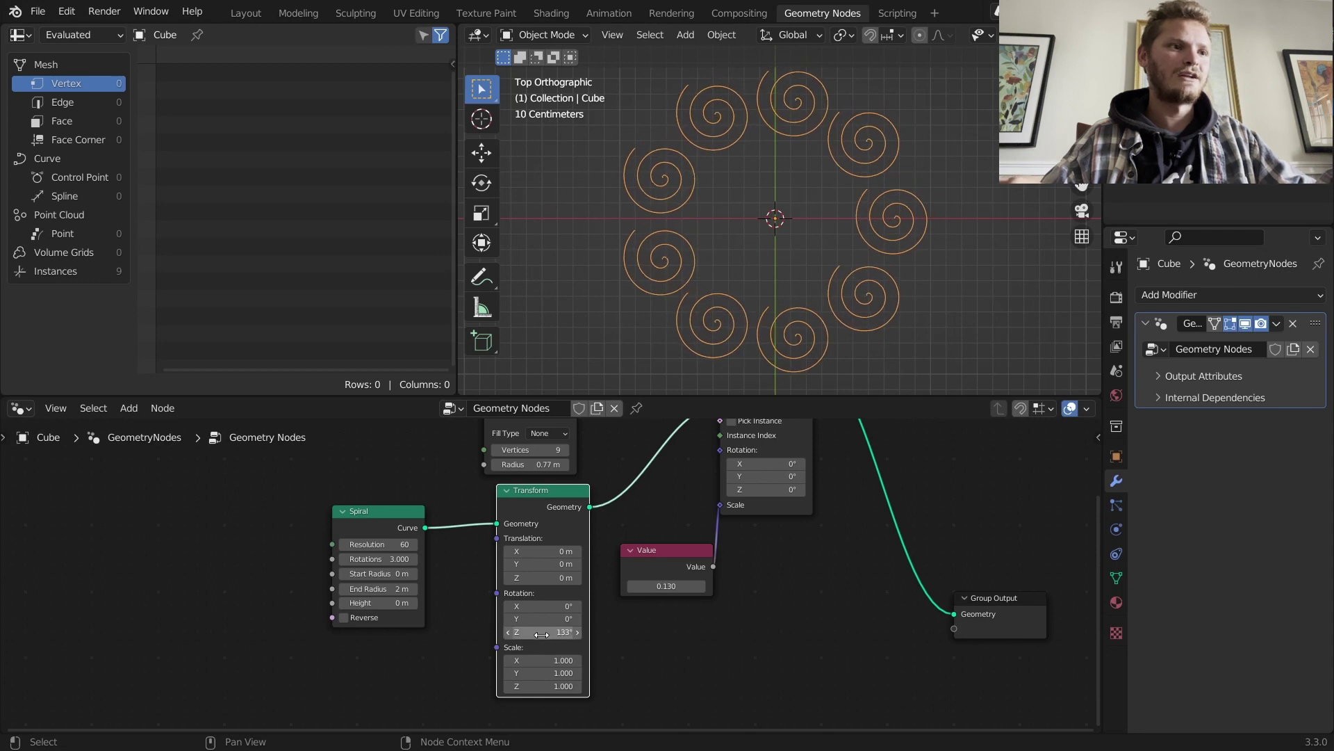
{"action": "key", "text": "ctrl+z"}
{"action": "left_click", "coordinate": [535, 489], "text": "ctrl+shift"}
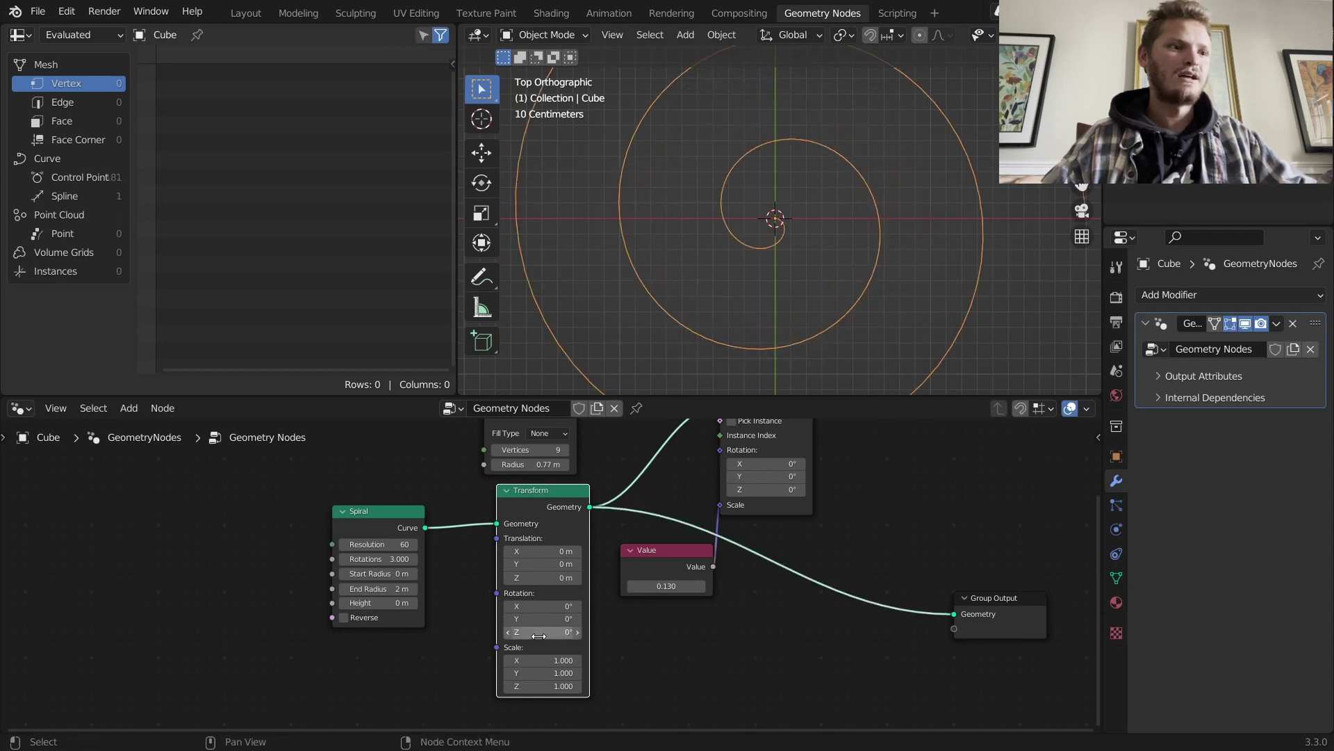
{"action": "left_click_drag", "start_coordinate": [539, 634], "coordinate": [668, 634]}
{"action": "key", "text": "ctrl+z"}
{"action": "middle_click_drag", "start_coordinate": [900, 491], "coordinate": [868, 569]}
{"action": "left_click", "coordinate": [715, 422], "text": "alt+shift"}
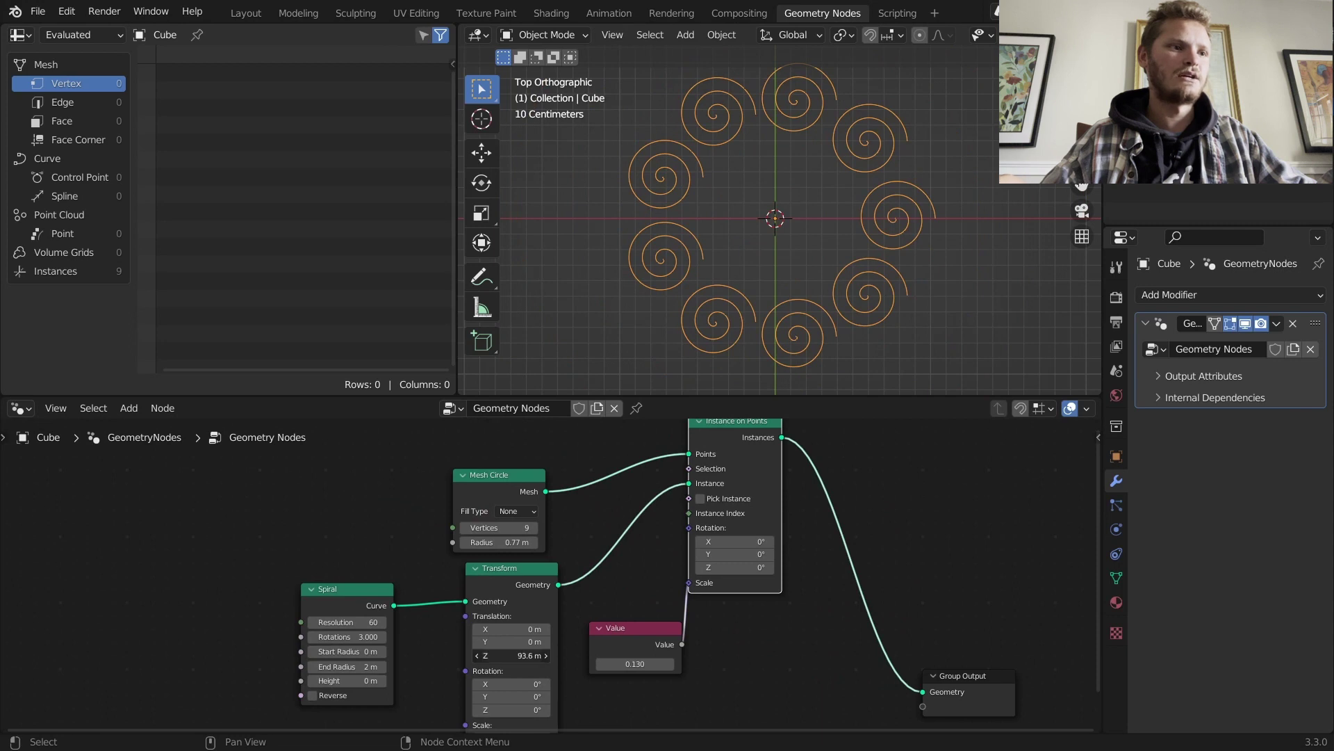
{"action": "left_click_drag", "start_coordinate": [528, 655], "coordinate": [512, 656]}
{"action": "key", "text": "ctrl+z"}
{"action": "left_click_drag", "start_coordinate": [512, 710], "coordinate": [556, 710]}
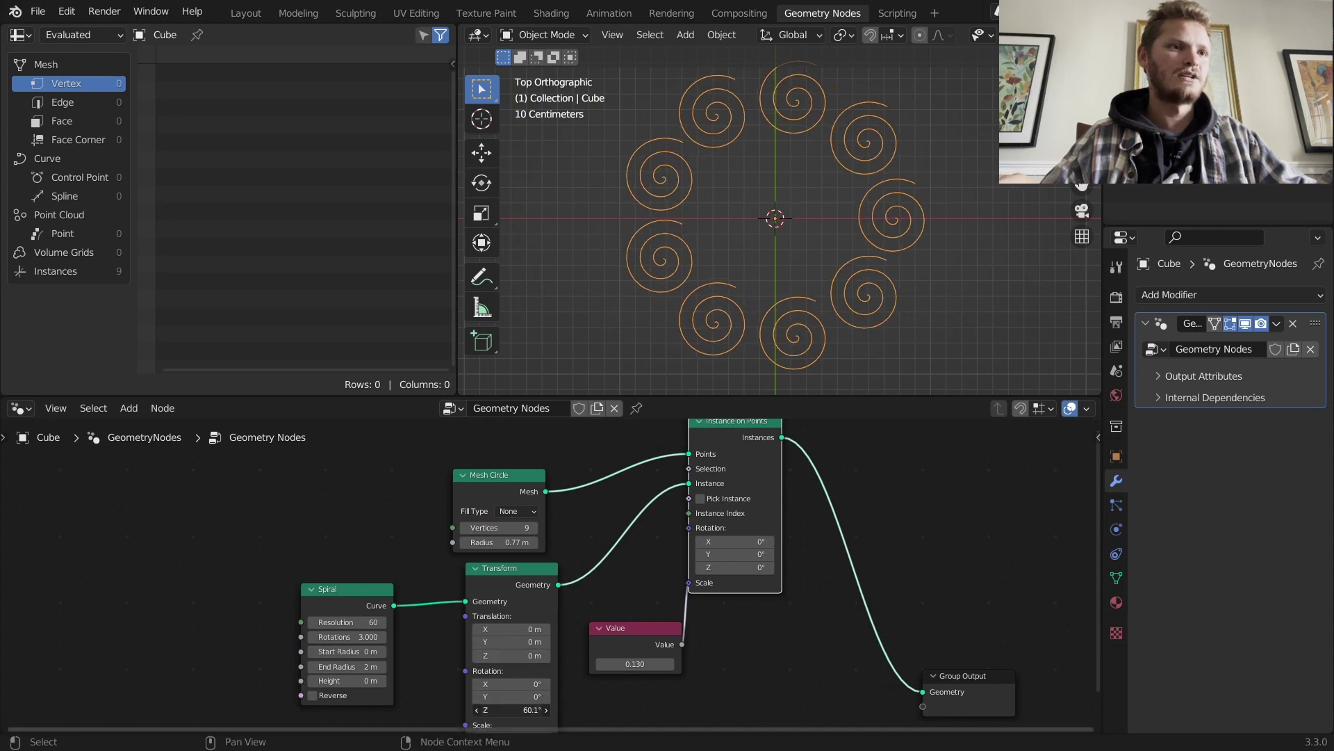
{"action": "key", "text": "Escape"}
Step: Add a Combine XYZ node beside the Transform node and feed its vector into the Transform's Rotation
{"action": "middle_click_drag", "start_coordinate": [557, 624], "coordinate": [790, 448]}
{"action": "left_click_drag", "start_coordinate": [698, 494], "coordinate": [628, 536]}
{"action": "type", "text": "combine"}
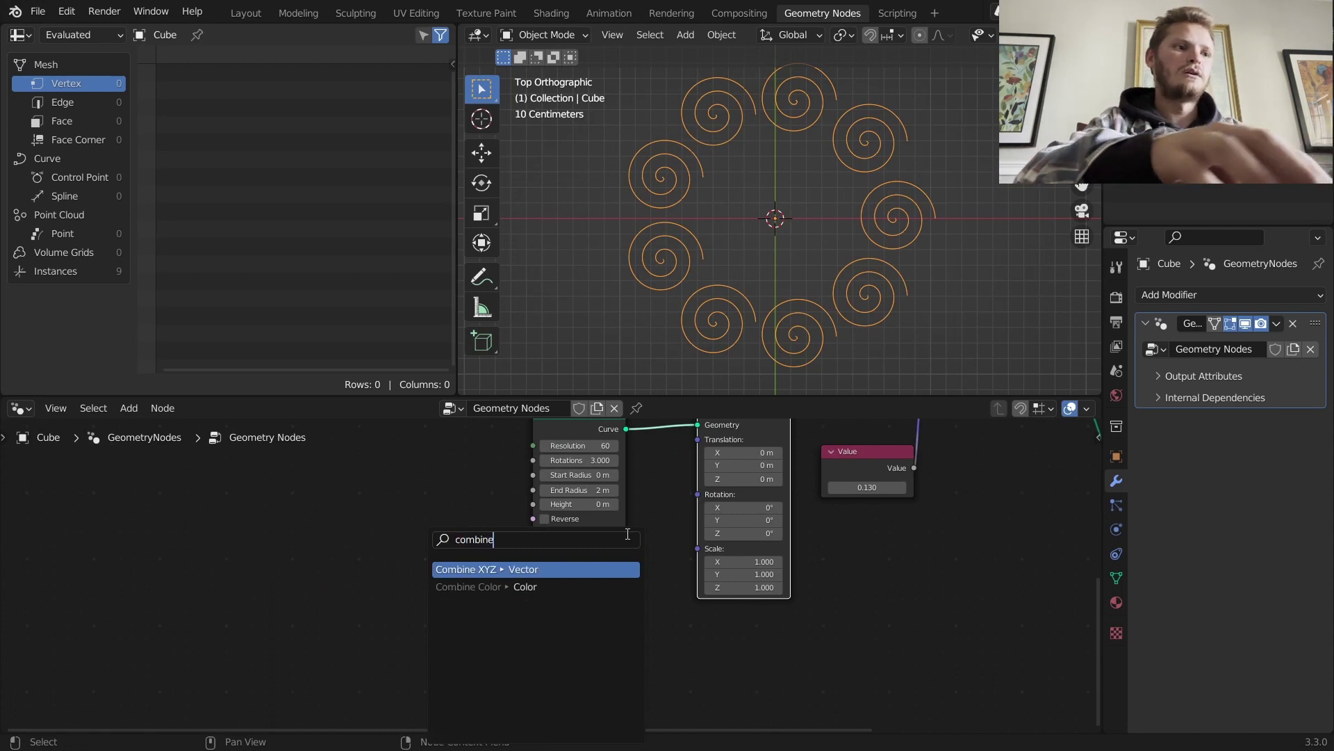
{"action": "key", "text": "Return"}
{"action": "left_click", "coordinate": [547, 582]}
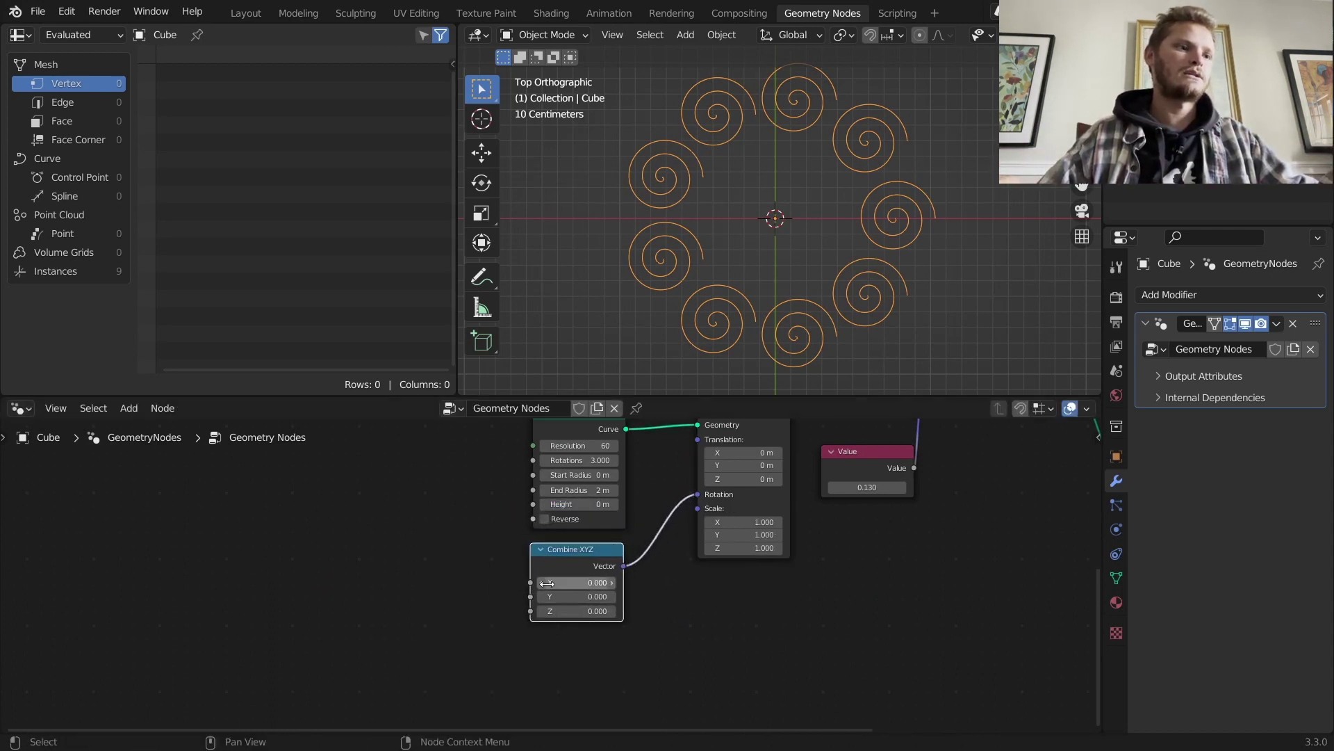
Step: Drive the Z of Combine XYZ with the Seconds of a new Scene Time node and start the animation playback
{"action": "left_click_drag", "start_coordinate": [531, 611], "coordinate": [376, 559]}
{"action": "type", "text": "scene"}
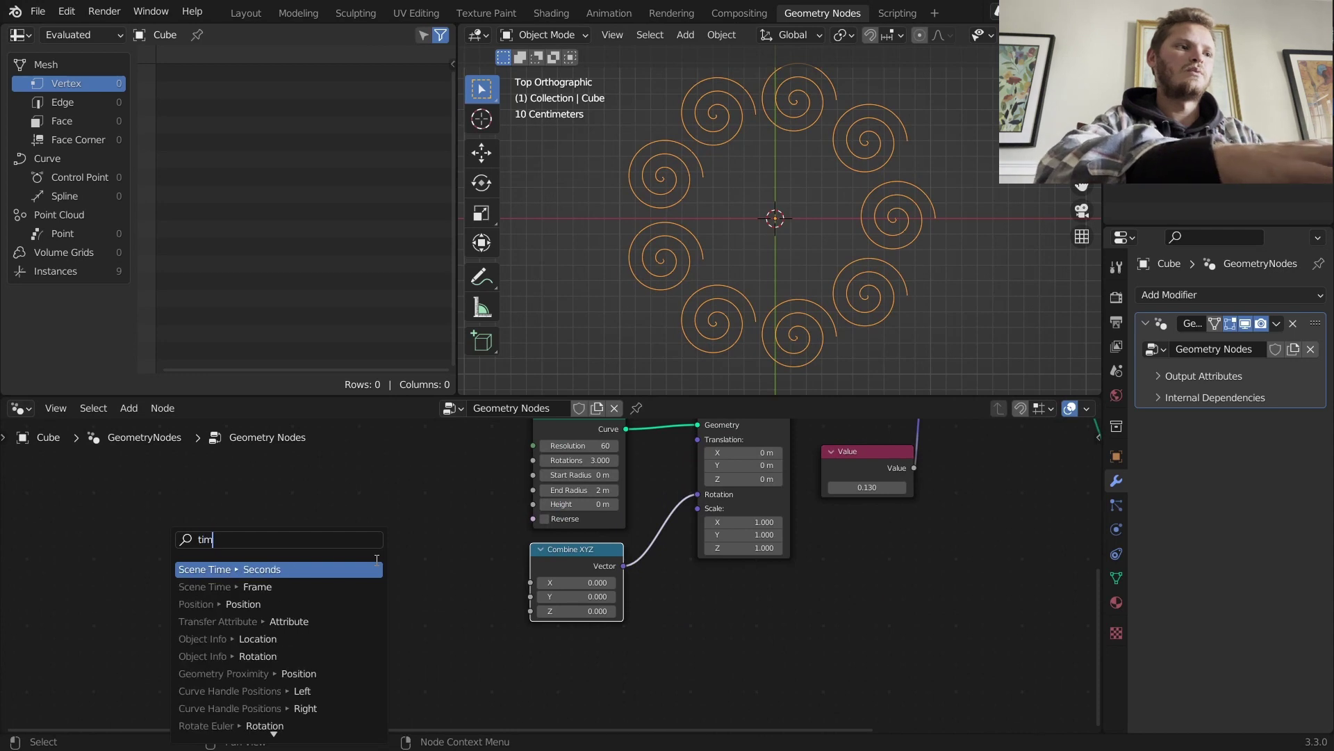
{"action": "key", "text": "Return"}
{"action": "left_click", "coordinate": [390, 548]}
{"action": "key", "text": "space"}
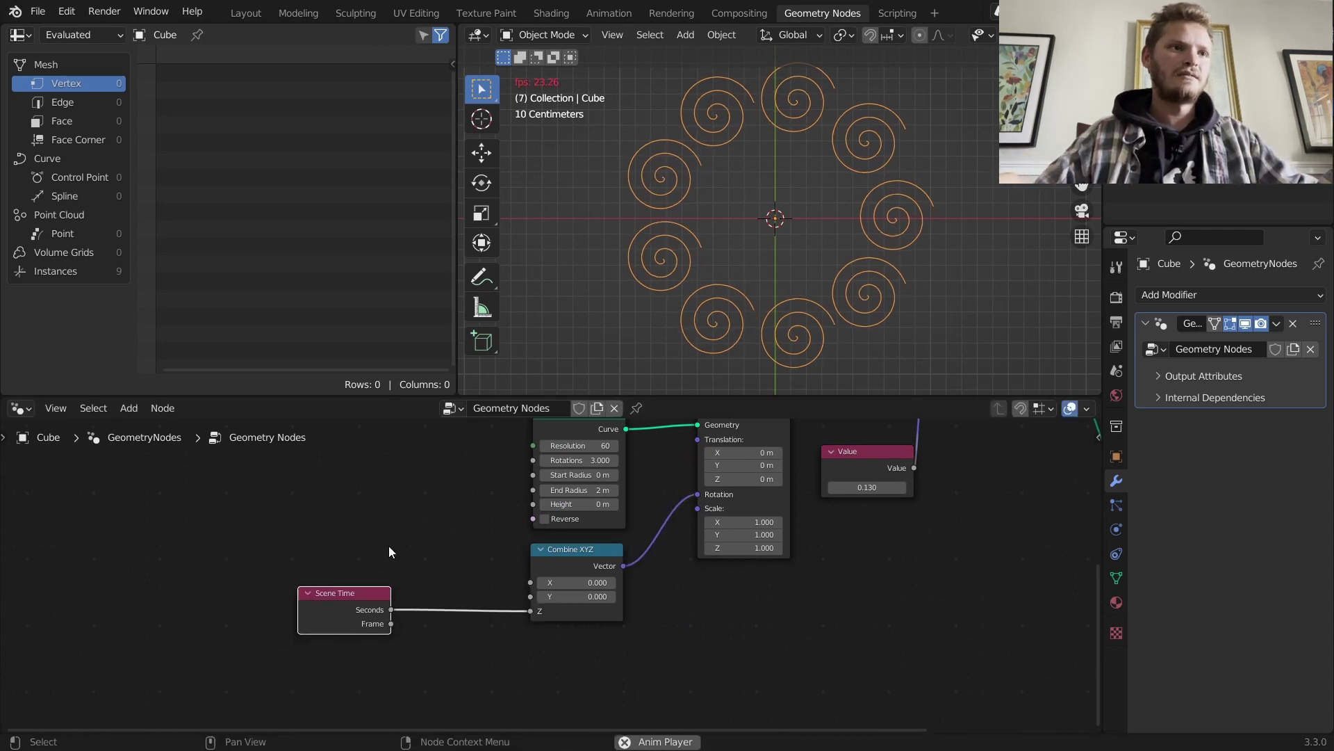
Step: Move Scene Time aside and insert a Math node set to Divide between its Seconds output and Combine XYZ
{"action": "left_click_drag", "start_coordinate": [365, 592], "coordinate": [217, 602]}
{"action": "key", "text": "shift+a"}
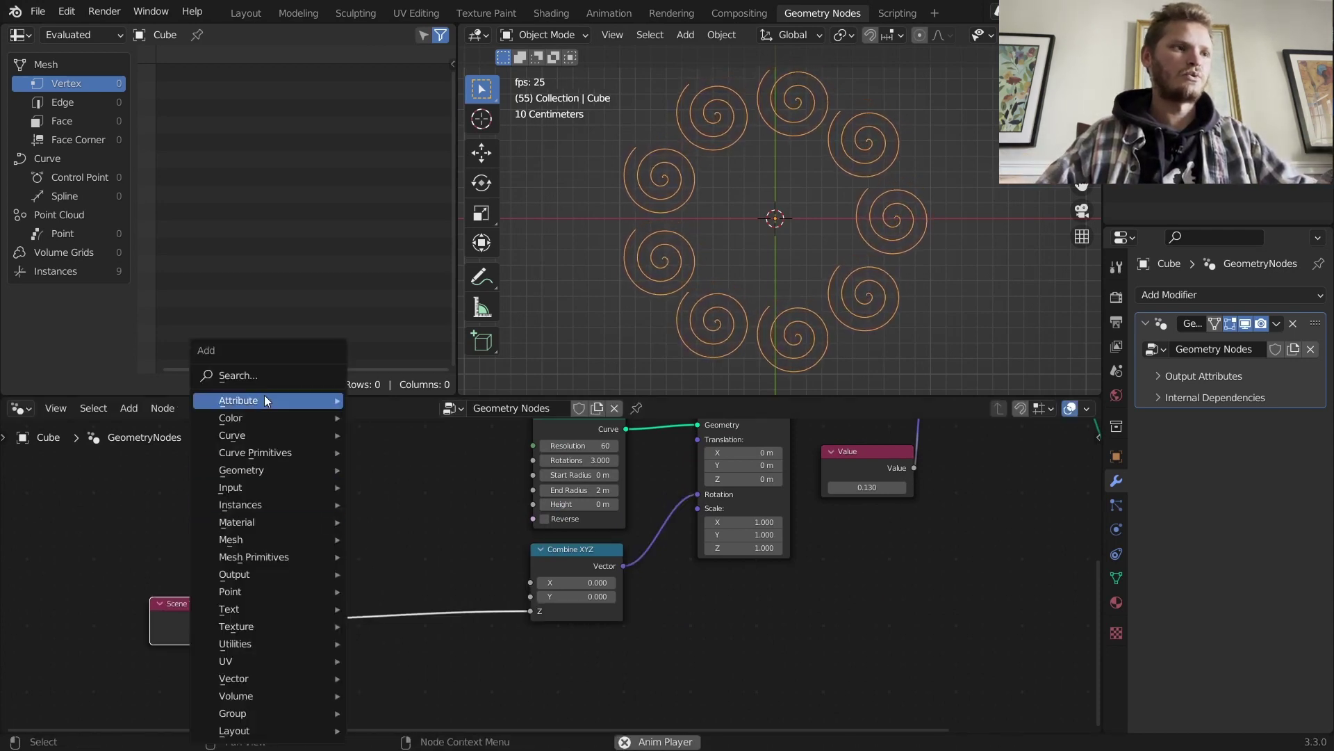
{"action": "left_click", "coordinate": [264, 375]}
{"action": "type", "text": "math"}
{"action": "key", "text": "Return"}
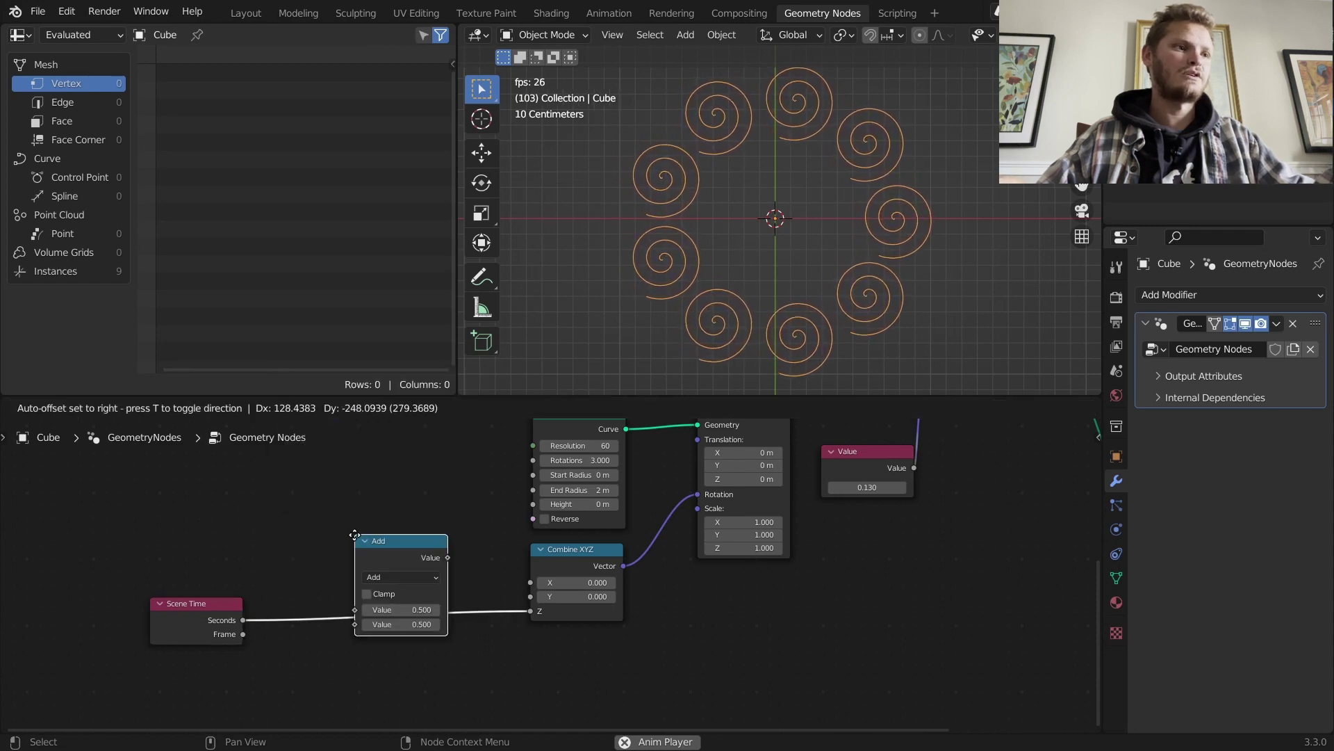
{"action": "left_click", "coordinate": [355, 534]}
{"action": "left_click", "coordinate": [381, 573]}
{"action": "key", "text": "d"}
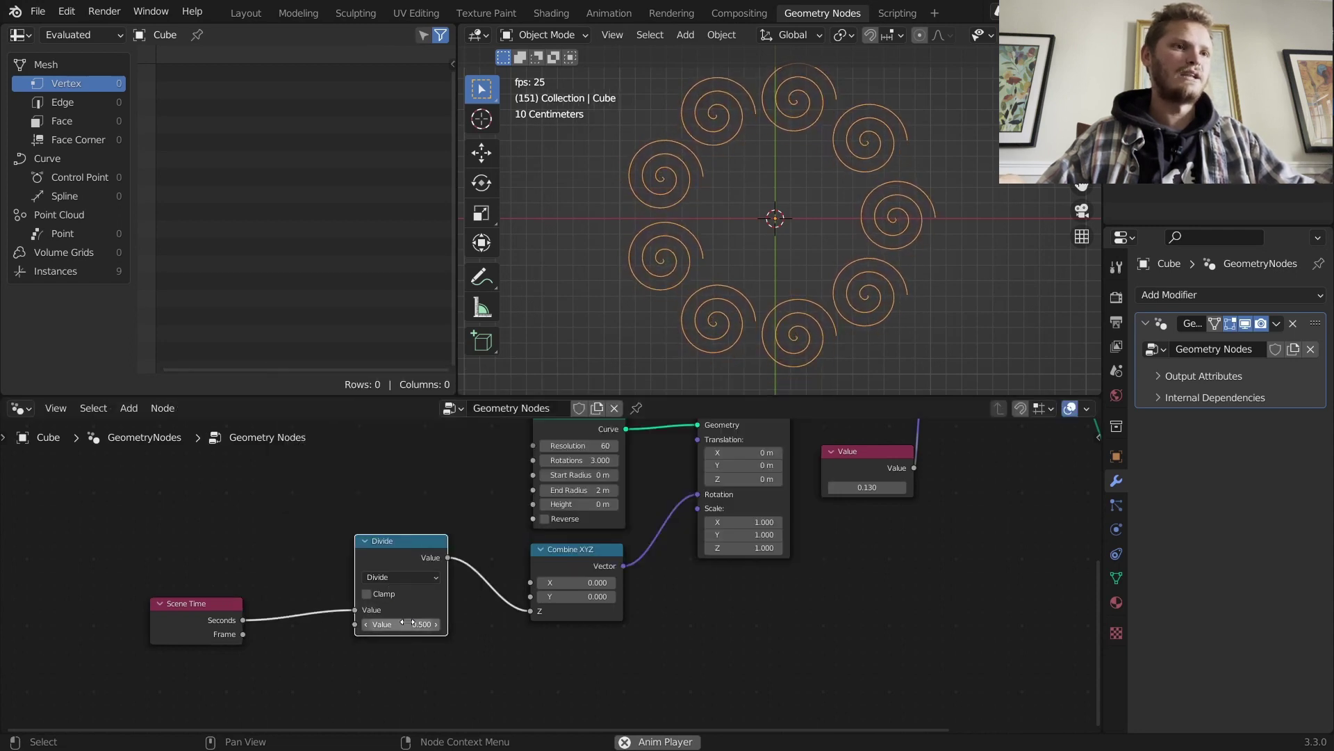
Step: Tune the divisor of the Divide node, trying 0.1 and 3 before setting it to 0.250
{"action": "left_click", "coordinate": [407, 619]}
{"action": "type", "text": "0.1"}
{"action": "key", "text": "Return"}
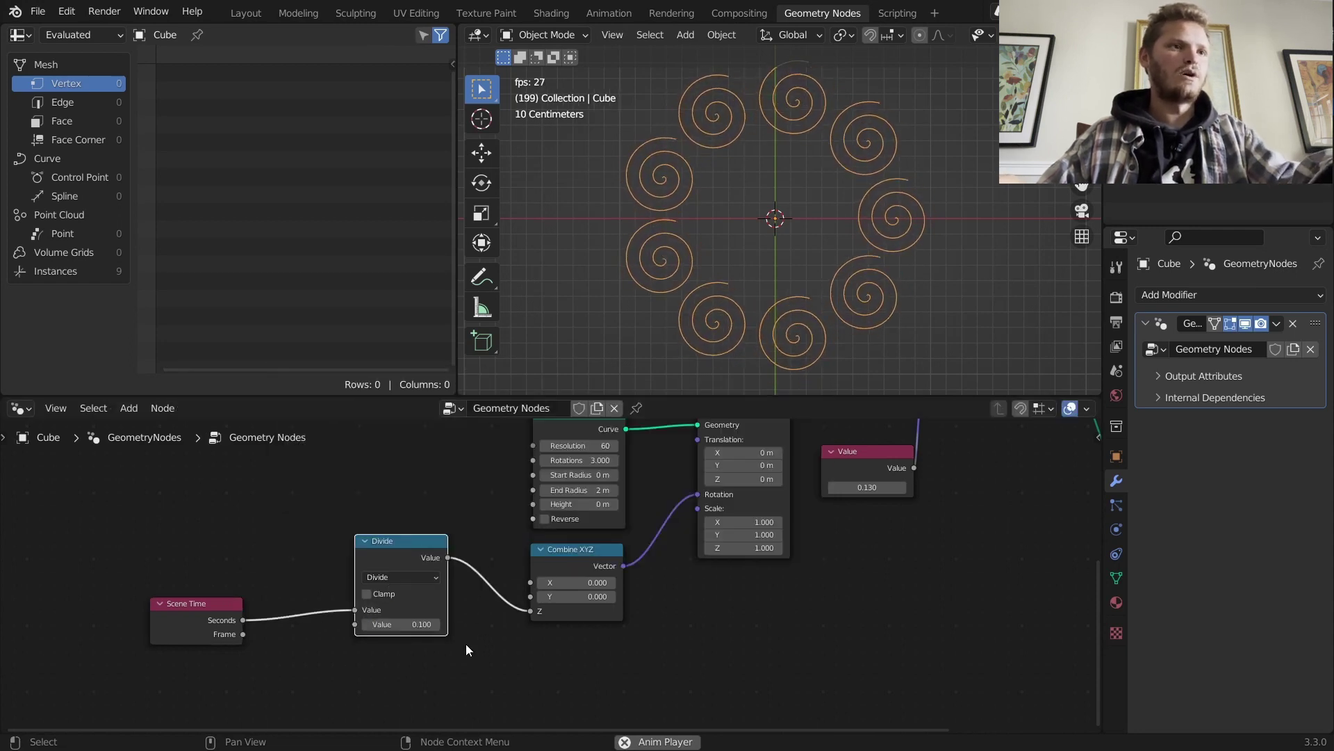
{"action": "left_click", "coordinate": [417, 625]}
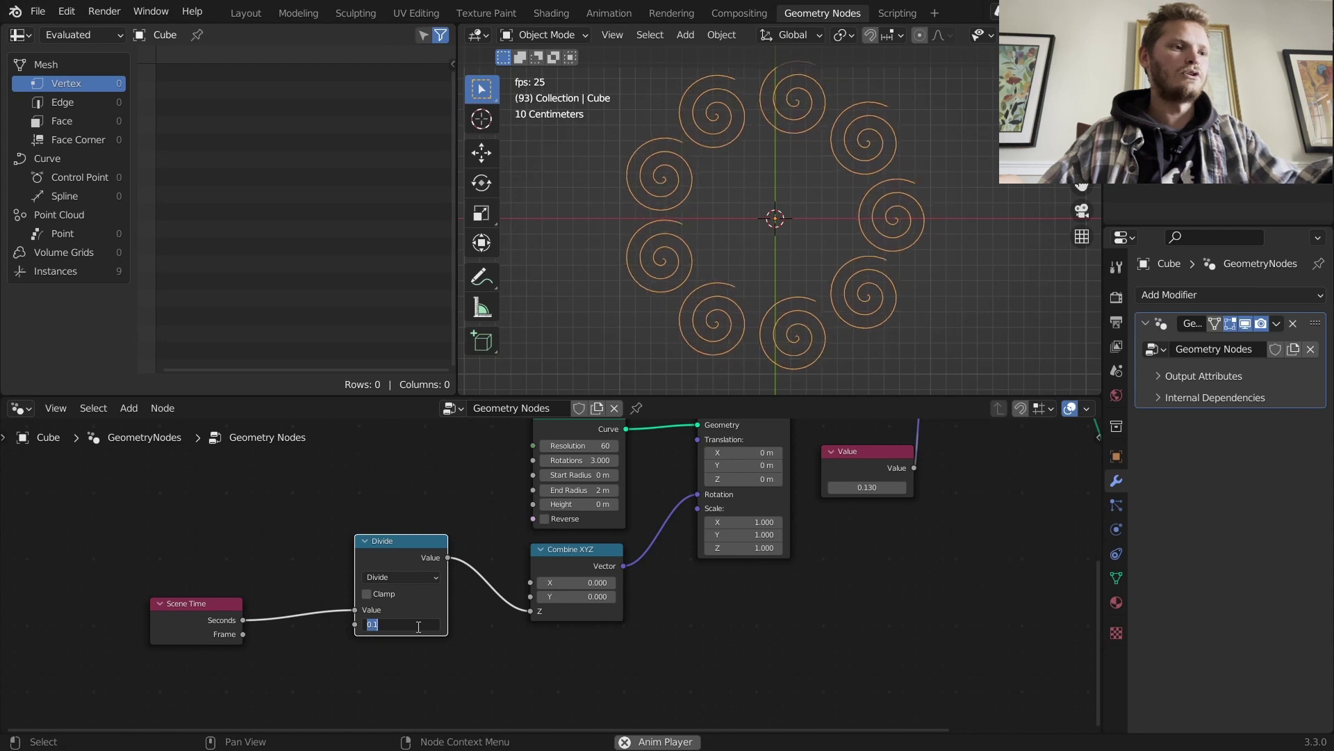
{"action": "type", "text": "3"}
{"action": "key", "text": "Return"}
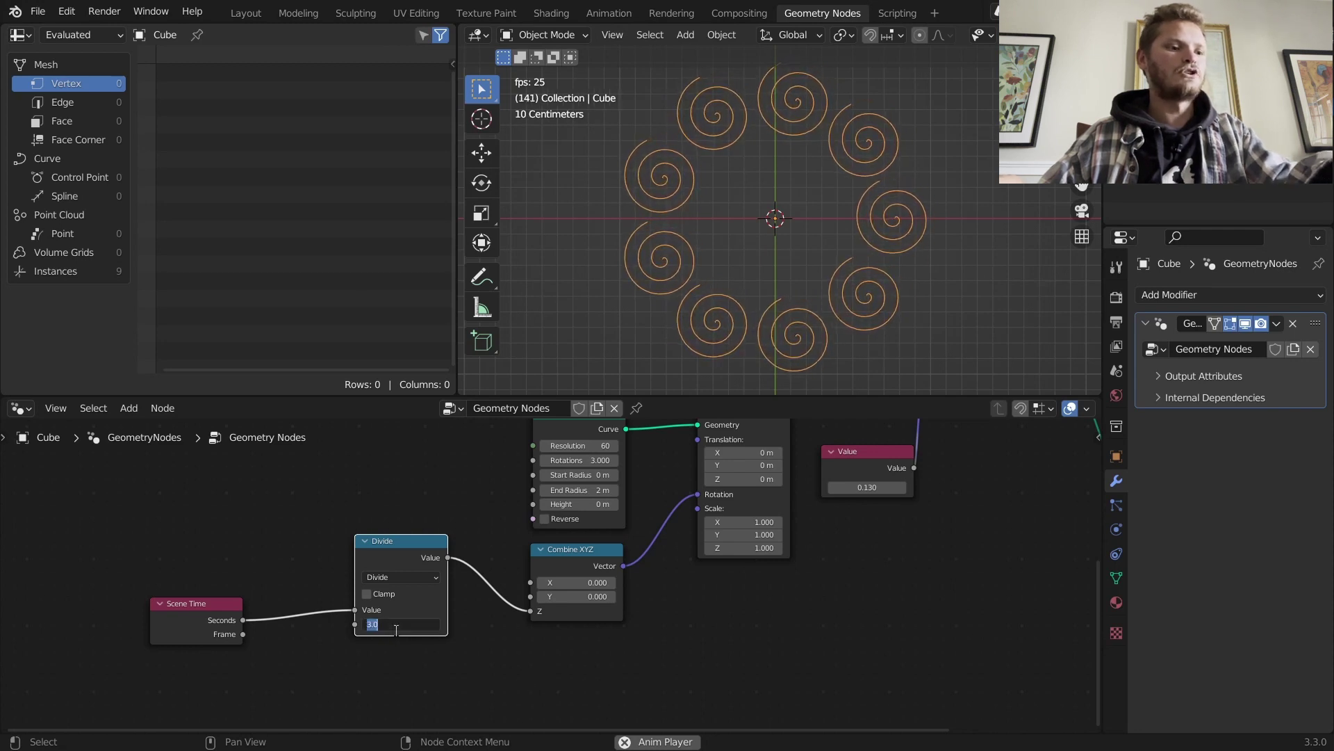
{"action": "type", "text": "5"}
{"action": "key", "text": "Return"}
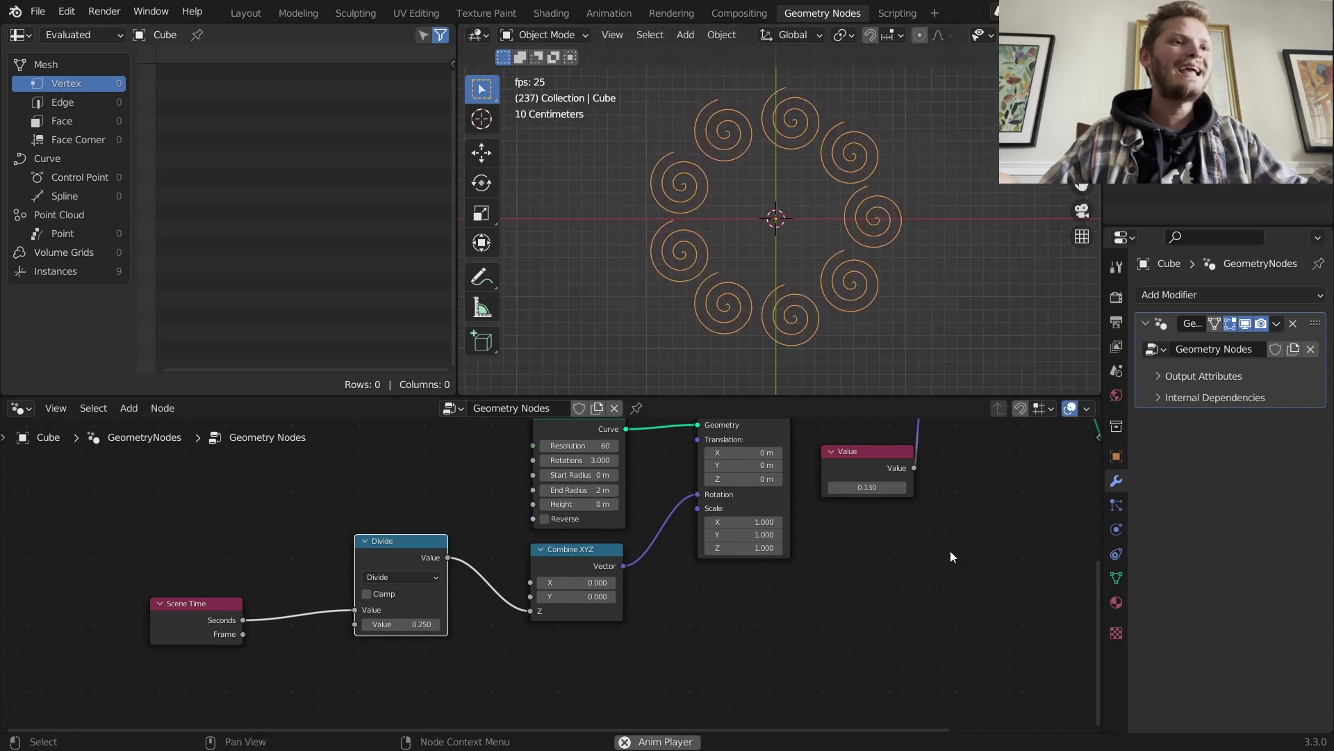
Step: Duplicate the Transform node onto the link before Group Output and feed its Rotation from the Combine XYZ vector
{"action": "middle_click_drag", "start_coordinate": [917, 515], "coordinate": [782, 663]}
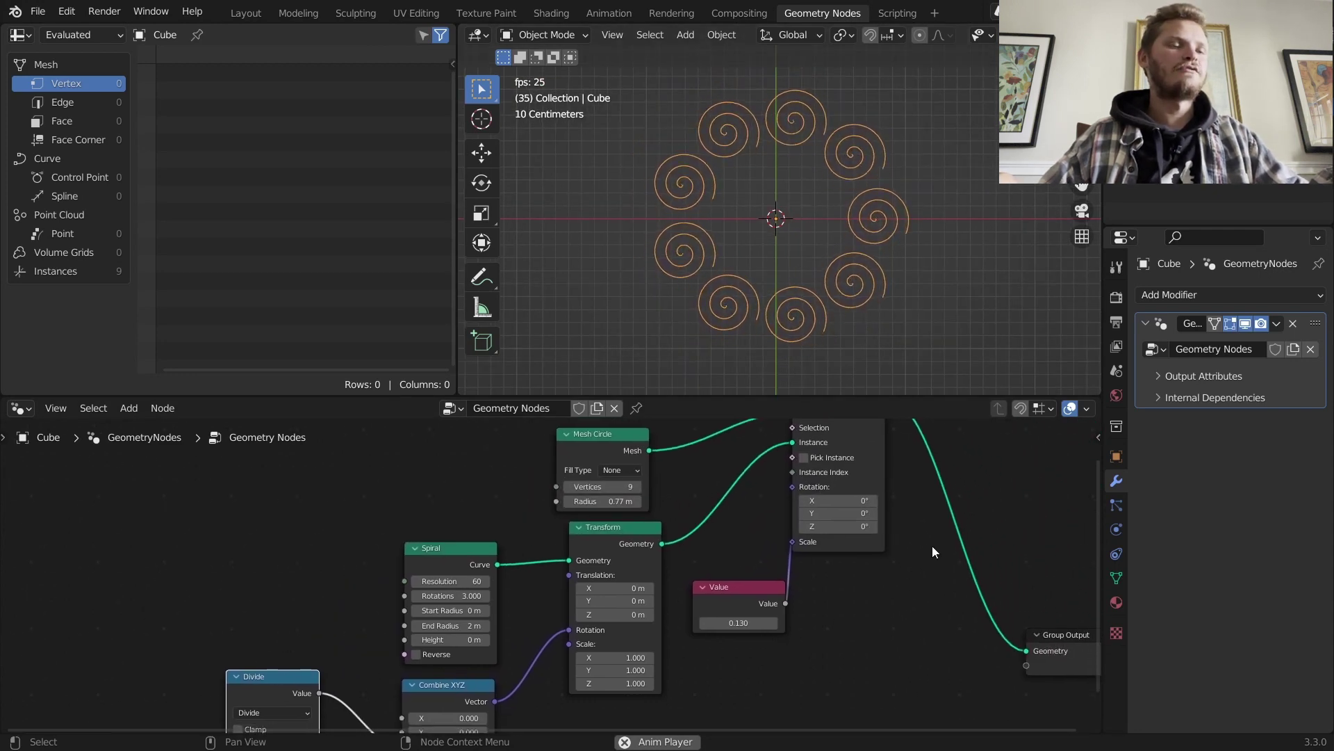
{"action": "middle_click_drag", "start_coordinate": [932, 545], "coordinate": [829, 466]}
{"action": "left_click", "coordinate": [389, 552]}
{"action": "key", "text": "shift+d"}
{"action": "left_click", "coordinate": [785, 561]}
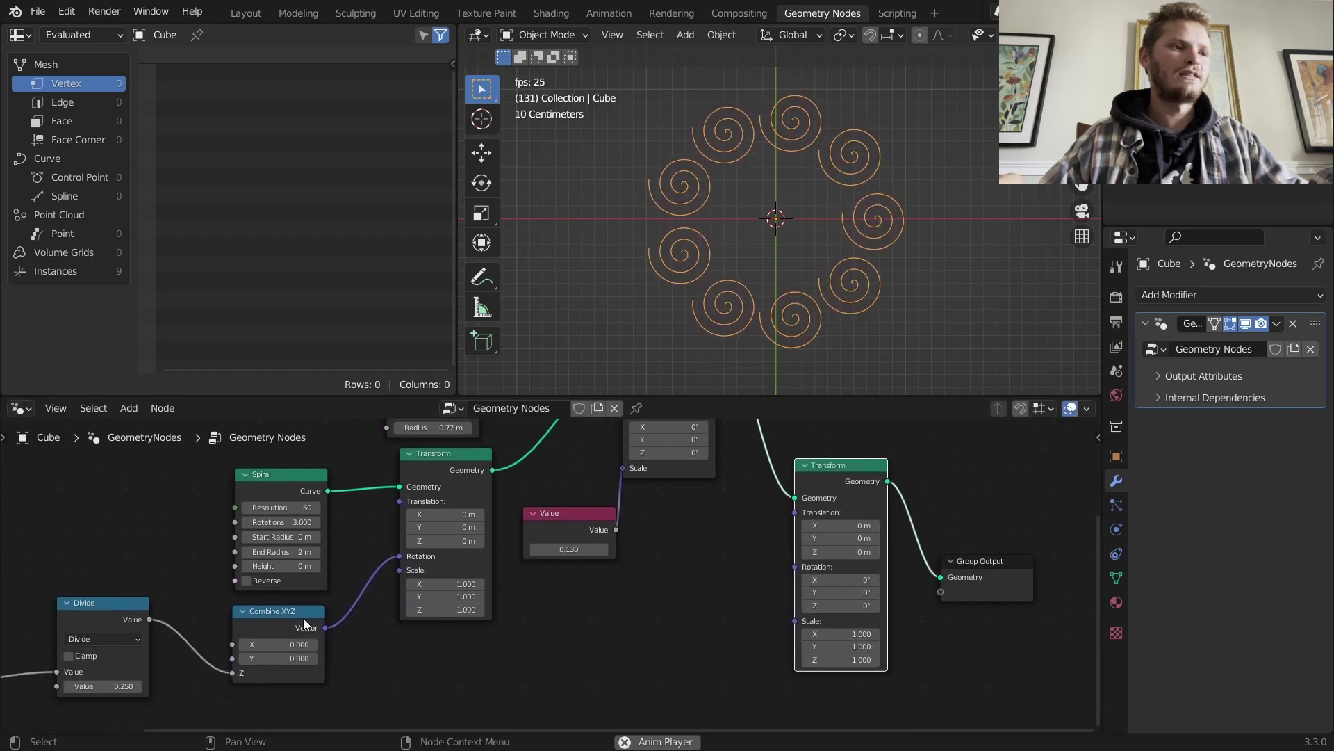
{"action": "left_click_drag", "start_coordinate": [325, 628], "coordinate": [794, 566]}
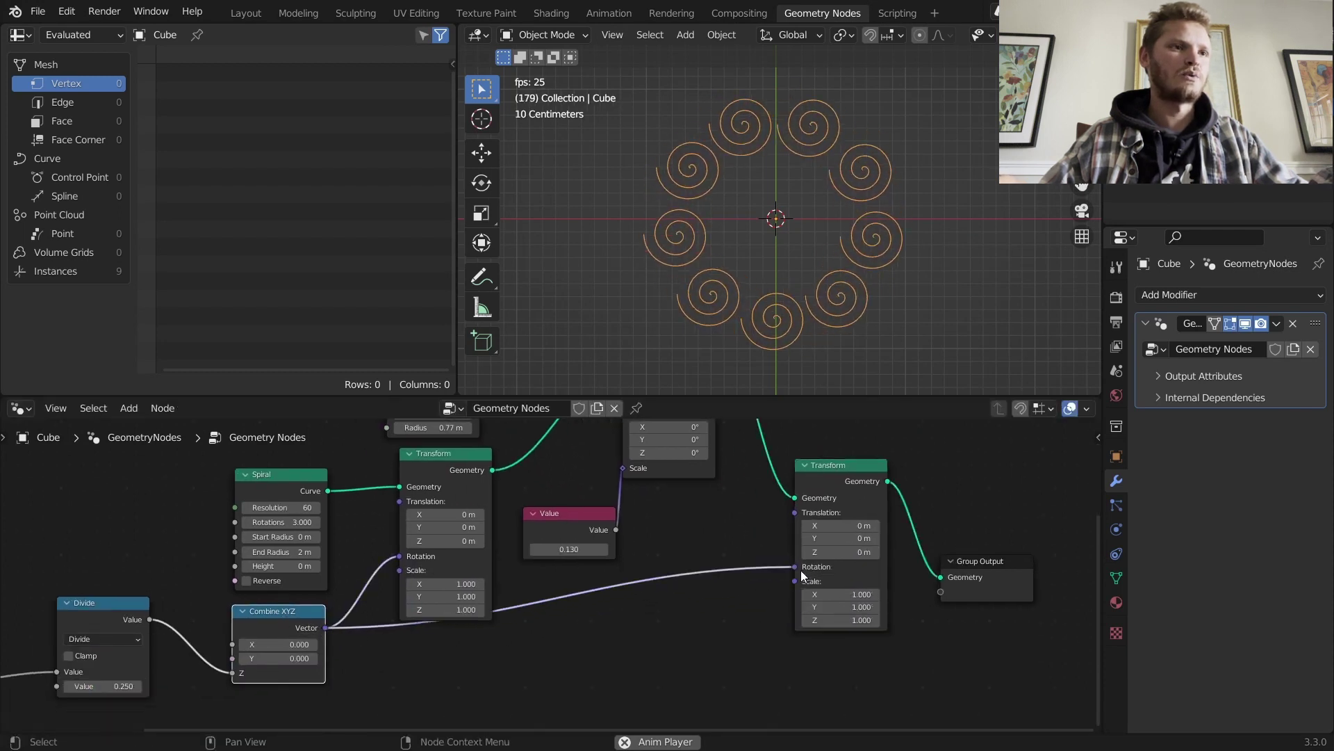
Step: Duplicate the Combine XYZ node and connect the copy to the Rotation of the second Transform node
{"action": "middle_click_drag", "start_coordinate": [509, 588], "coordinate": [598, 552]}
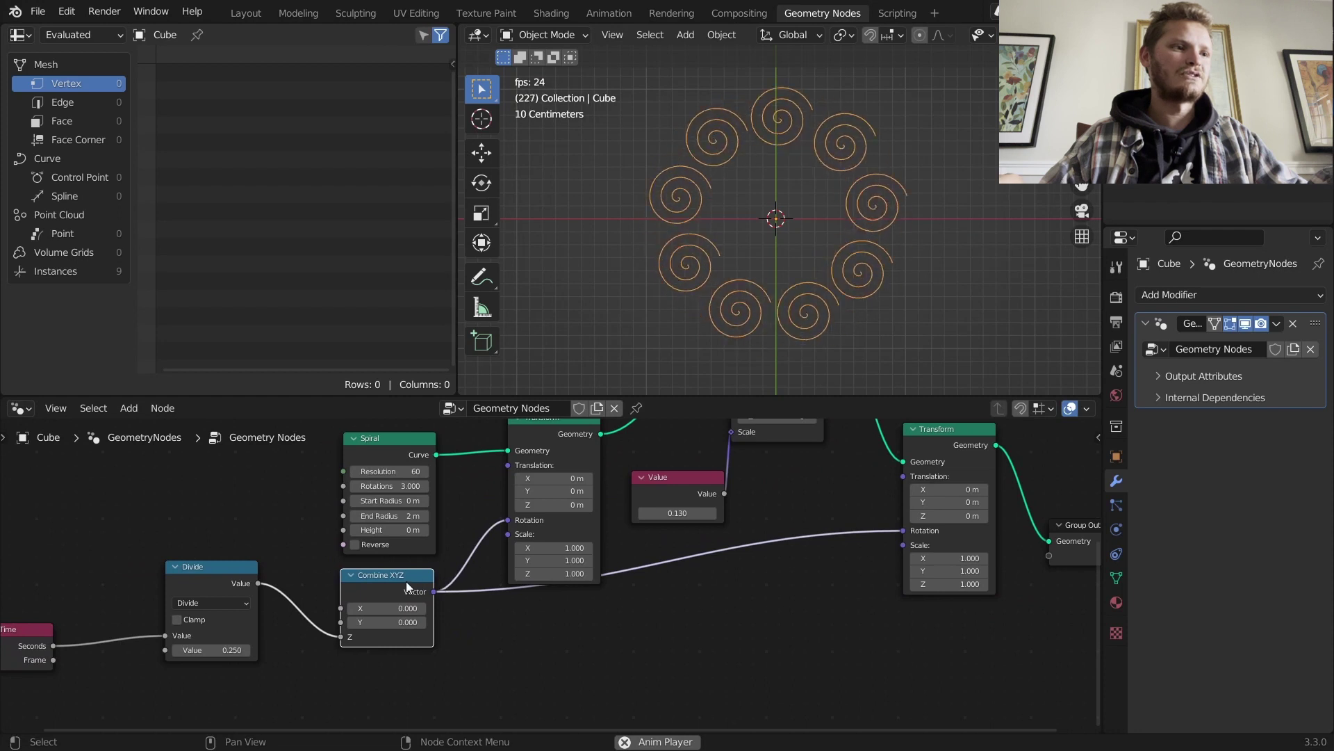
{"action": "key", "text": "shift+d"}
{"action": "left_click", "coordinate": [792, 591]}
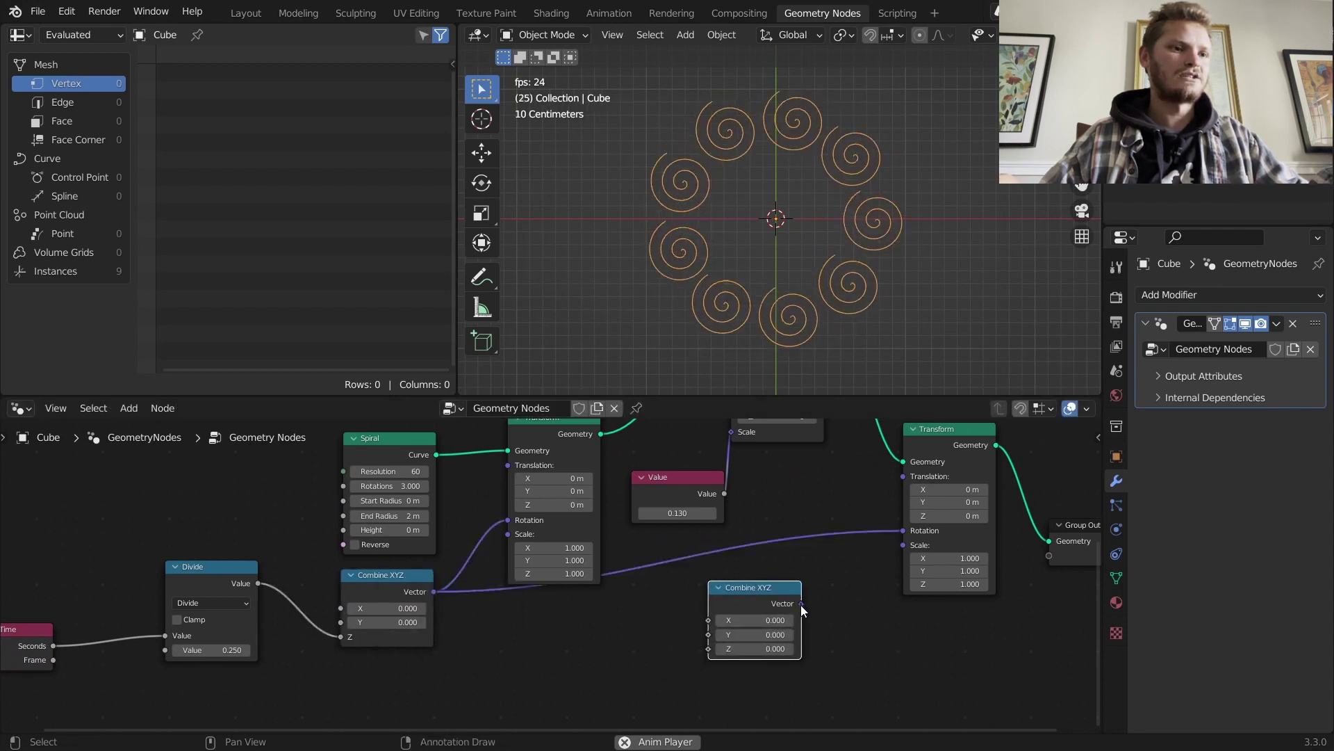
{"action": "left_click_drag", "start_coordinate": [802, 604], "coordinate": [904, 530]}
Step: Duplicate the Divide node, link Scene Time's Seconds through it to the second Combine XYZ's Z, and set its divisor to 4
{"action": "middle_click_drag", "start_coordinate": [607, 629], "coordinate": [655, 591]}
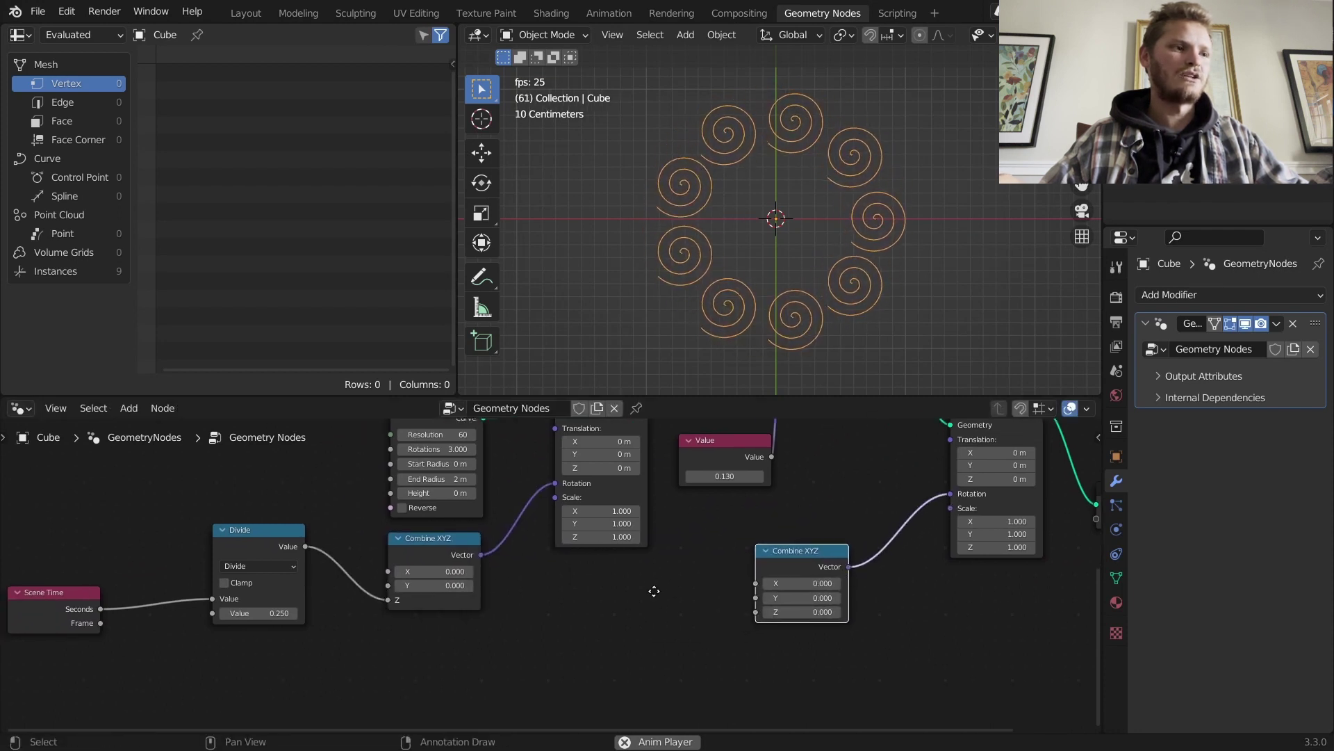
{"action": "left_click", "coordinate": [241, 539]}
{"action": "key", "text": "shift+d"}
{"action": "left_click", "coordinate": [255, 669]}
{"action": "right_click_drag", "start_coordinate": [66, 612], "coordinate": [92, 619], "text": "alt"}
{"action": "left_click_drag", "start_coordinate": [100, 609], "coordinate": [776, 612]}
{"action": "middle_click_drag", "start_coordinate": [725, 635], "coordinate": [743, 548]}
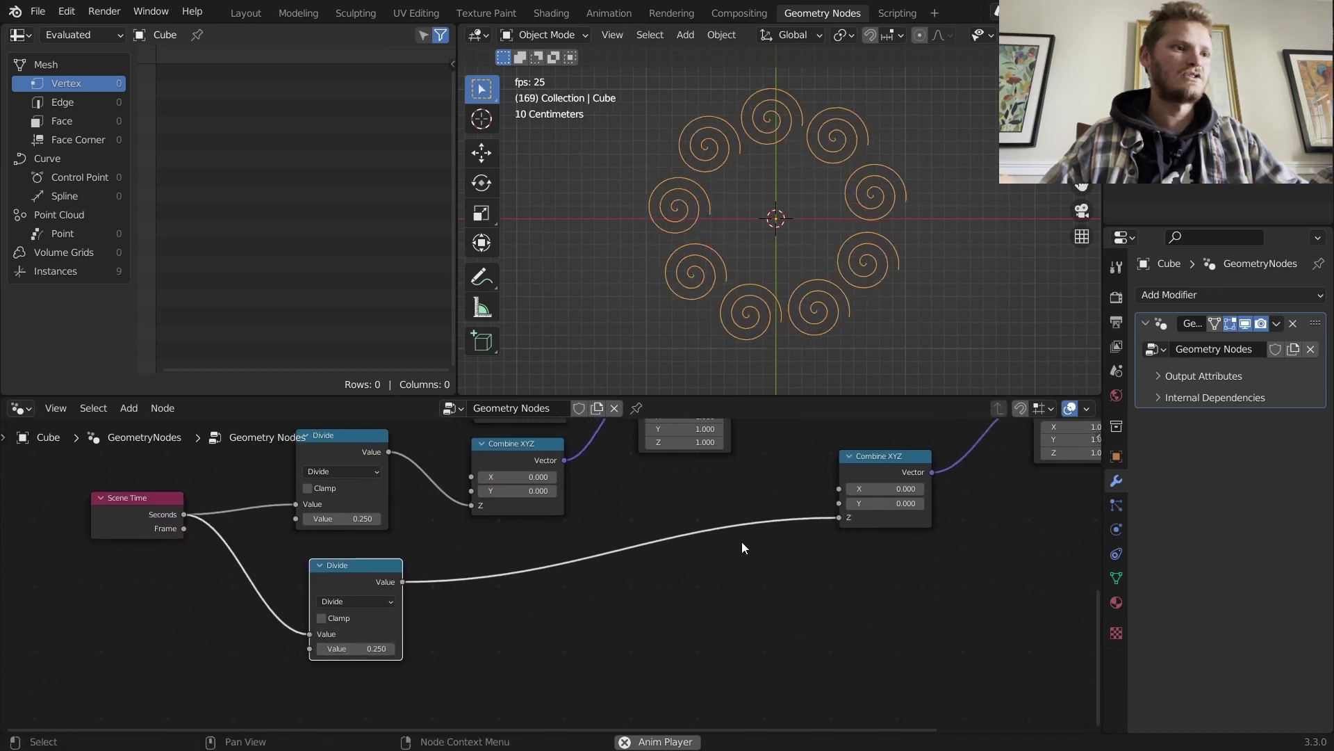
{"action": "key", "text": "Return"}
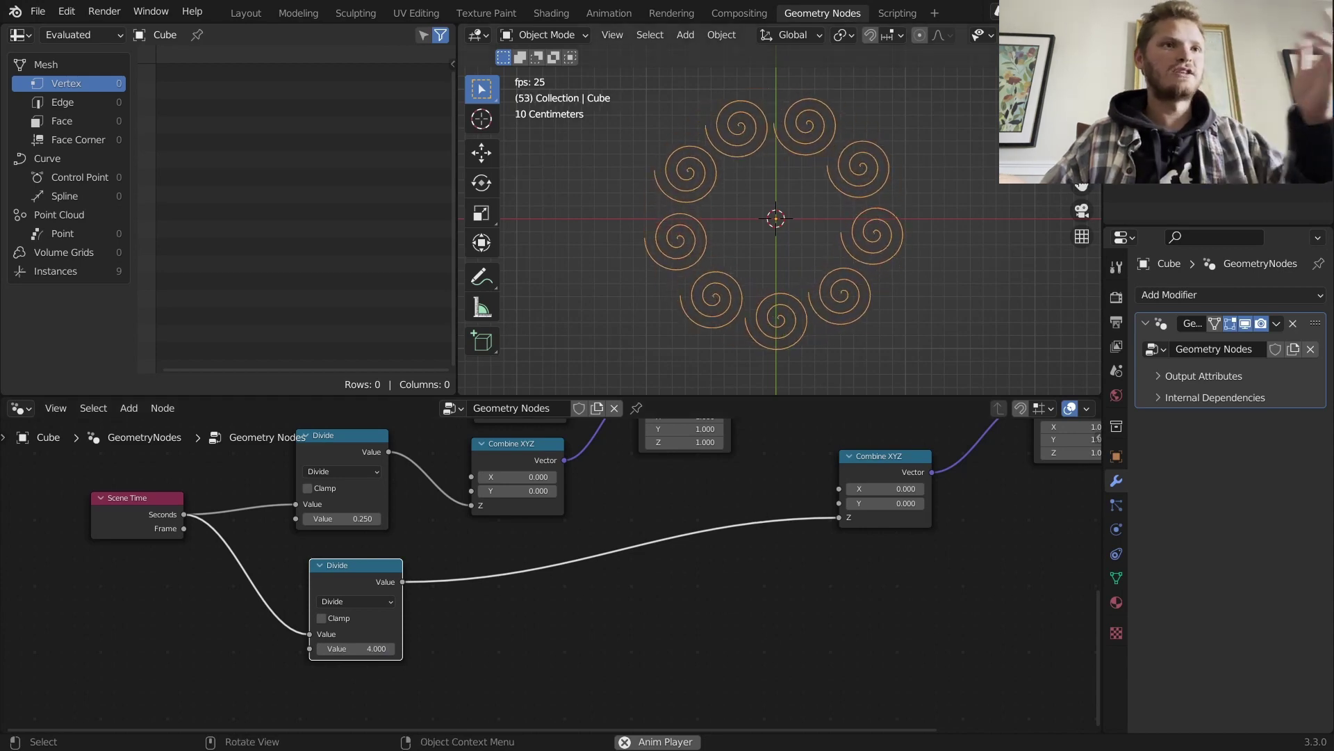
Step: View the animated ring with the viewport overlays hidden and turn the overlays back on
{"action": "scroll", "coordinate": [728, 34], "scroll_direction": "down", "scroll_amount": 2}
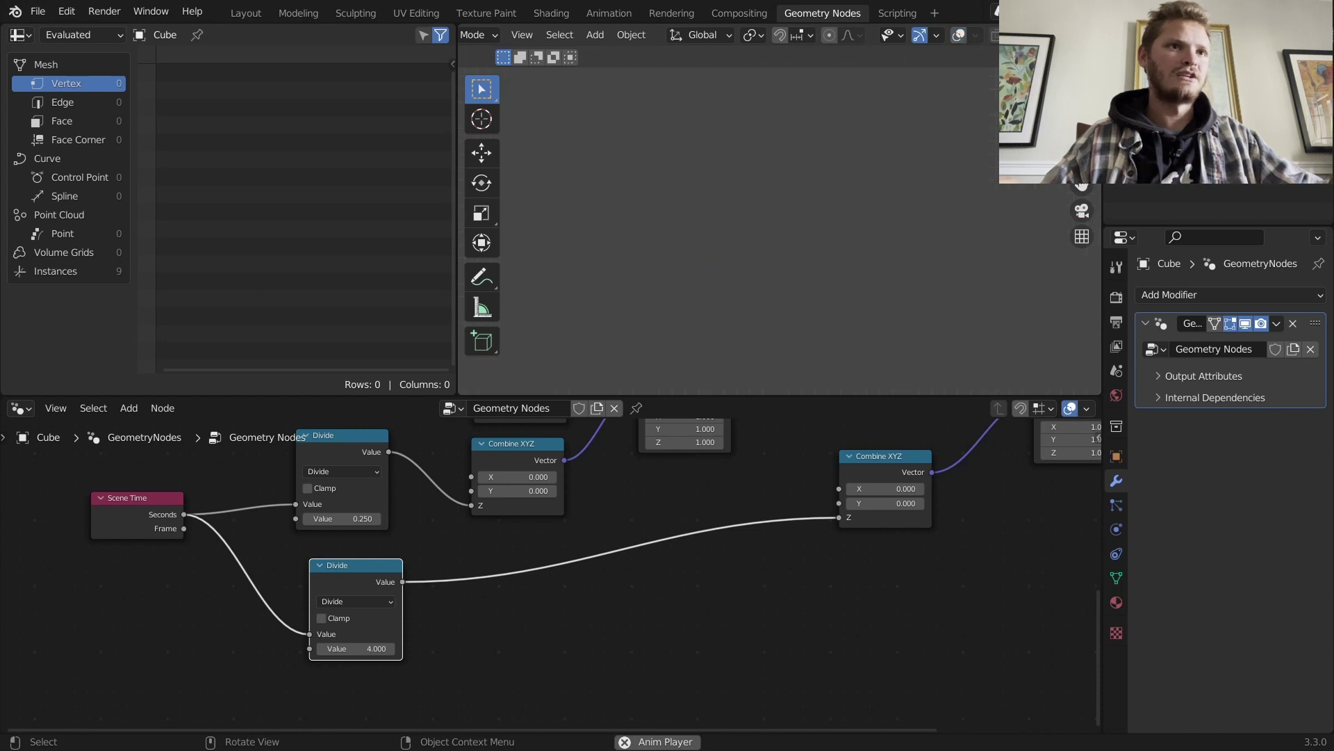
{"action": "left_click", "coordinate": [960, 35]}
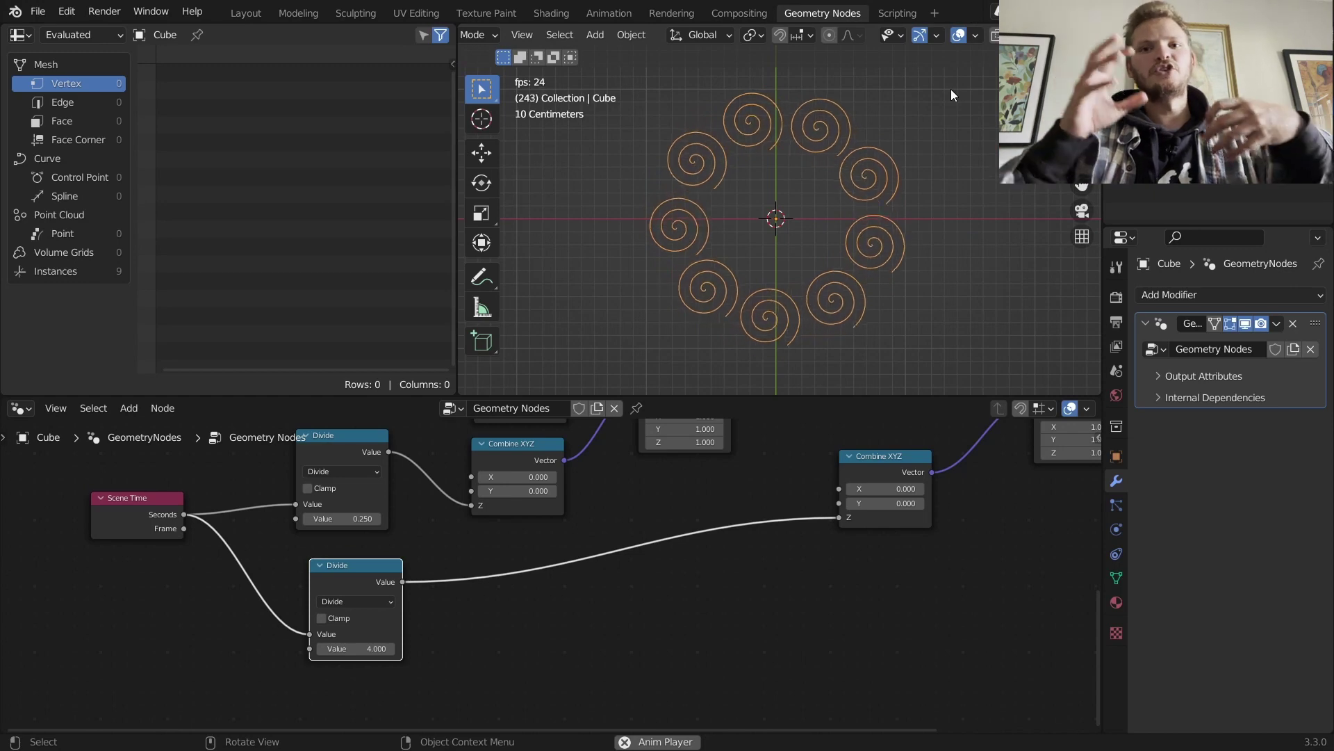
Step: Move the second Transform and Group Output nodes together away from Instance on Points to open a gap
{"action": "scroll", "coordinate": [857, 557], "scroll_direction": "up", "scroll_amount": 3}
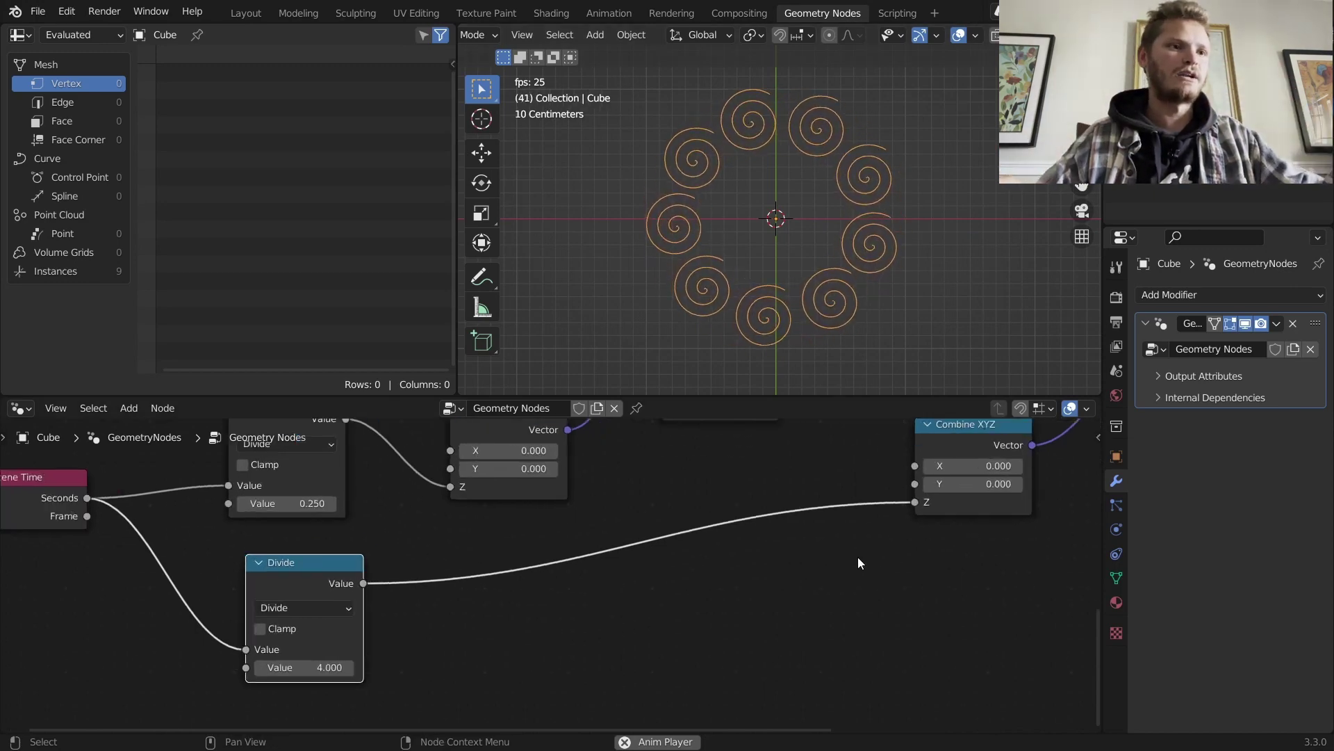
{"action": "scroll", "coordinate": [857, 557], "scroll_direction": "down", "scroll_amount": 7}
{"action": "middle_click_drag", "start_coordinate": [823, 527], "coordinate": [597, 690]}
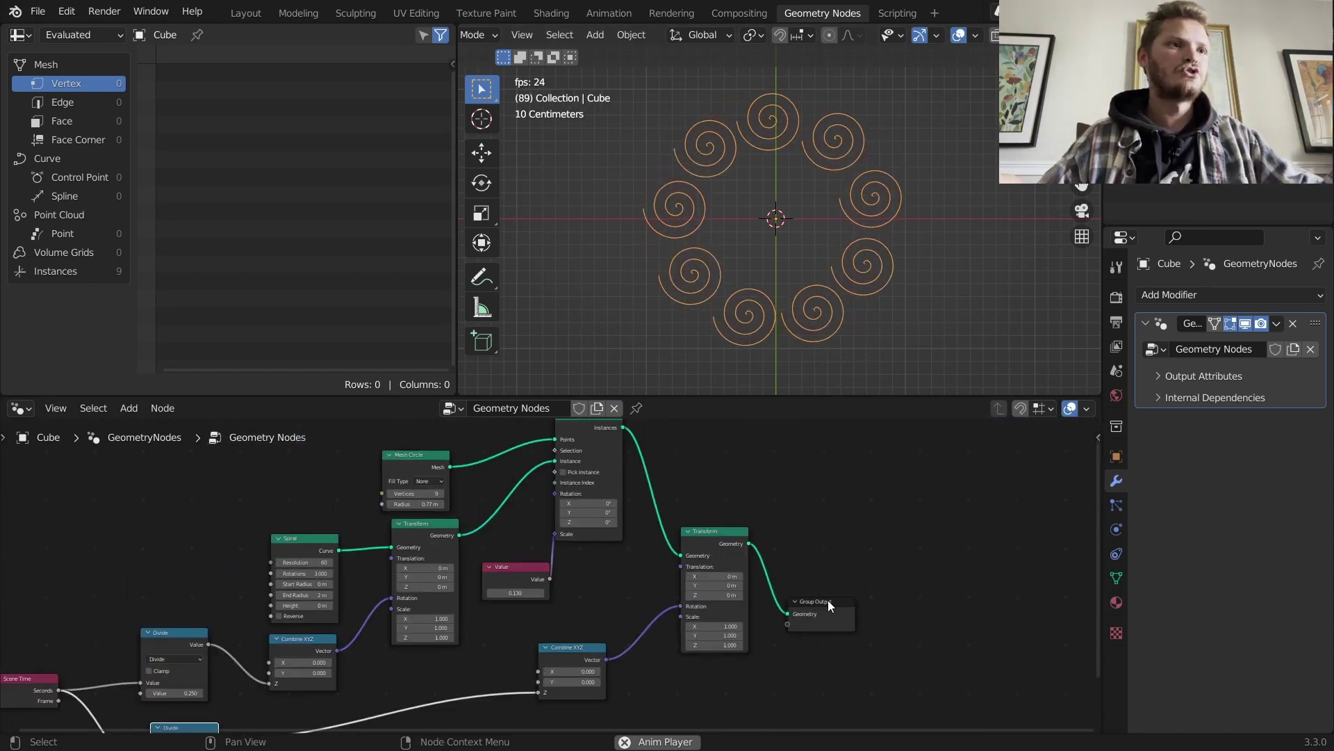
{"action": "left_click_drag", "start_coordinate": [861, 624], "coordinate": [696, 532]}
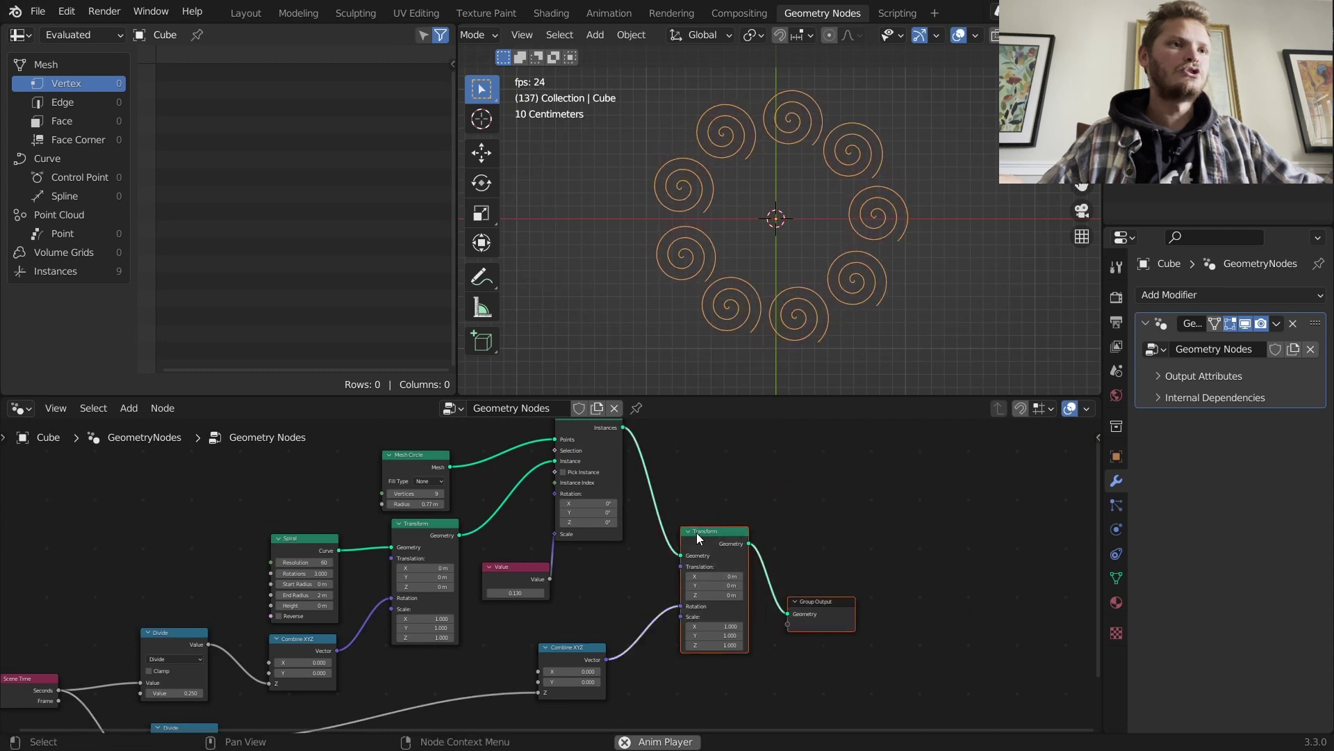
{"action": "key", "text": "g"}
{"action": "left_click", "coordinate": [955, 541]}
Step: Insert a Curve to Mesh node on the link between Instance on Points and the second Transform
{"action": "key", "text": "shift+a"}
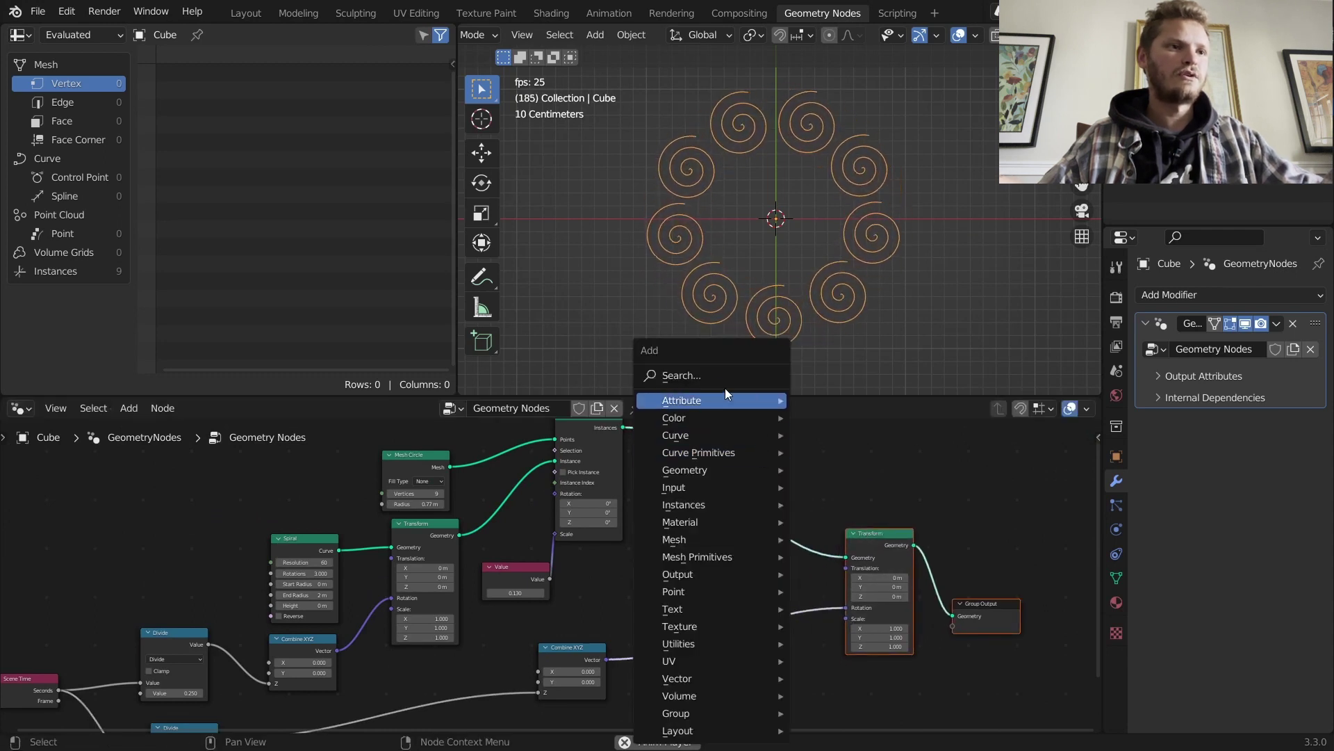
{"action": "type", "text": "cu"}
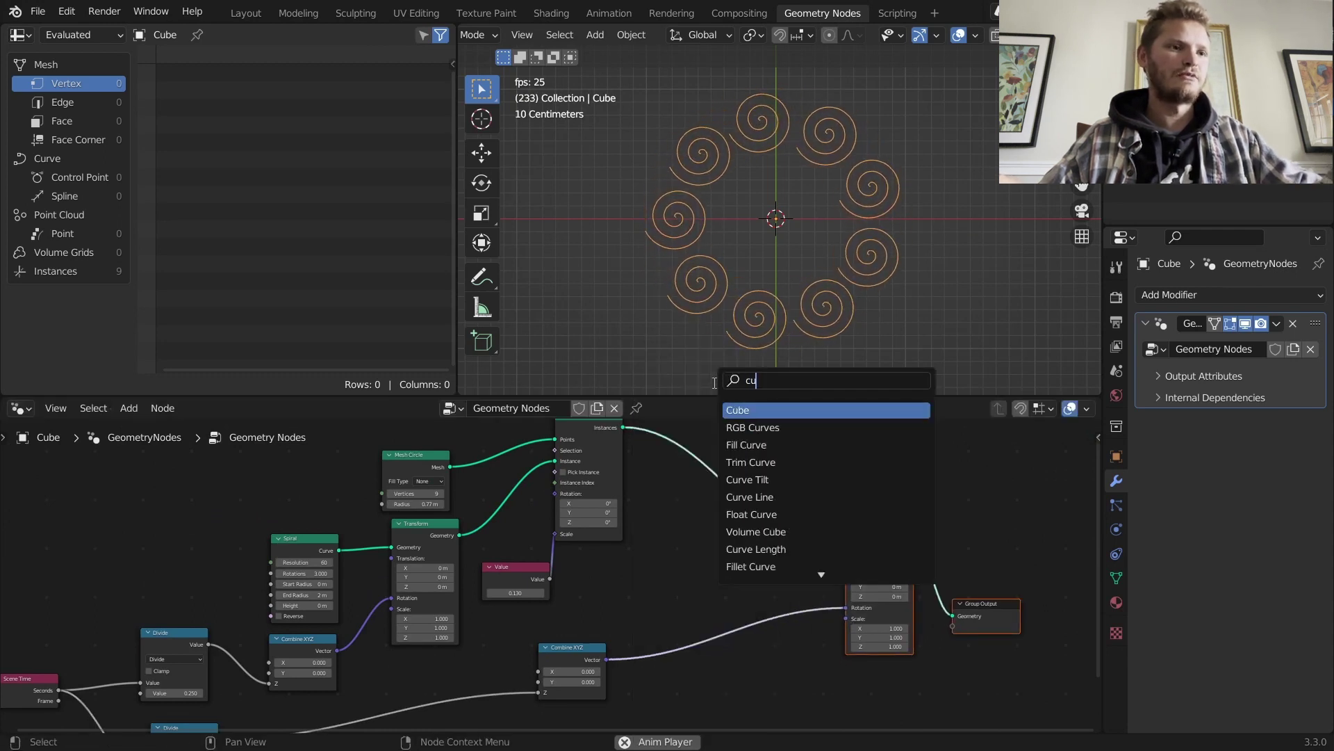
{"action": "type", "text": "rve"}
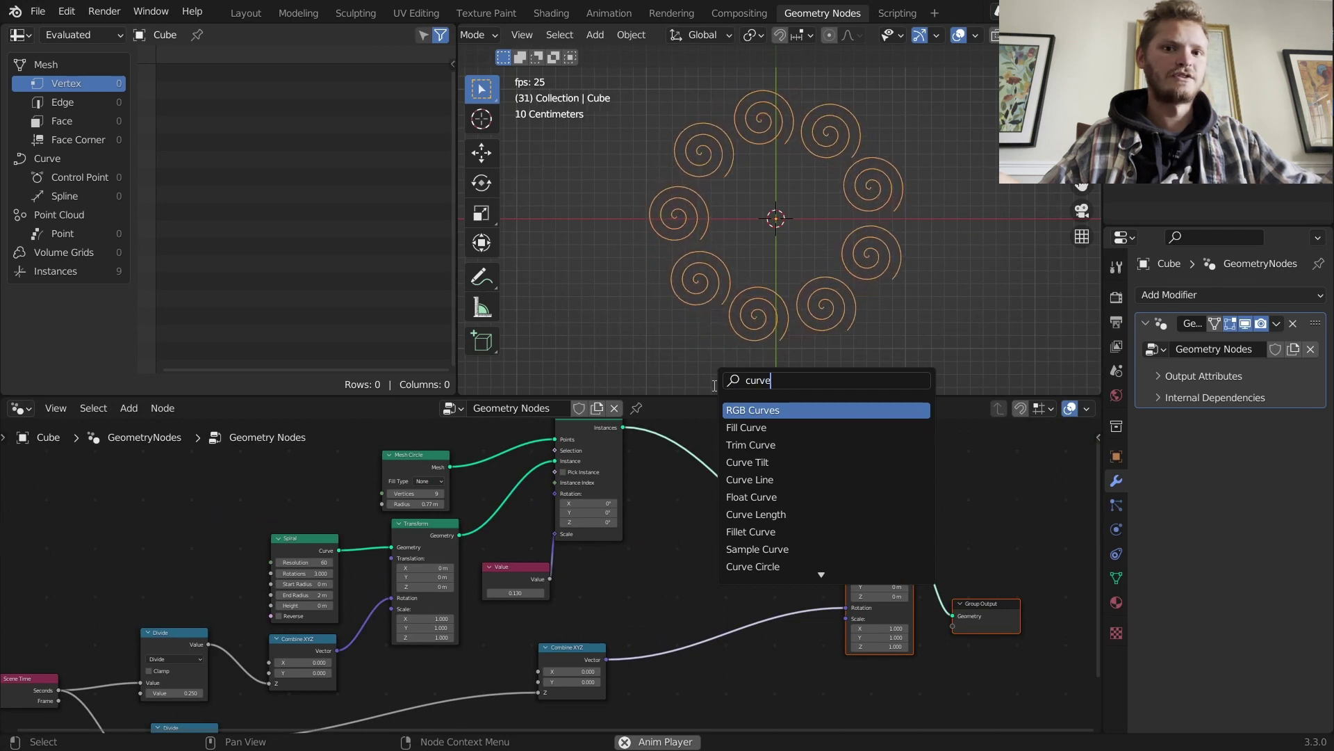
{"action": "type", "text": " to"}
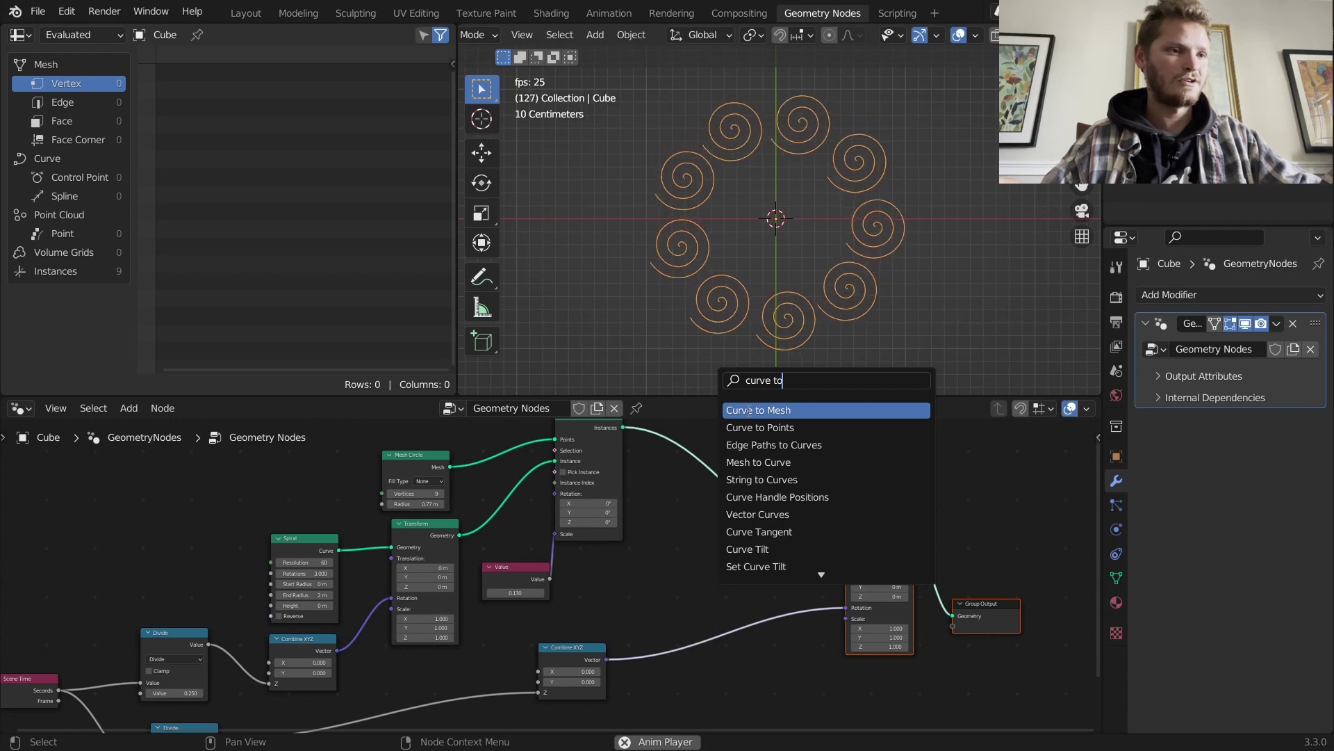
{"action": "left_click", "coordinate": [749, 410]}
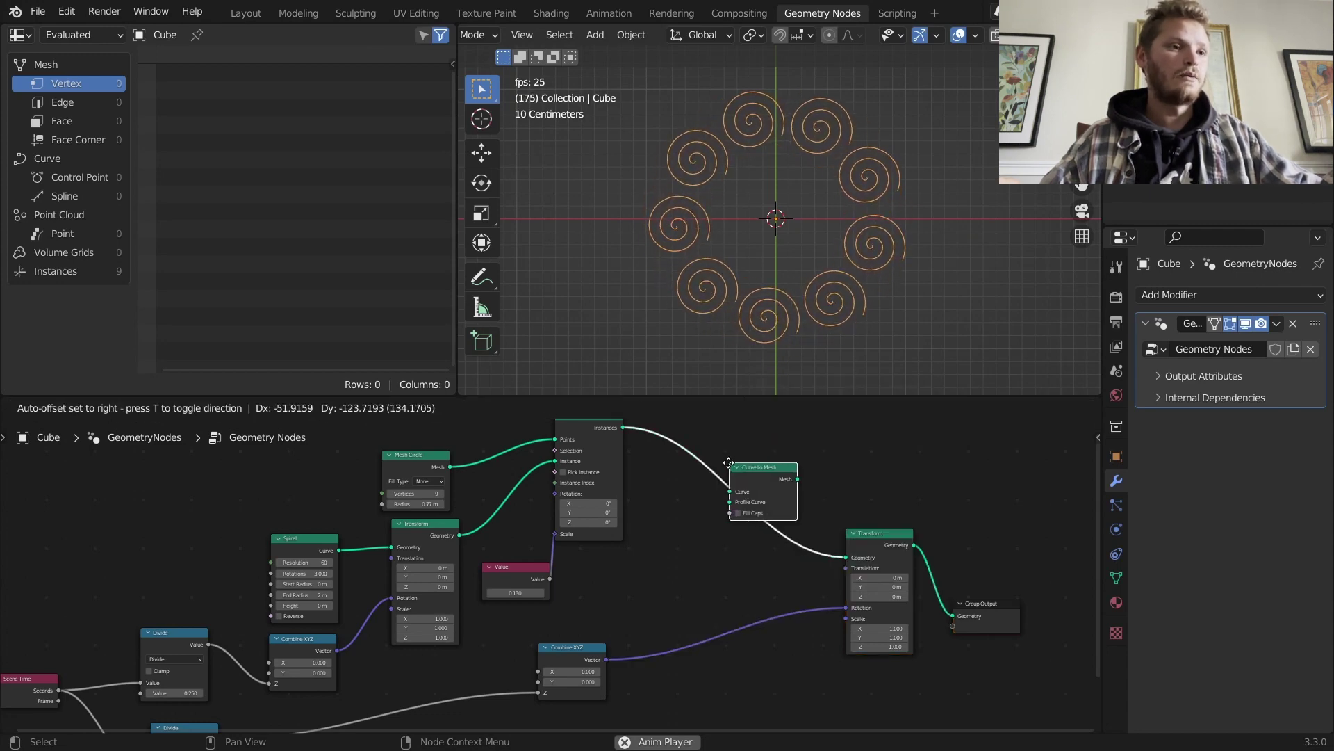
{"action": "left_click", "coordinate": [743, 474]}
Step: Add a Curve Circle node connected to the Profile Curve input of Curve to Mesh and place it beside that node
{"action": "scroll", "coordinate": [766, 465], "scroll_direction": "up", "scroll_amount": 2}
{"action": "key", "text": "shift+a"}
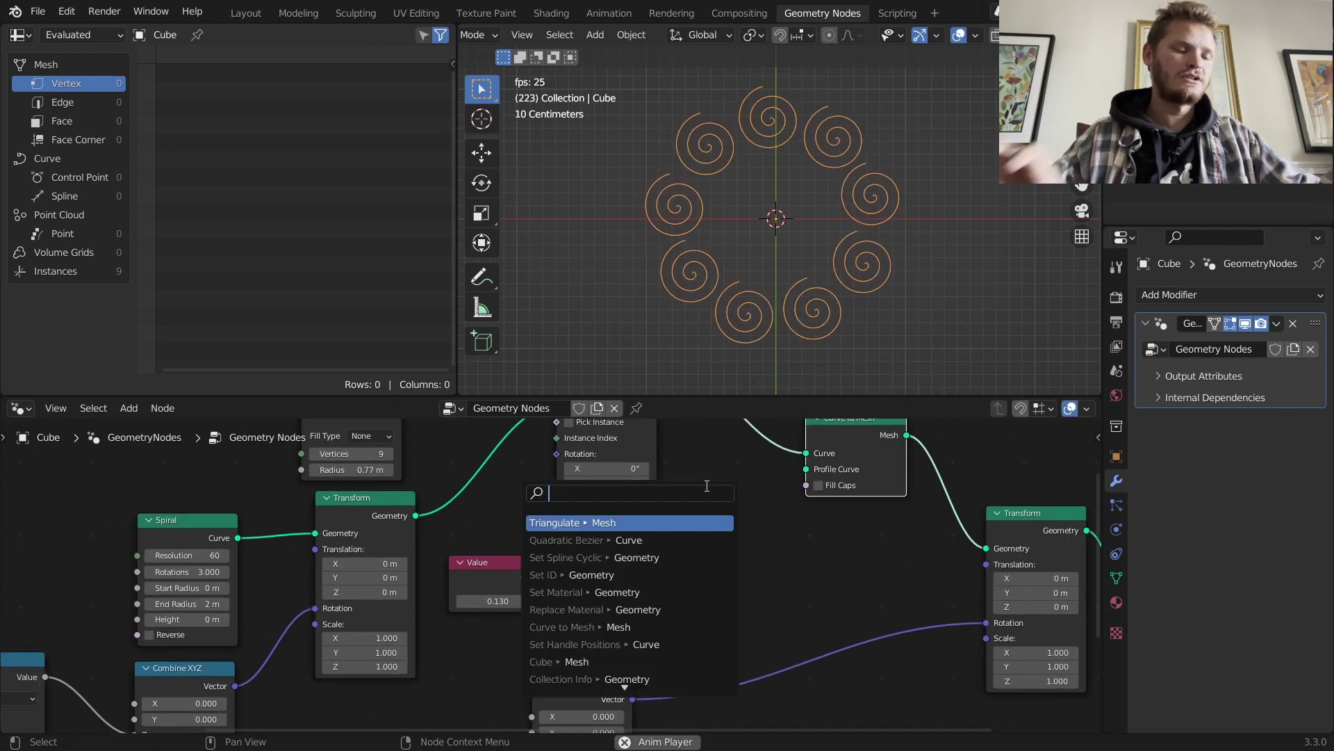
{"action": "type", "text": "circle"}
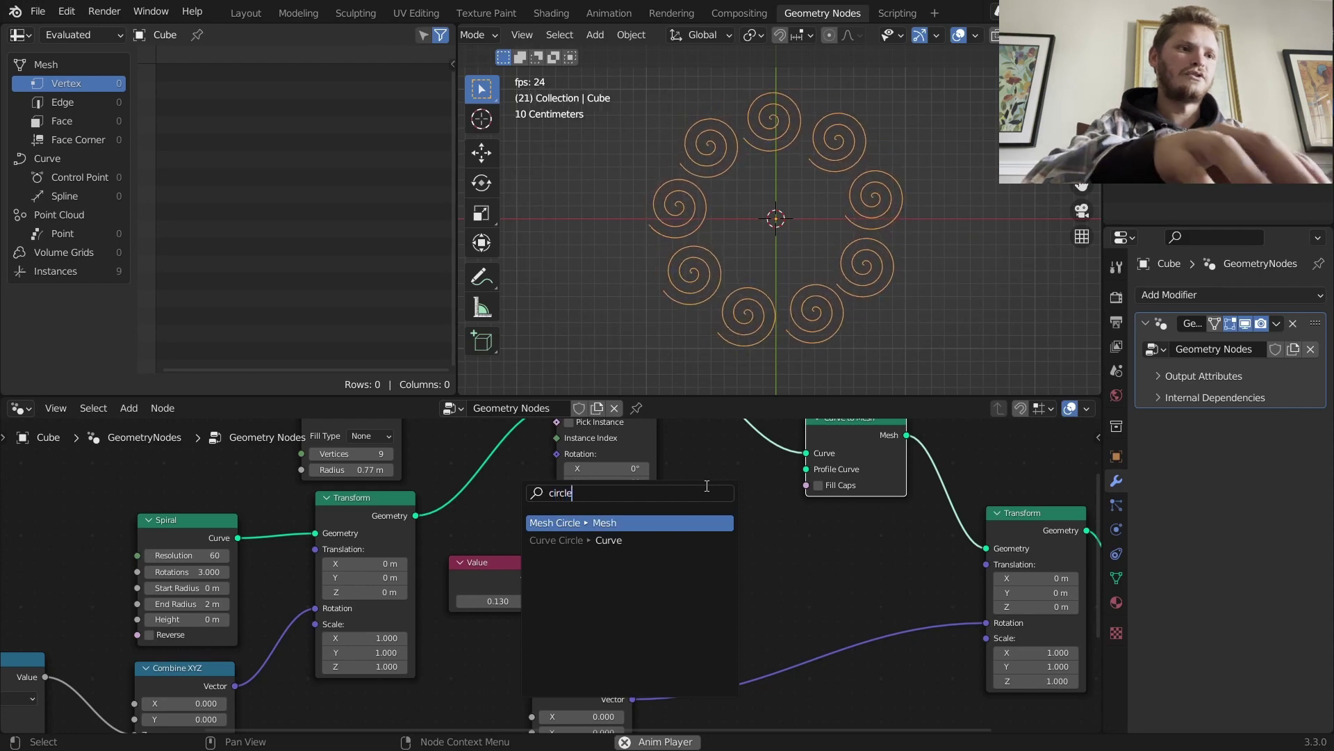
{"action": "key", "text": "Down"}
{"action": "key", "text": "Return"}
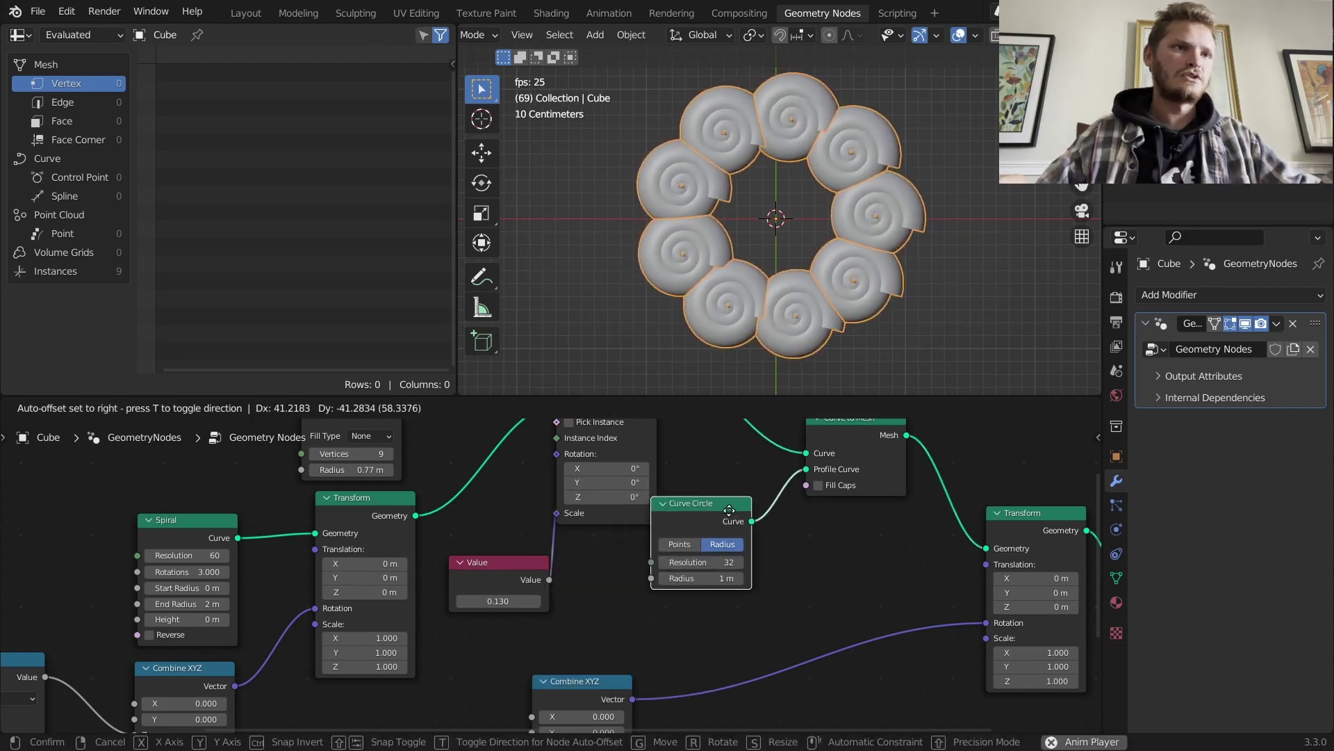
{"action": "left_click", "coordinate": [723, 530]}
Step: Set the Curve Circle's radius to 0.1 m and deselect the object in the viewport
{"action": "left_click", "coordinate": [721, 599]}
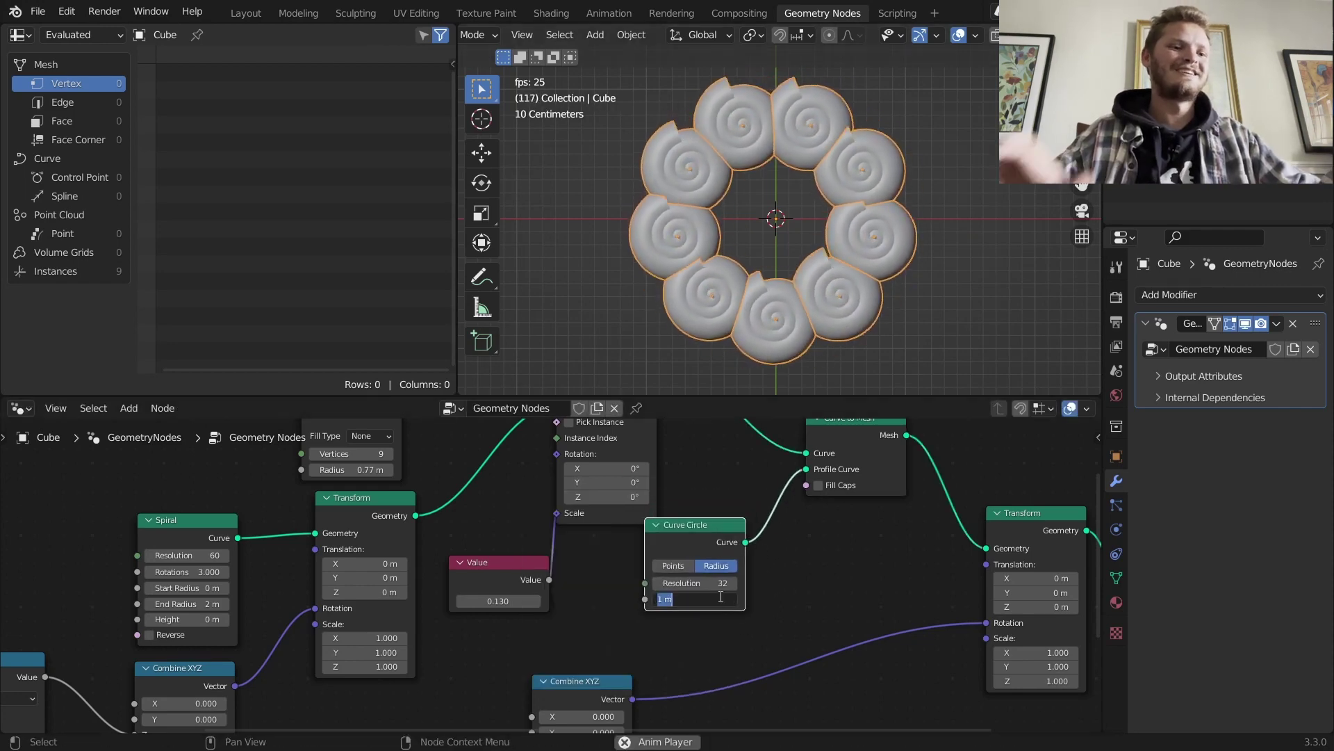
{"action": "type", "text": "0.1"}
{"action": "key", "text": "Return"}
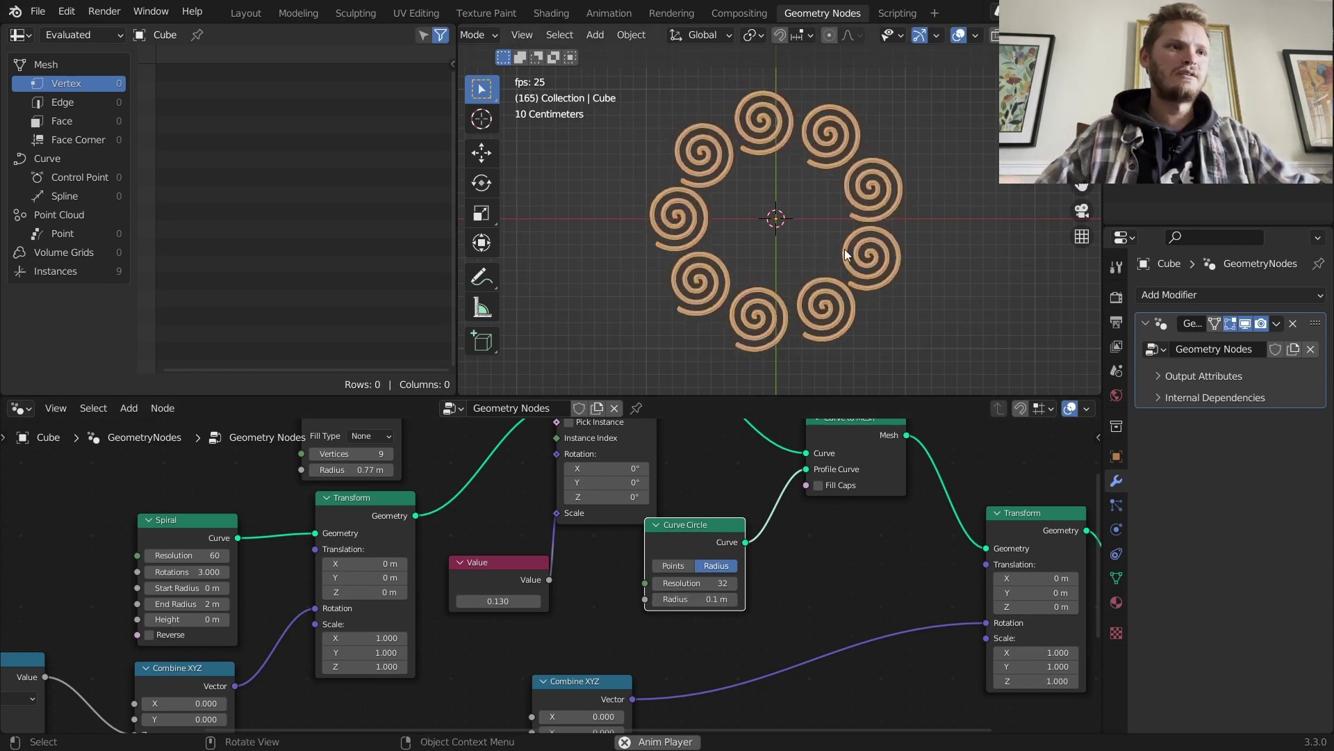
{"action": "left_click", "coordinate": [971, 249]}
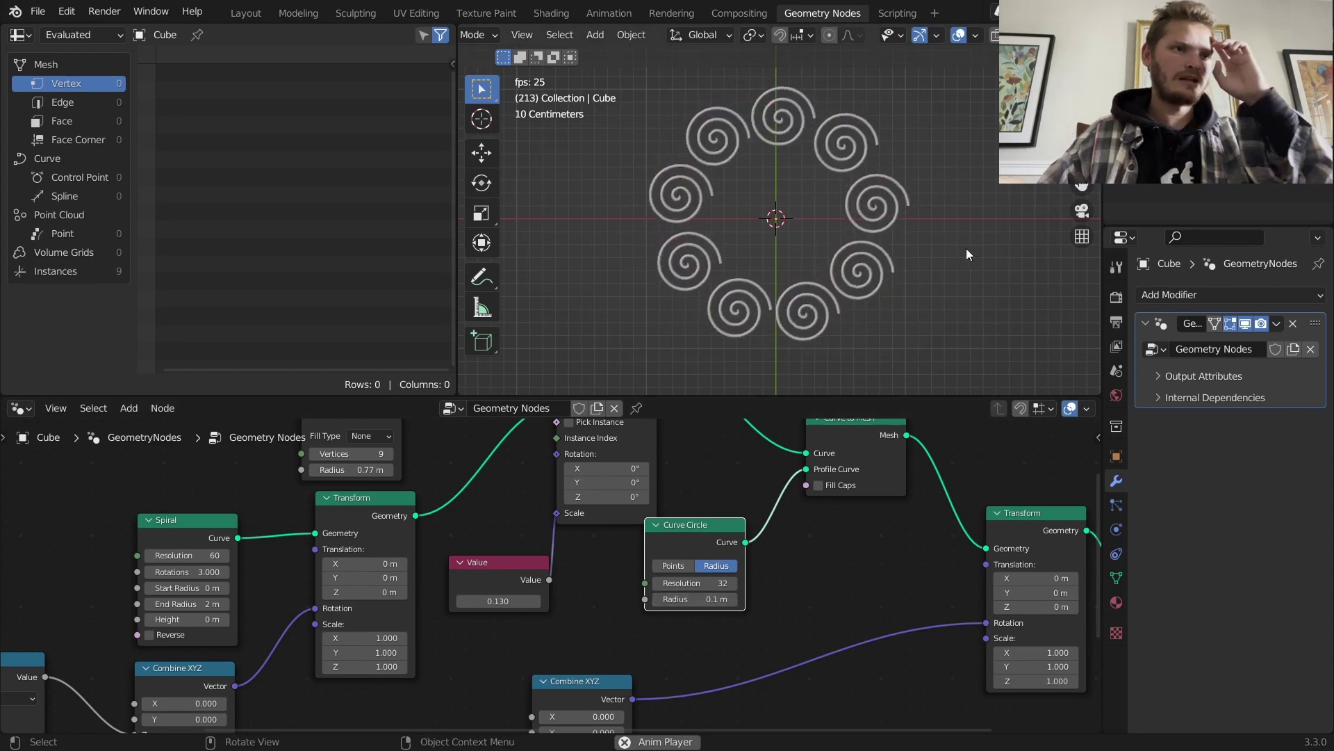
Step: Insert a Trim Curve node between Instance on Points and Curve to Mesh and try out its End value
{"action": "middle_click_drag", "start_coordinate": [801, 416], "coordinate": [770, 470]}
{"action": "key", "text": "shift+a"}
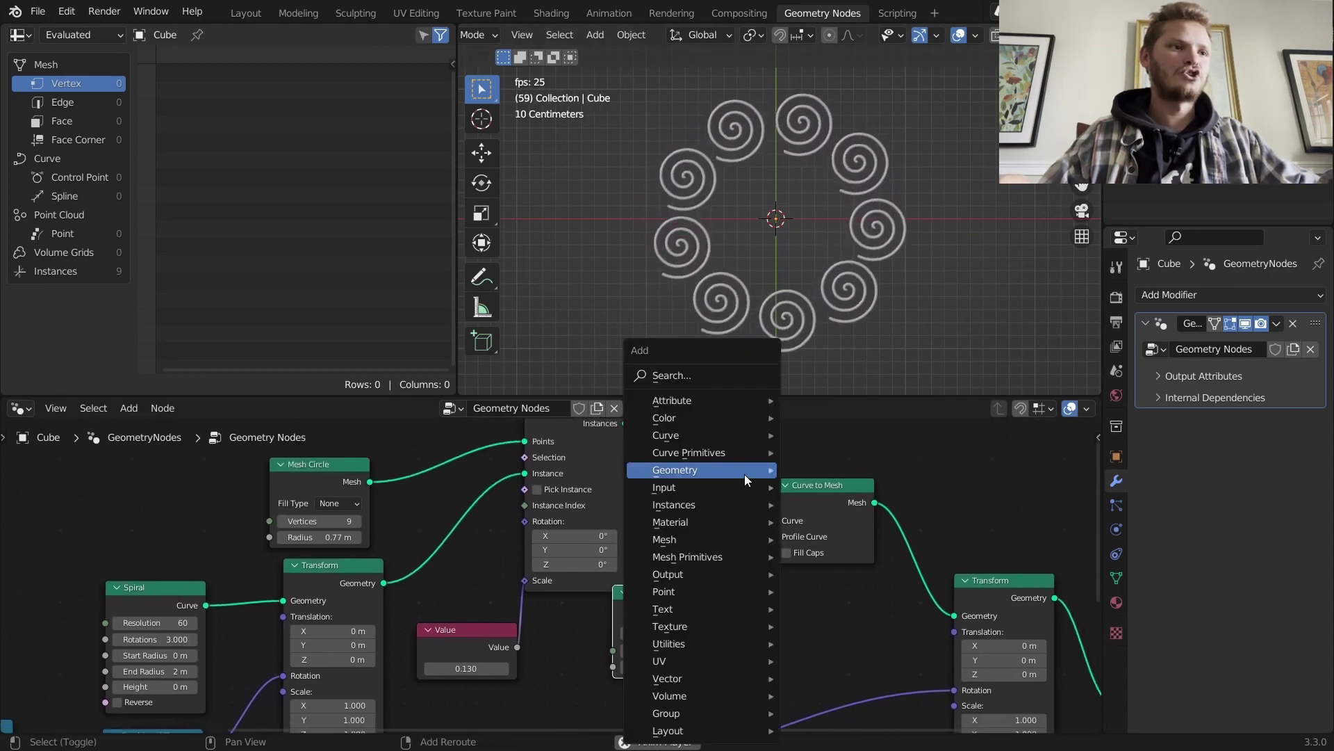
{"action": "left_click", "coordinate": [718, 379]}
{"action": "type", "text": "tr"}
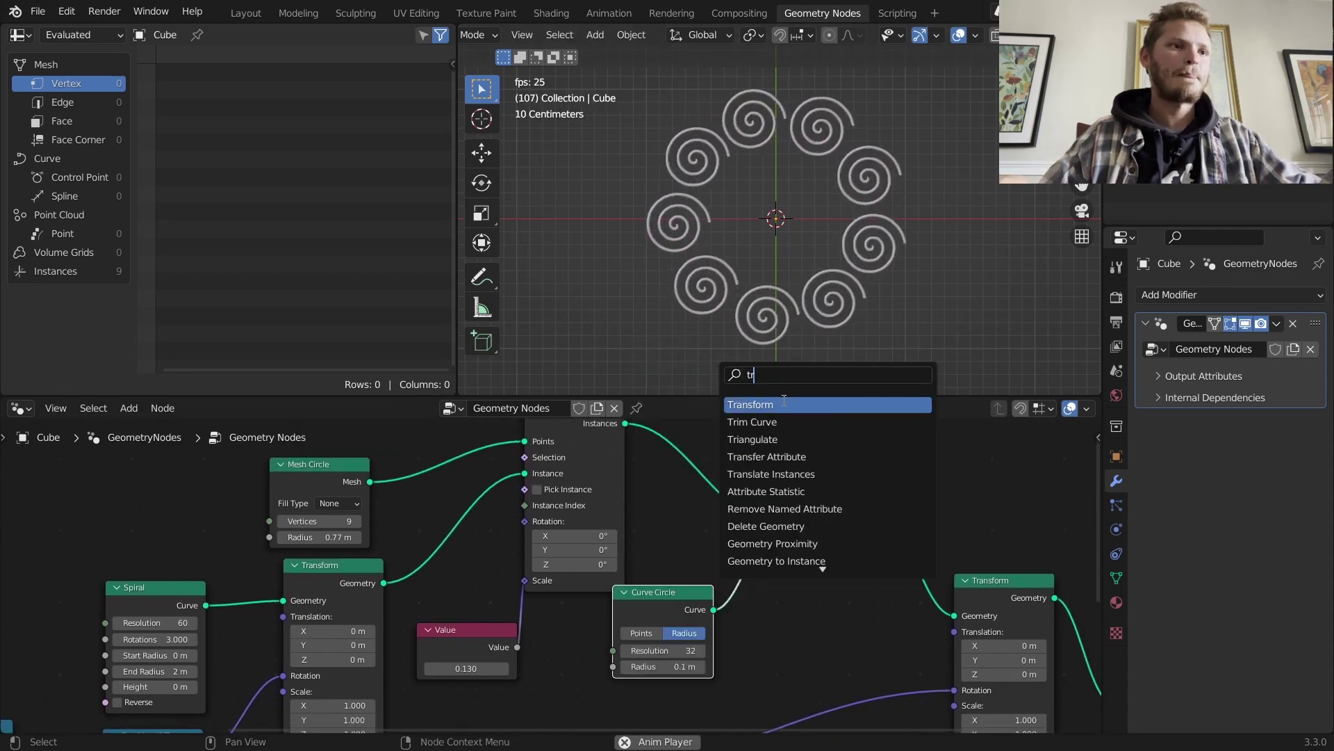
{"action": "key", "text": "Down"}
{"action": "key", "text": "Return"}
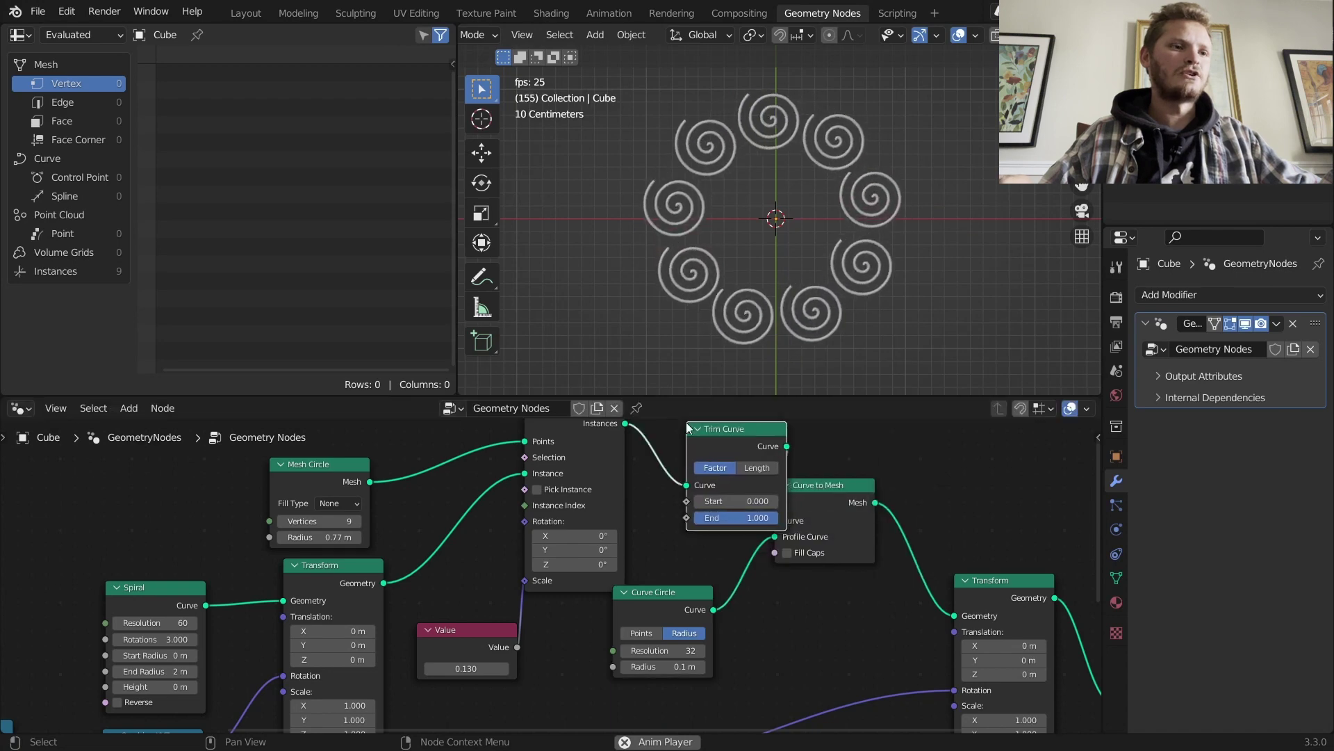
{"action": "left_click", "coordinate": [686, 422]}
{"action": "mouse_move", "coordinate": [757, 510]}
{"action": "left_mouse_down"}
{"action": "mouse_move", "coordinate": [696, 518]}
{"action": "mouse_move", "coordinate": [778, 518]}
{"action": "left_mouse_up"}
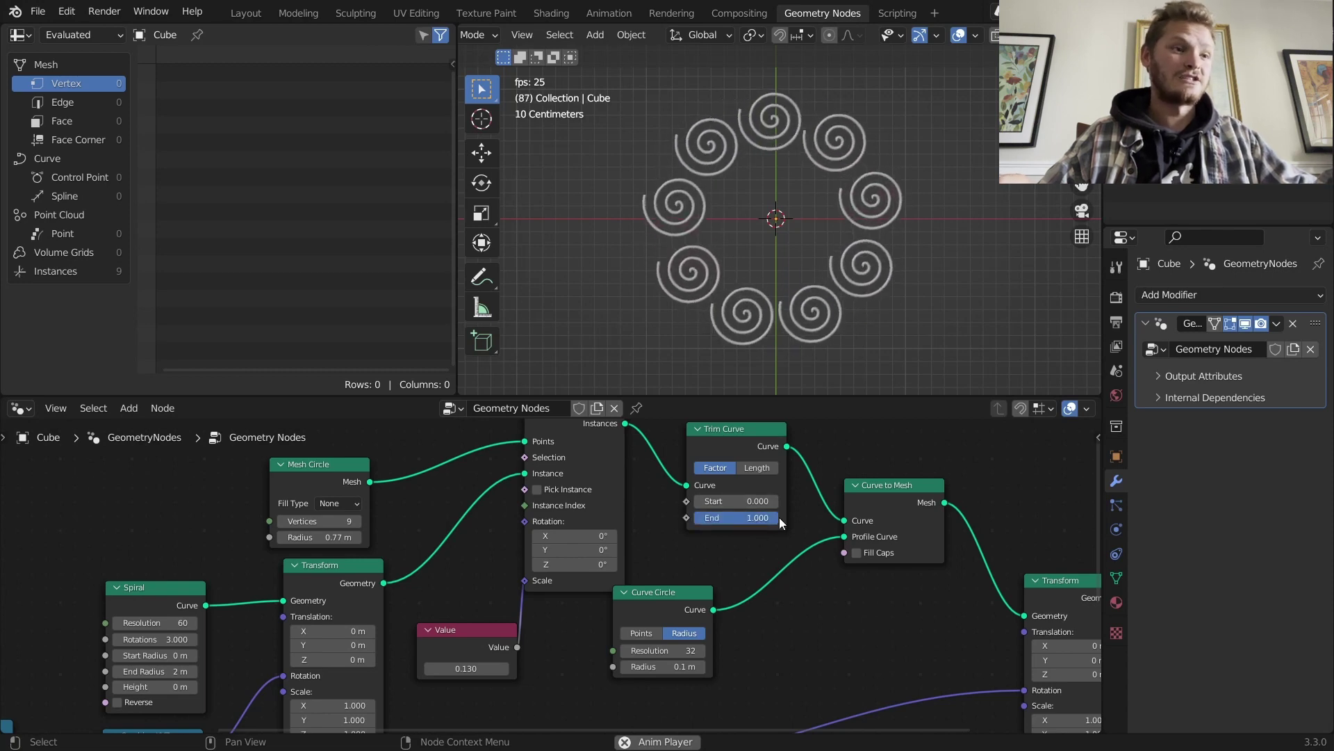
Step: Insert a Realize Instances node between Instance on Points and Trim Curve
{"action": "middle_click_drag", "start_coordinate": [780, 518], "coordinate": [796, 553]}
{"action": "key", "text": "shift+s"}
{"action": "mouse_move", "coordinate": [677, 417]}
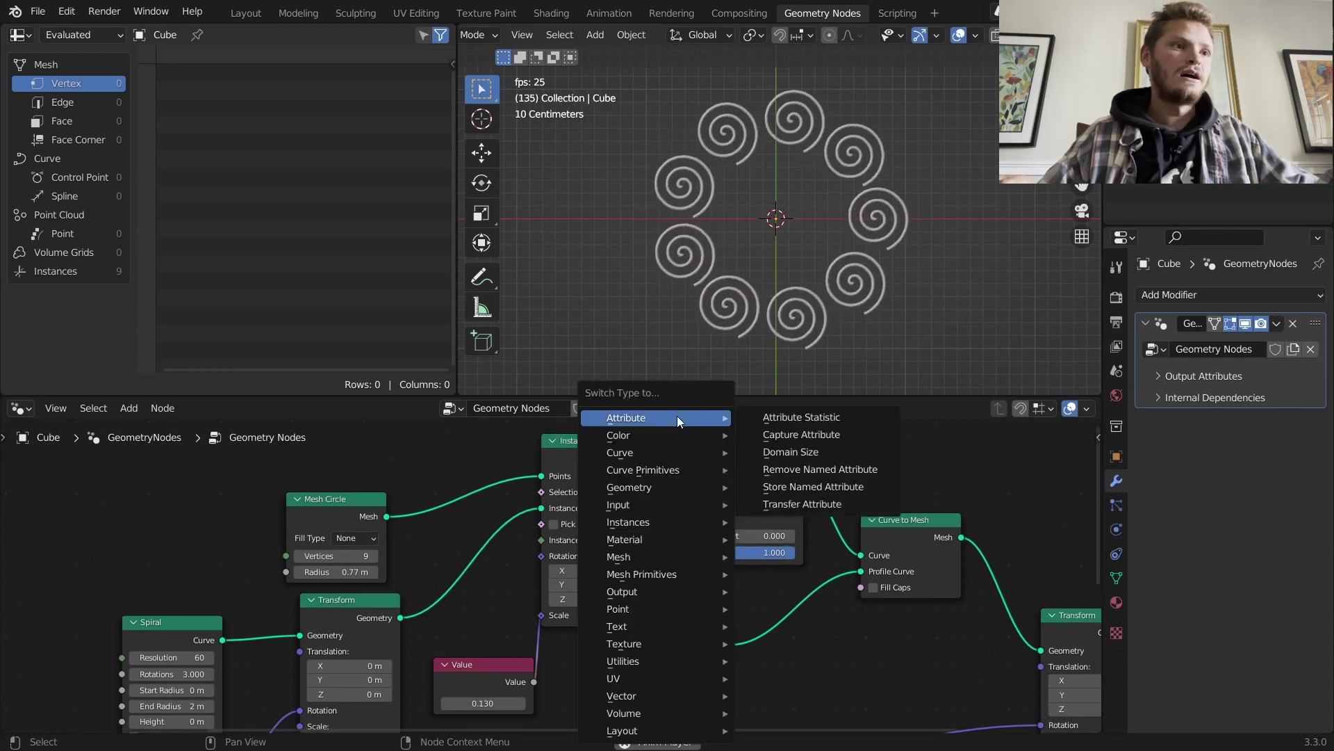
{"action": "key", "text": "Escape"}
{"action": "key", "text": "shift+a"}
{"action": "left_click", "coordinate": [814, 380]}
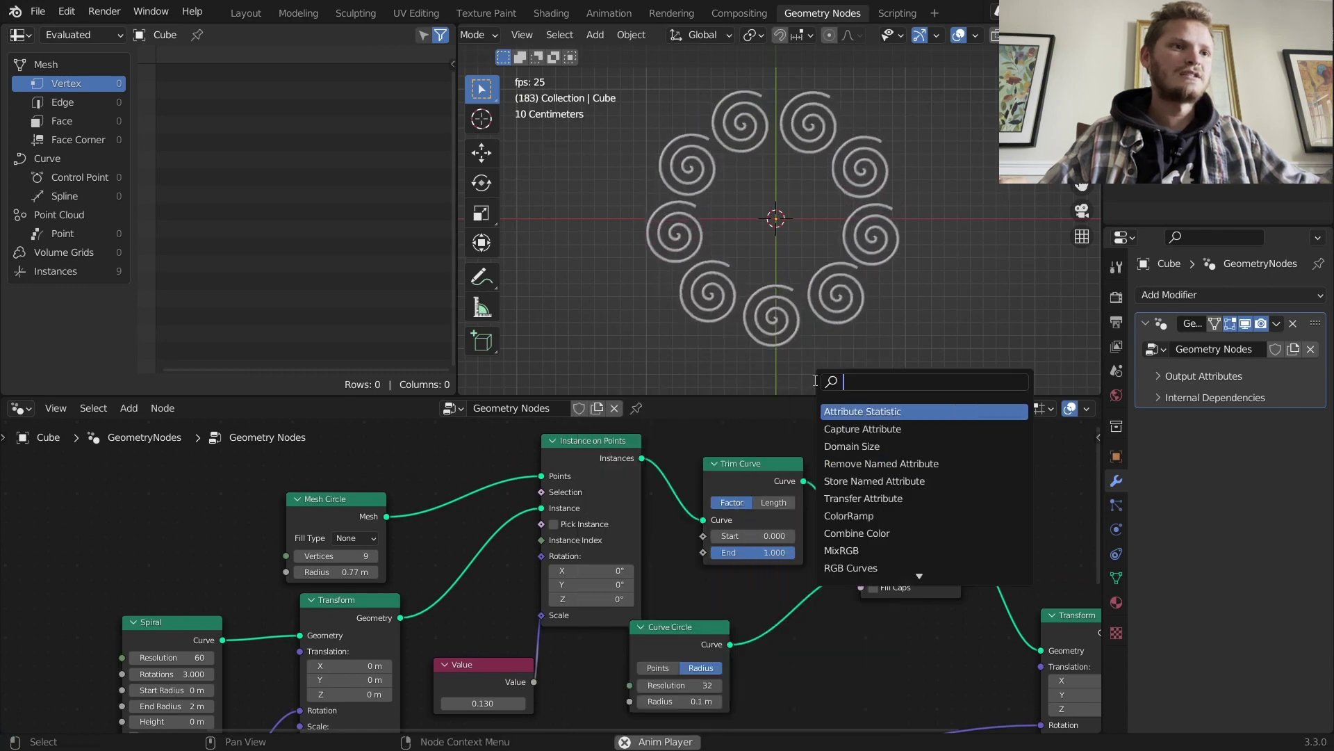
{"action": "type", "text": "rea"}
{"action": "left_click", "coordinate": [855, 407]}
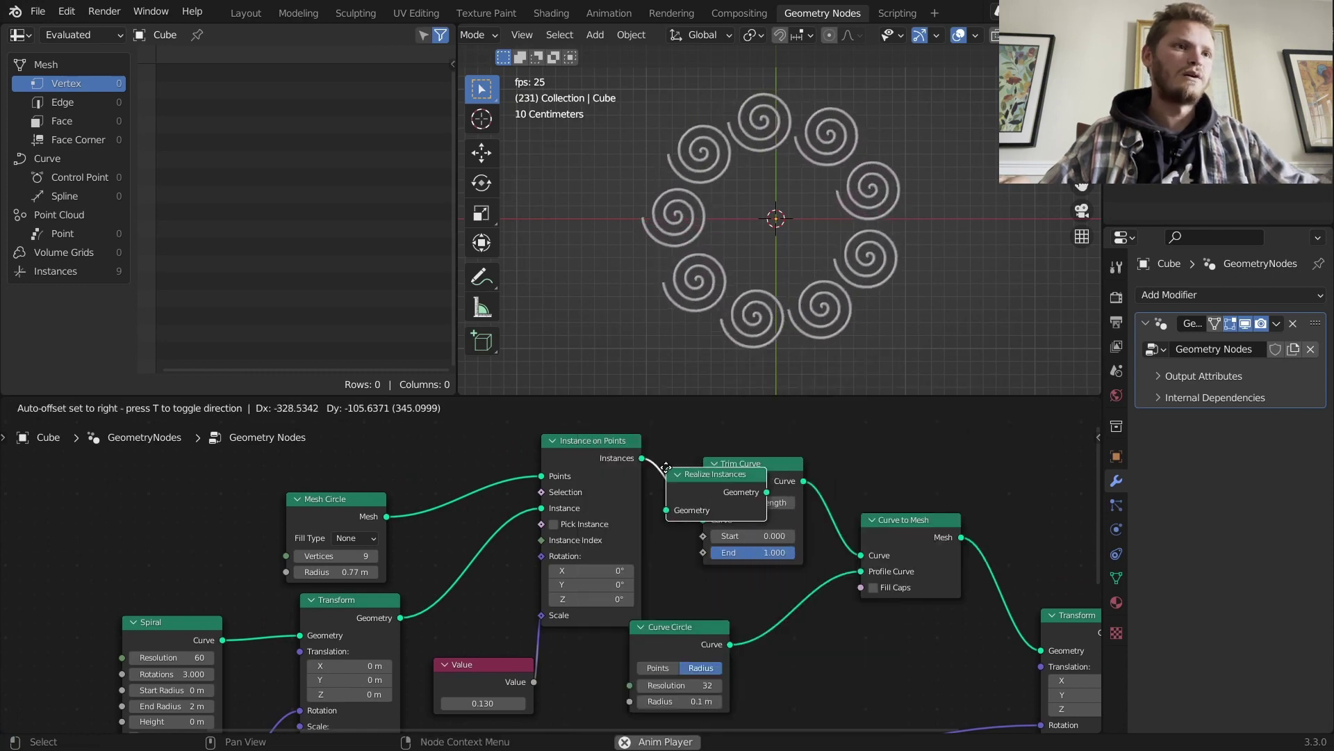
{"action": "left_click", "coordinate": [747, 480]}
Step: Divide the Curve Circle's radius by 4 to make it 0.025 m
{"action": "left_click", "coordinate": [678, 702]}
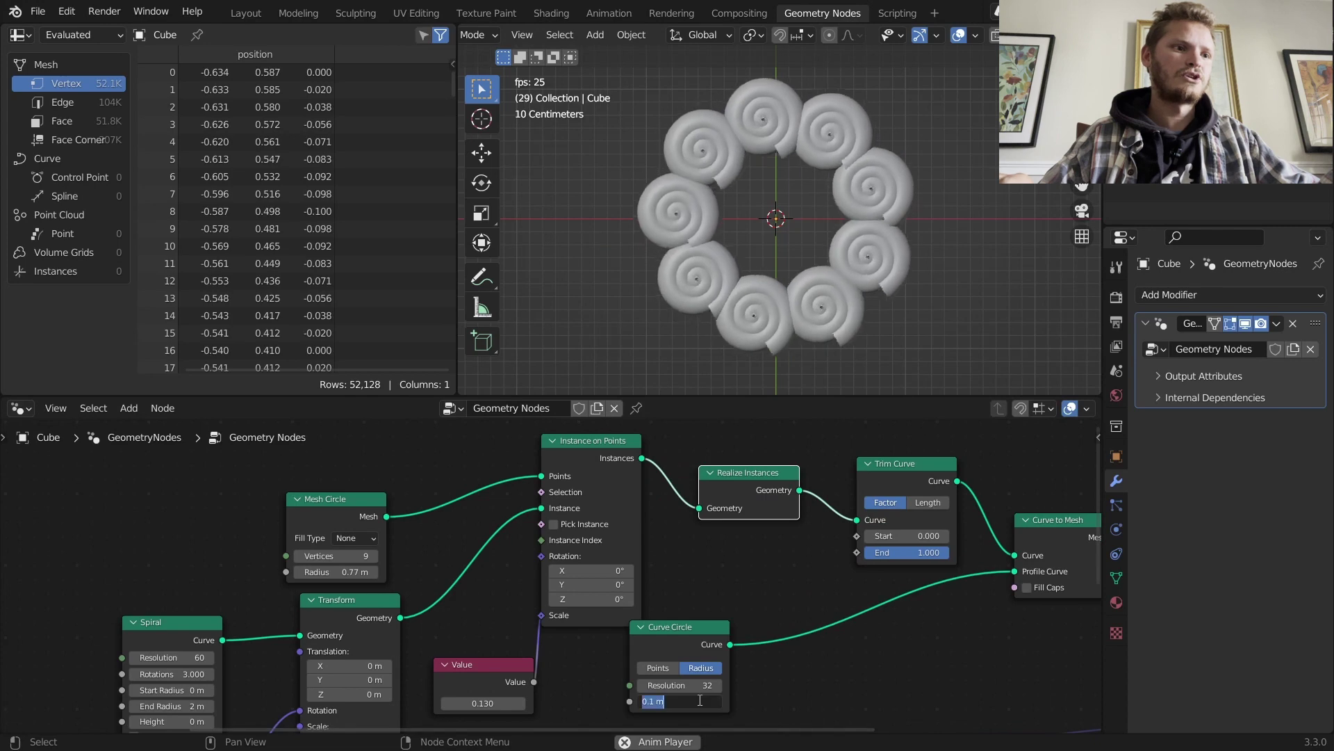
{"action": "type", "text": "/4"}
{"action": "key", "text": "Return"}
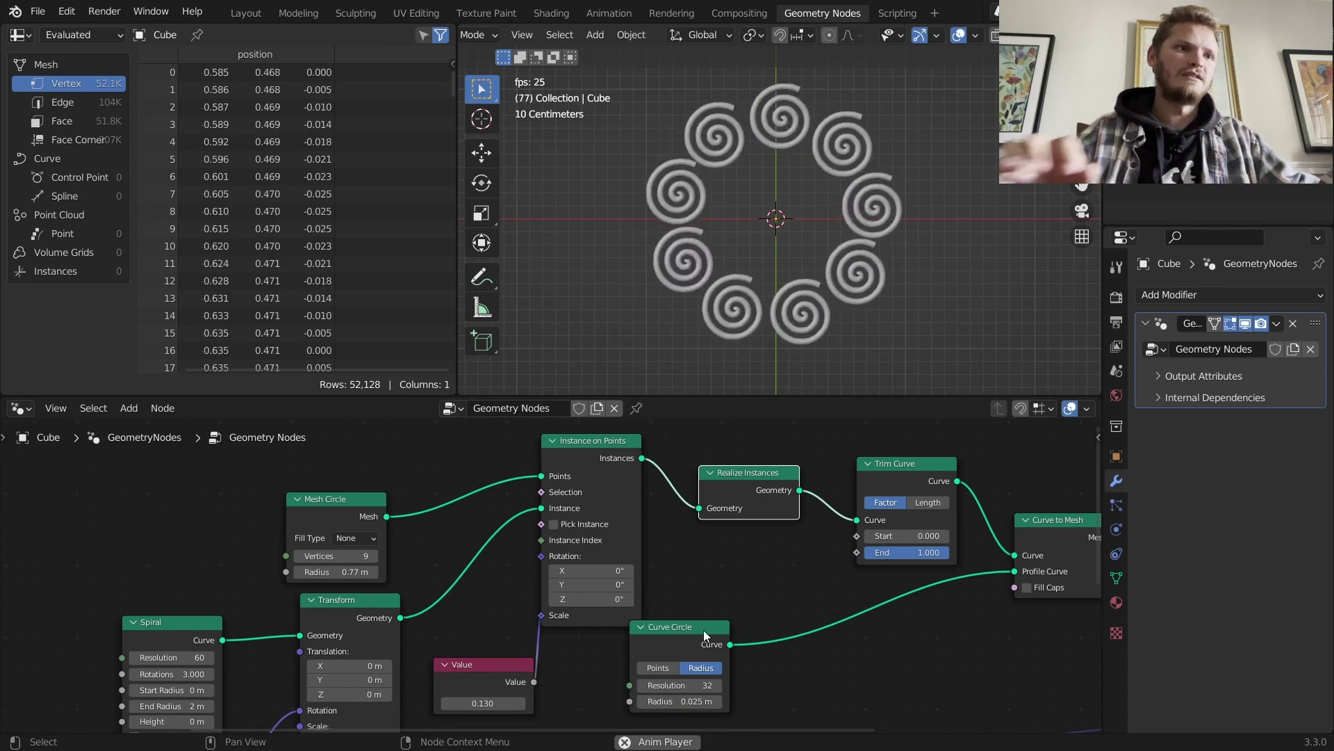
Step: Set the Curve Circle's radius to 0.015 m
{"action": "left_click", "coordinate": [659, 701]}
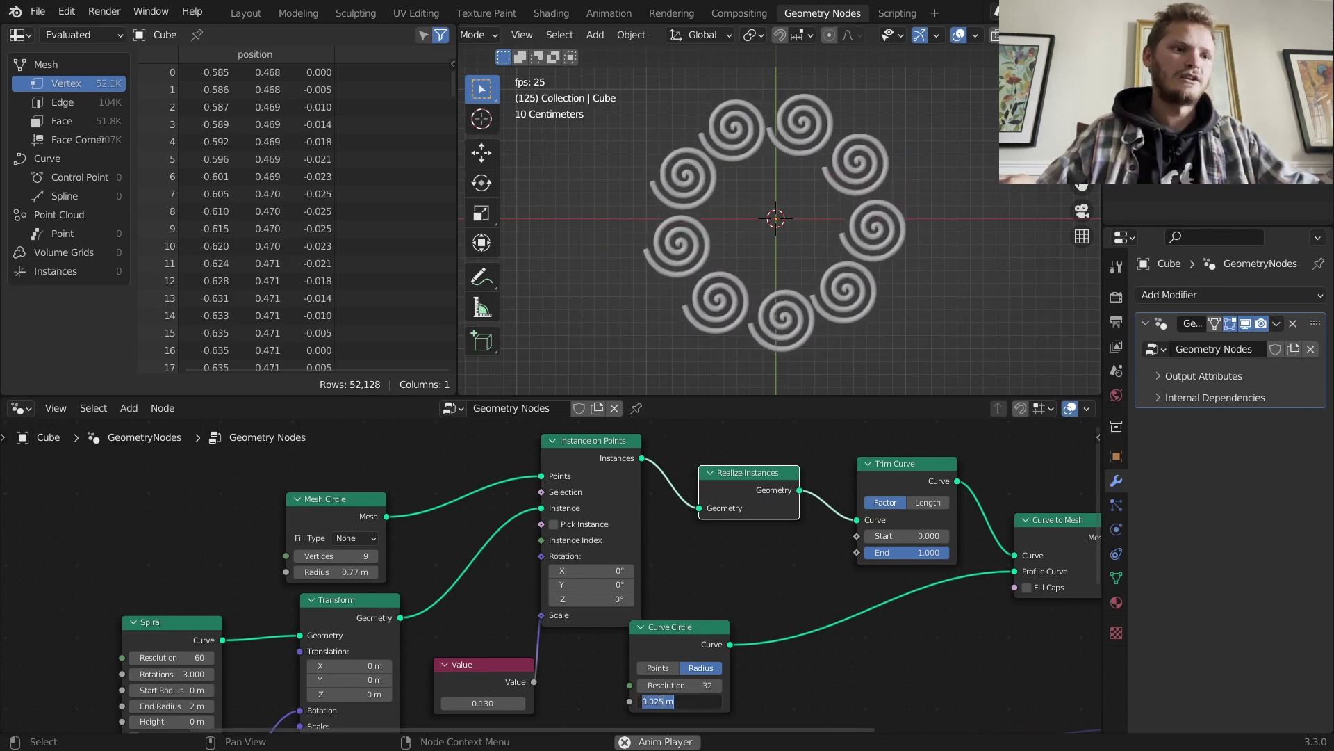
{"action": "left_click", "coordinate": [664, 701]}
{"action": "key", "text": "BackSpace"}
{"action": "type", "text": "1"}
{"action": "key", "text": "Return"}
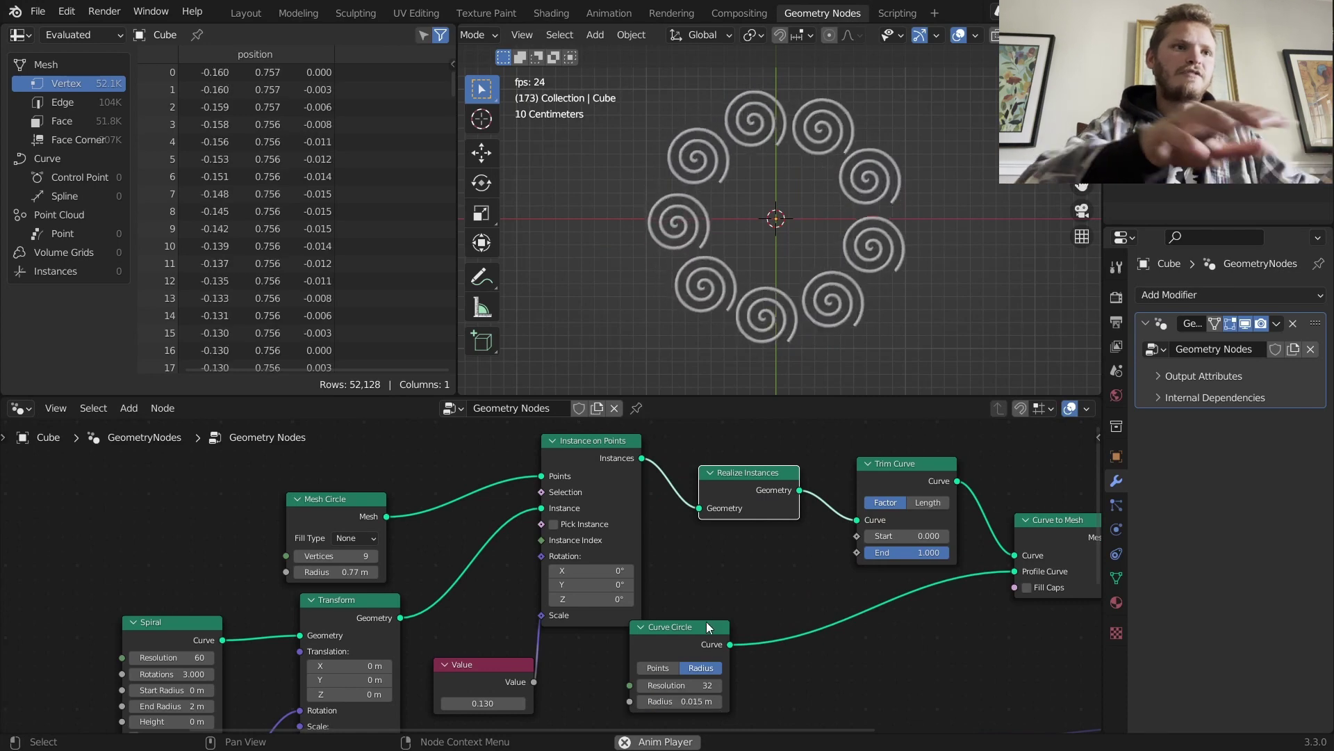
Step: Stop the animation and try out the Trim Curve's End factor, returning it to 1.000
{"action": "key", "text": "space"}
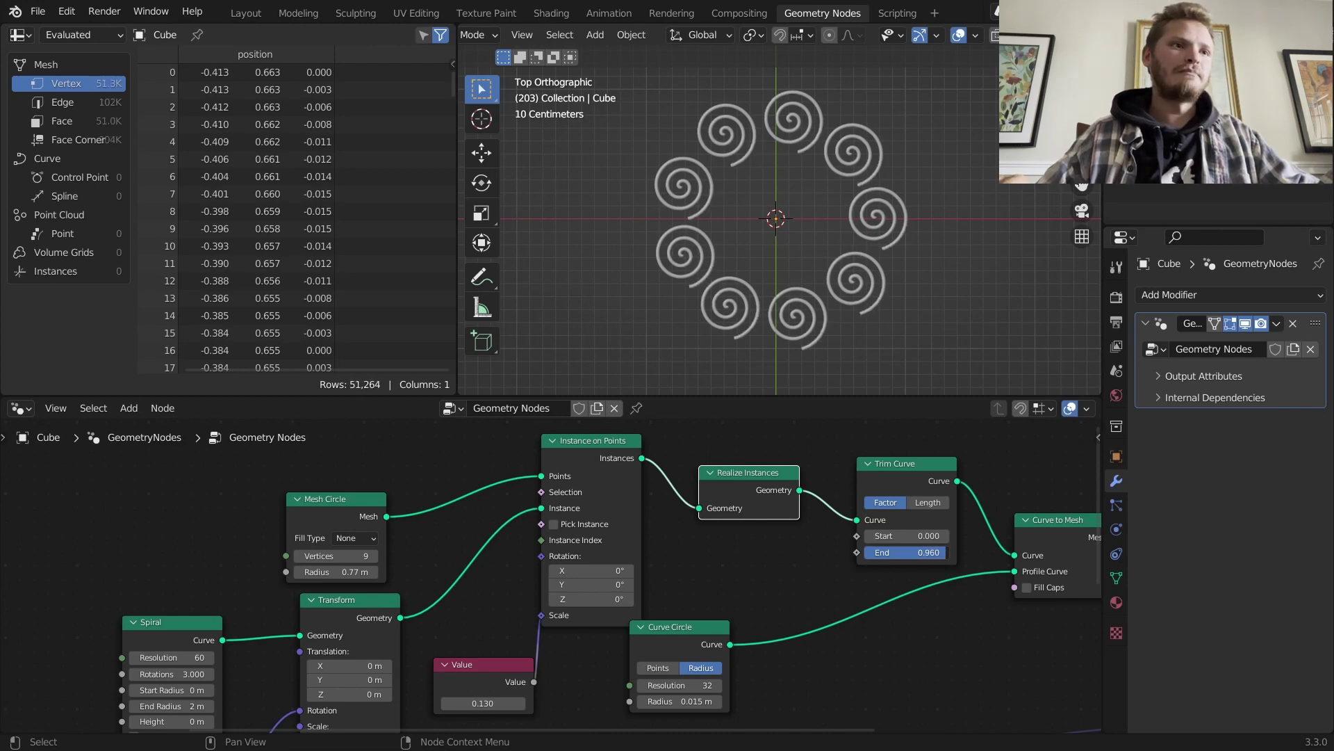
{"action": "mouse_move", "coordinate": [923, 552]}
{"action": "left_mouse_down"}
{"action": "mouse_move", "coordinate": [886, 552]}
{"action": "mouse_move", "coordinate": [906, 551]}
{"action": "left_mouse_up"}
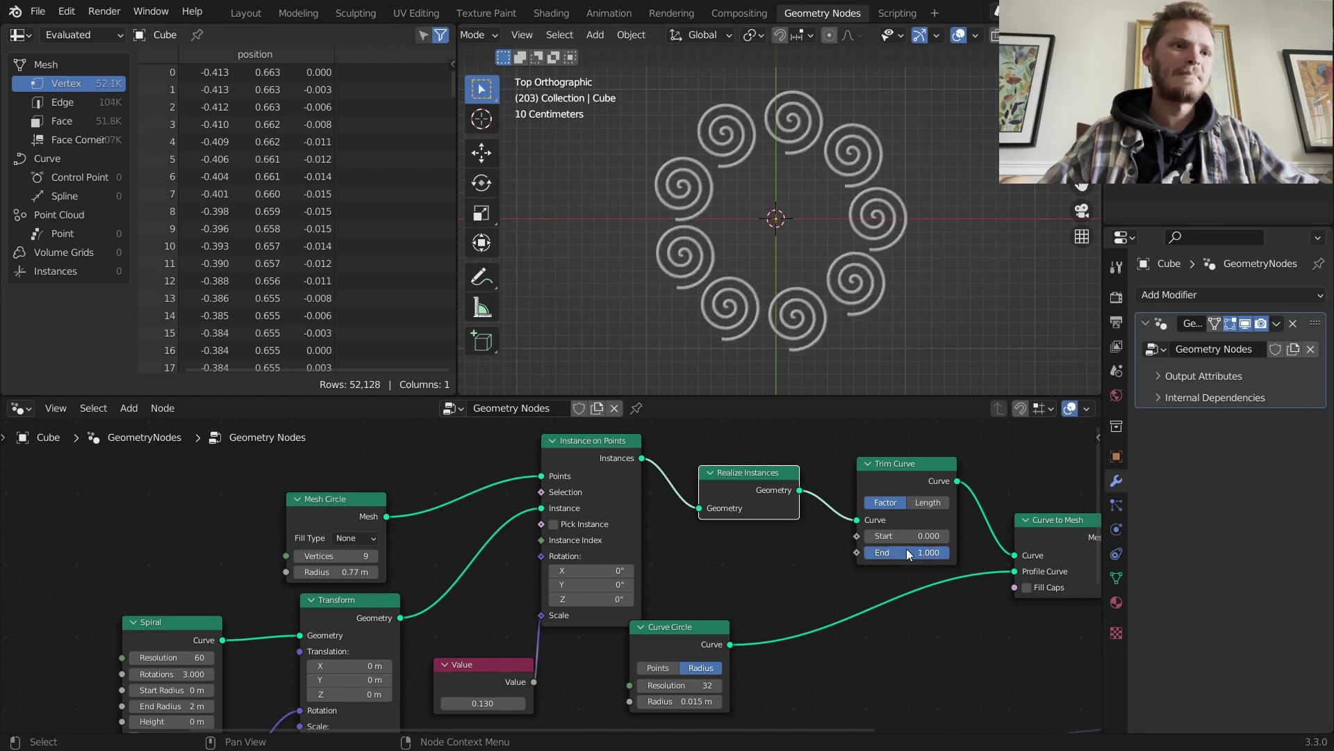
Step: Add a Sine math node connected to the End input of Trim Curve and place it below that node
{"action": "scroll", "coordinate": [861, 548], "scroll_direction": "down", "scroll_amount": 3}
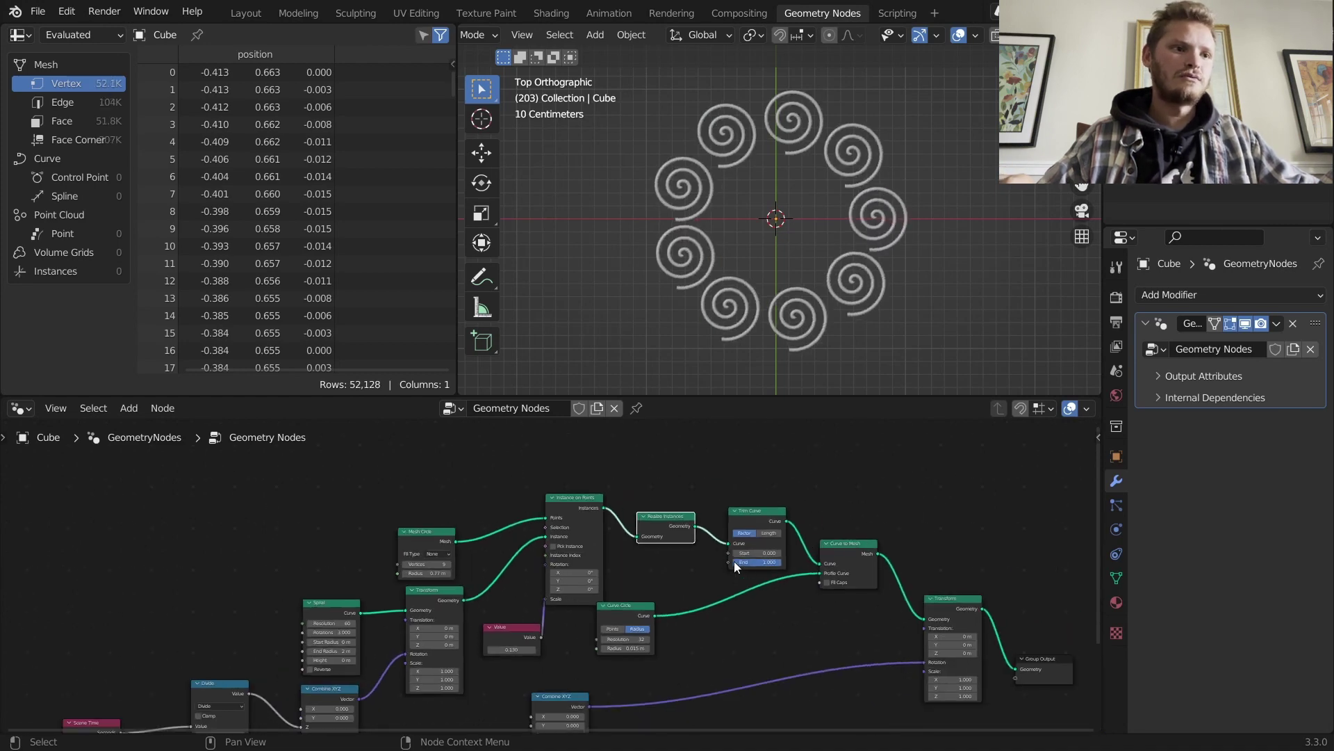
{"action": "left_click_drag", "start_coordinate": [730, 560], "coordinate": [715, 569]}
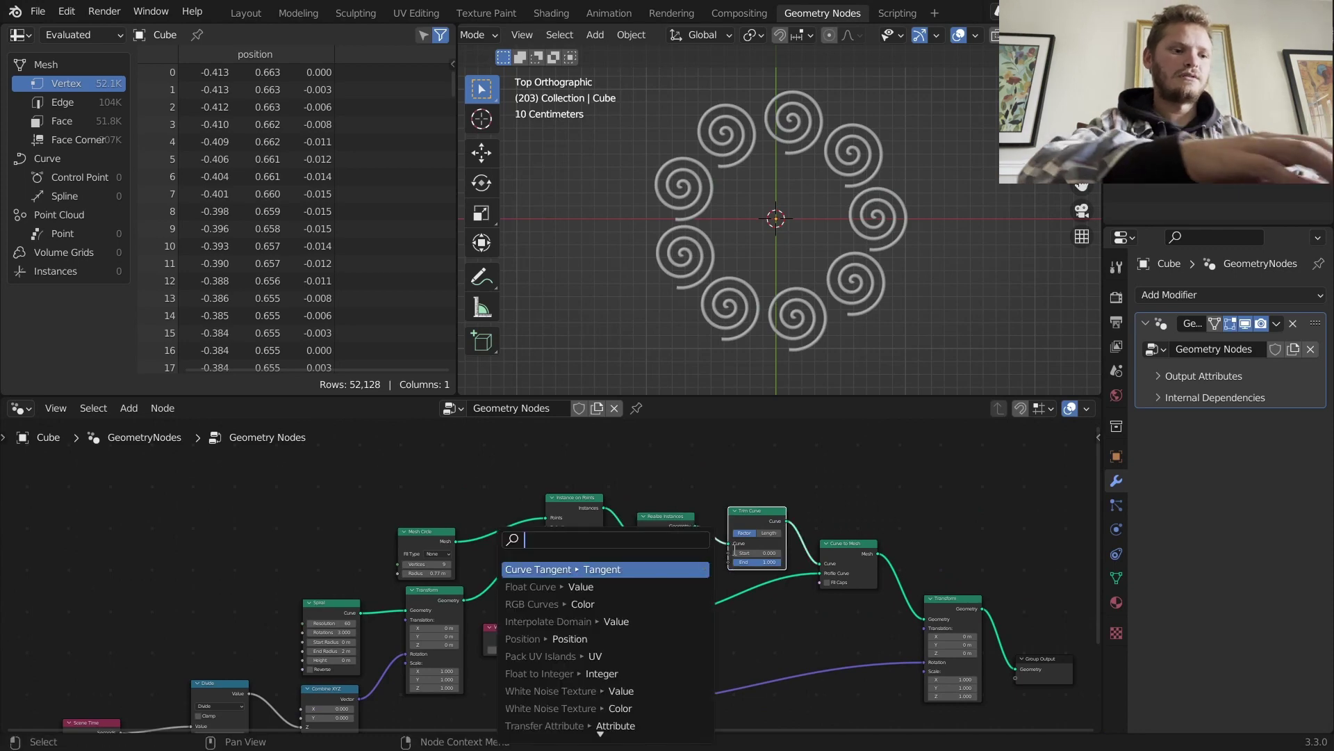
{"action": "type", "text": "math"}
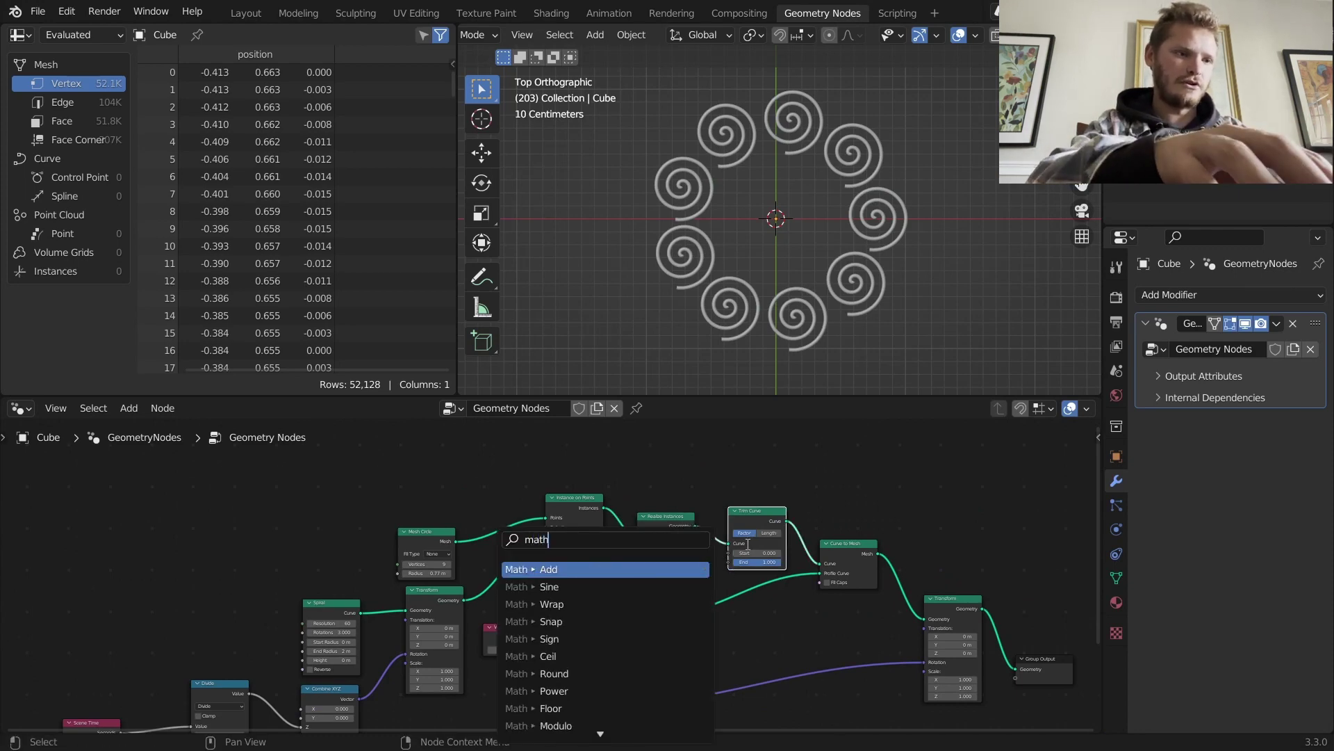
{"action": "key", "text": "Down"}
{"action": "key", "text": "Return"}
{"action": "left_click", "coordinate": [668, 659]}
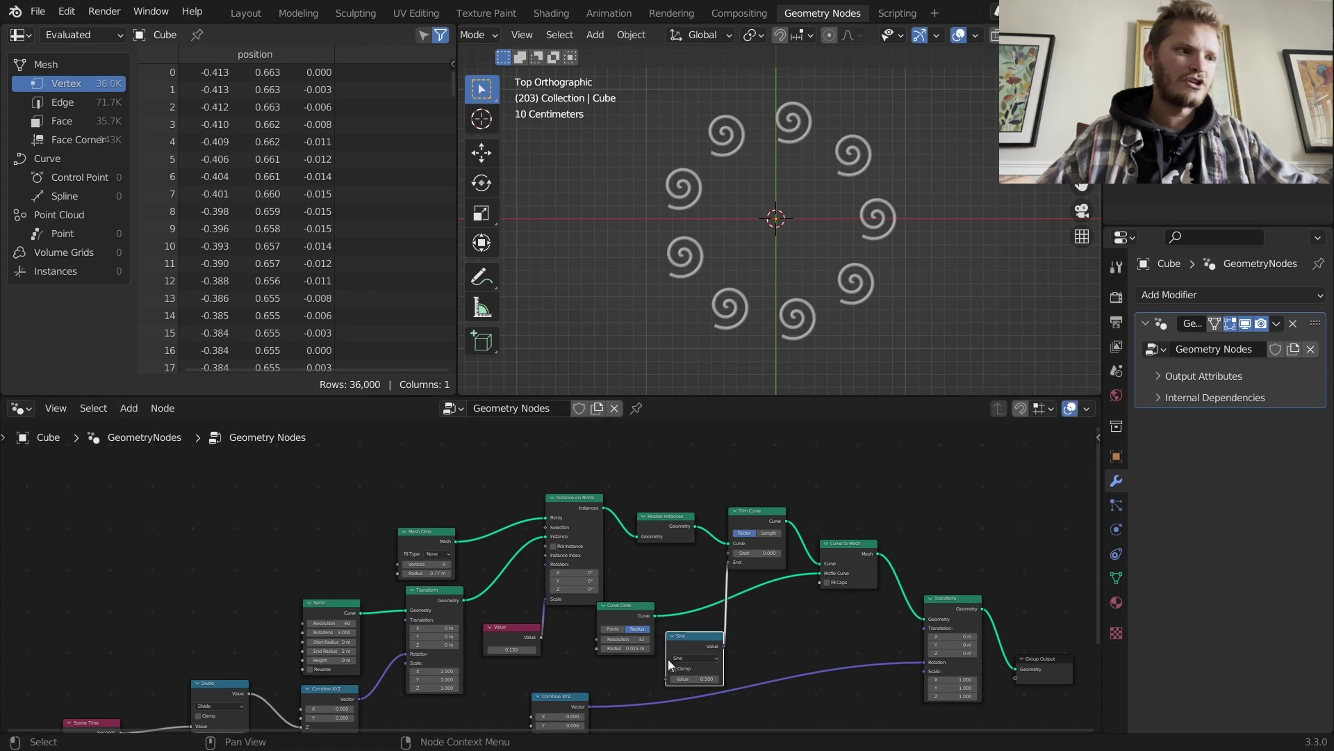
Step: Link Scene Time's Seconds to the Sine node's Value and play the animation briefly to check the trimming
{"action": "middle_click_drag", "start_coordinate": [525, 679], "coordinate": [528, 590]}
{"action": "scroll", "coordinate": [528, 590], "scroll_direction": "up", "scroll_amount": 5}
{"action": "middle_click_drag", "start_coordinate": [19, 665], "coordinate": [159, 620]}
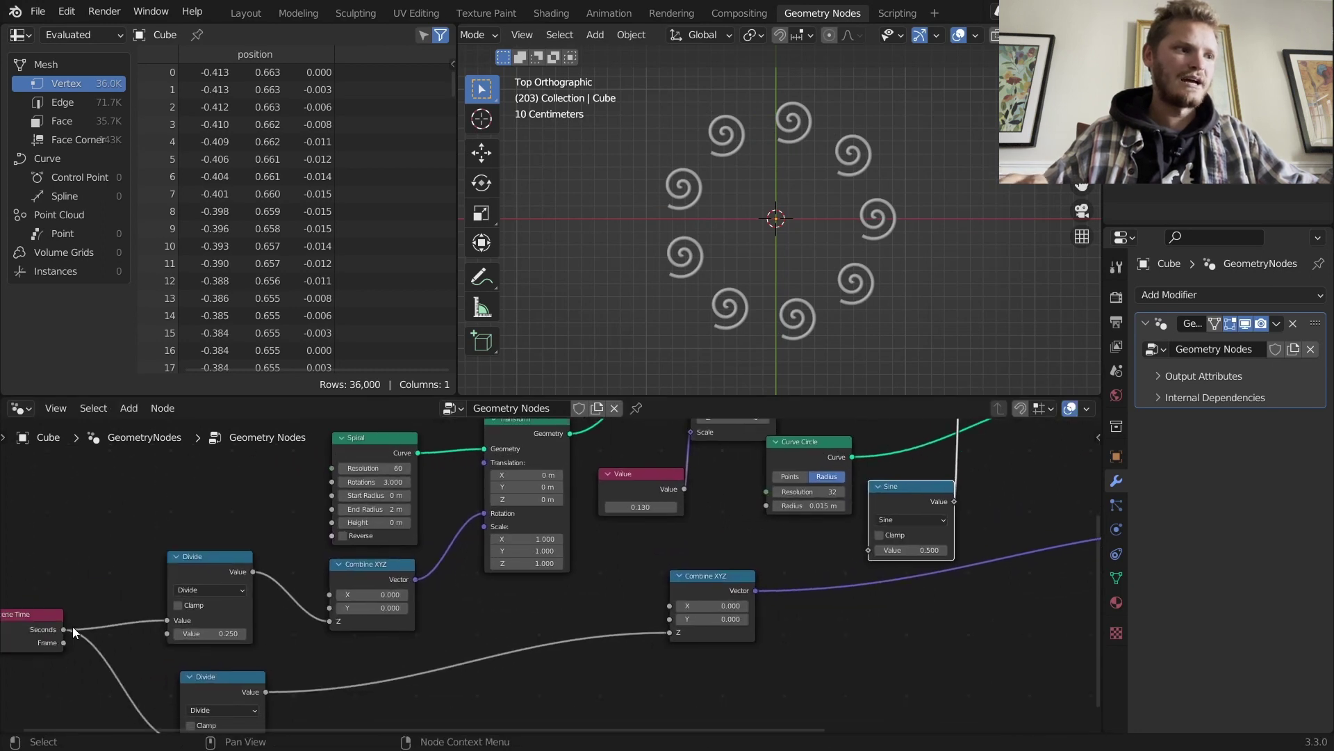
{"action": "left_click_drag", "start_coordinate": [64, 627], "coordinate": [866, 550]}
{"action": "key", "text": "space"}
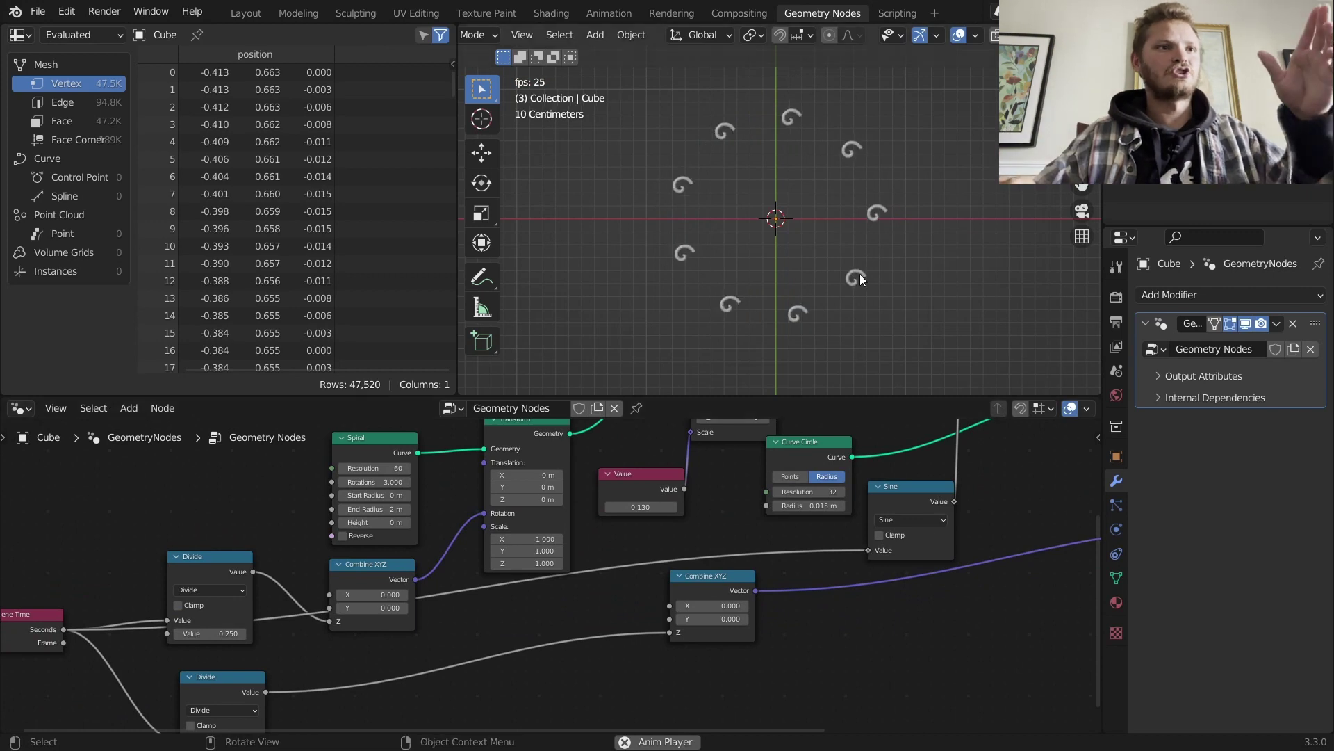
{"action": "key", "text": "space"}
Step: Insert a Map Range node between Sine and the Trim Curve's End, and set its From Min to -1
{"action": "left_click_drag", "start_coordinate": [916, 486], "coordinate": [784, 526]}
{"action": "key", "text": "shift+a"}
{"action": "left_click", "coordinate": [766, 377]}
{"action": "type", "text": "rang"}
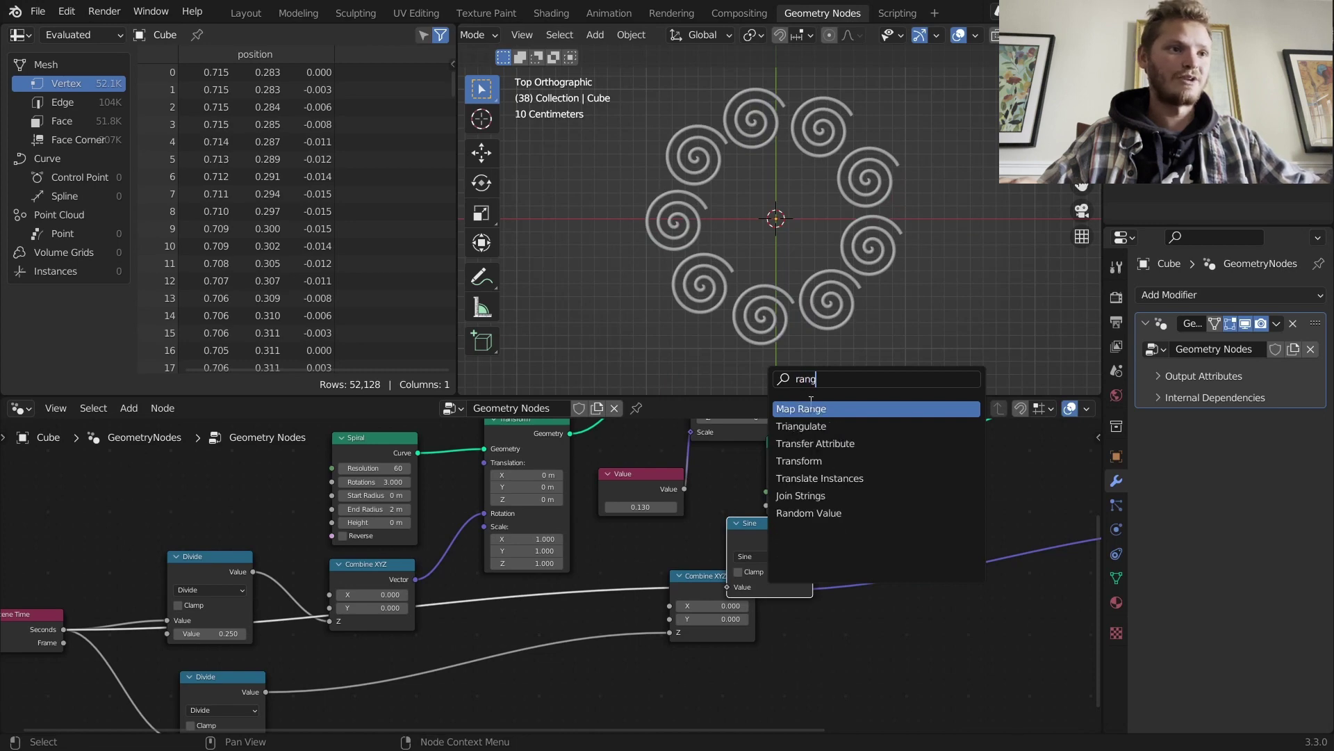
{"action": "key", "text": "Return"}
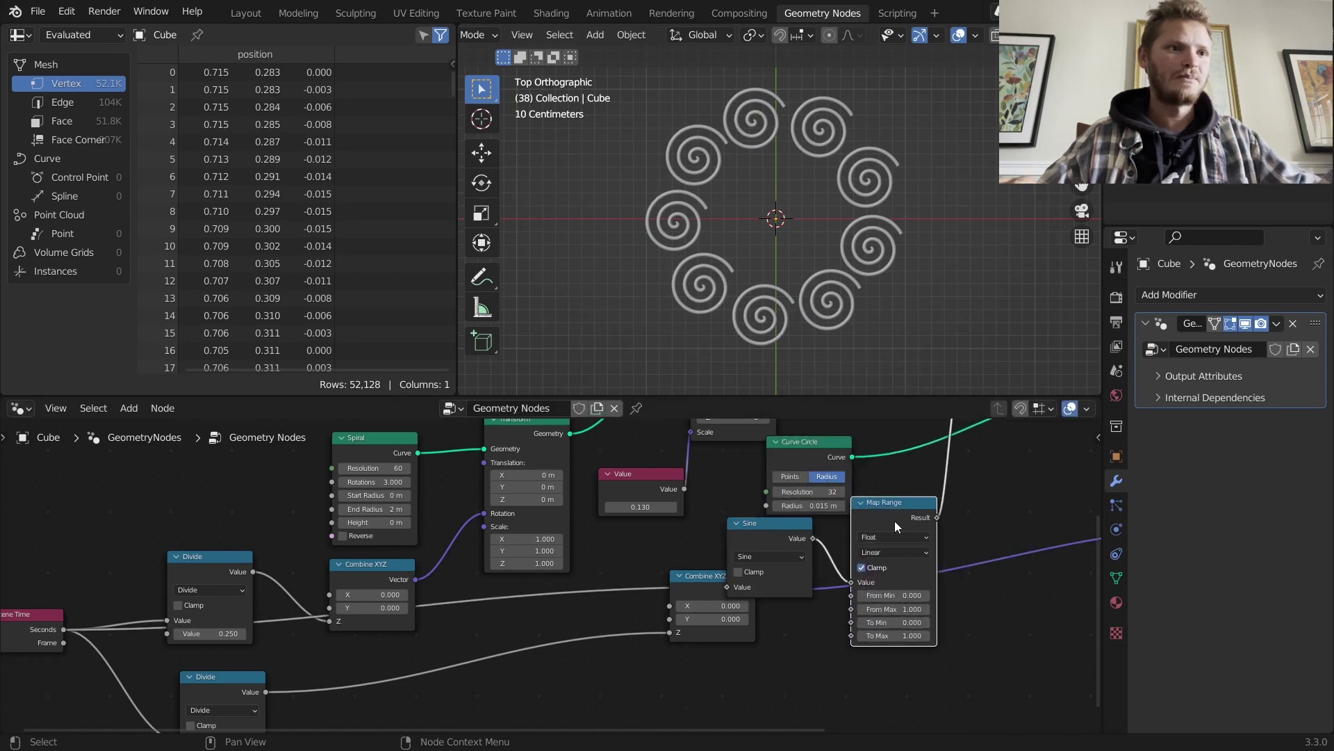
{"action": "left_click", "coordinate": [895, 520]}
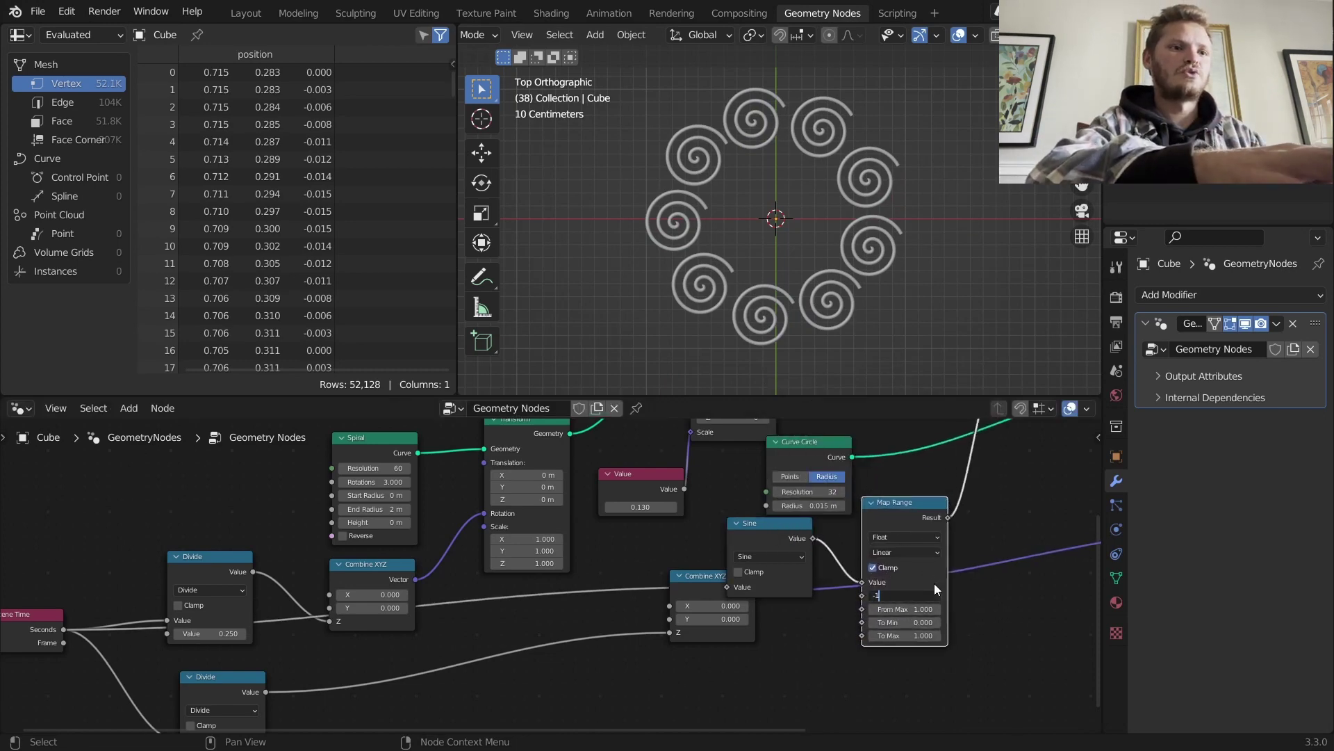
Step: Play the animation to view how the remapped sine trims the spirals
{"action": "middle_click_drag", "start_coordinate": [952, 472], "coordinate": [910, 532]}
{"action": "key", "text": "space"}
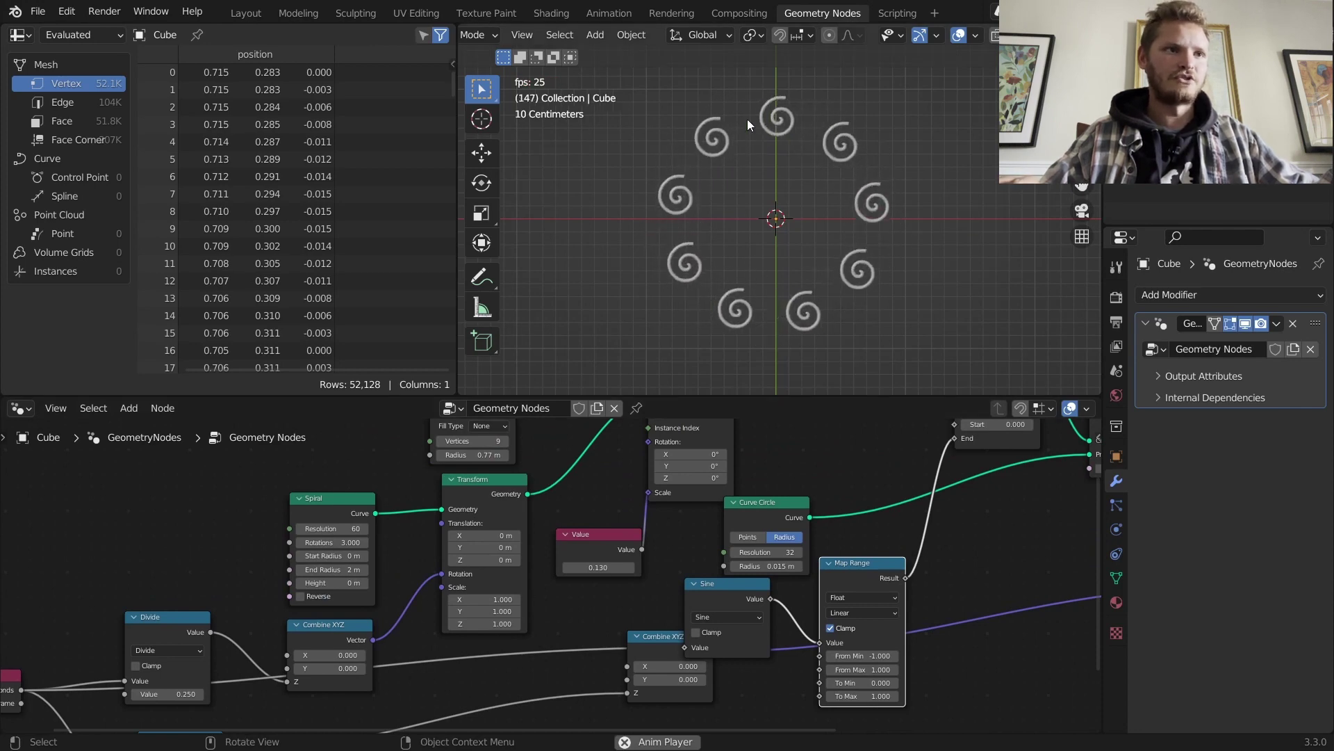
{"action": "middle_click_drag", "start_coordinate": [736, 582], "coordinate": [773, 565]}
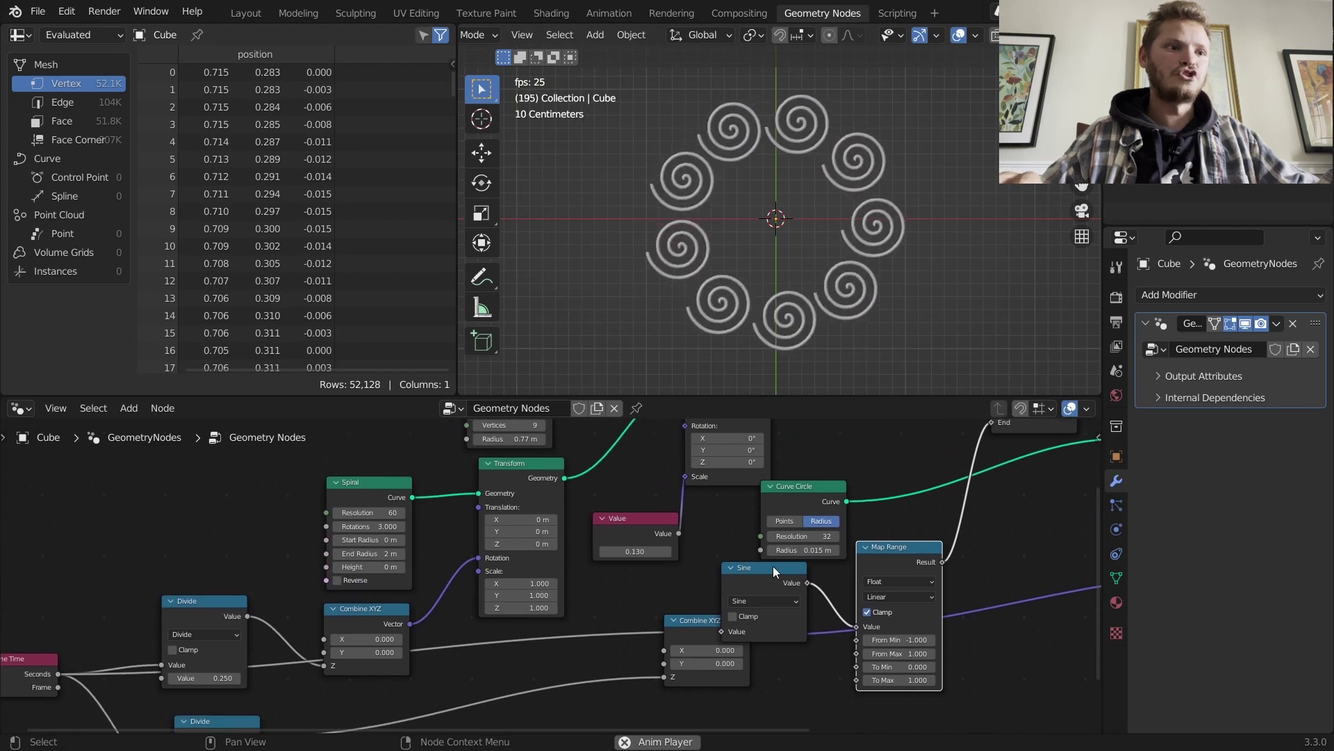
Step: Duplicate the Sine node onto the link between Scene Time's Seconds and Sine, and set the copy's operation to Add
{"action": "left_click_drag", "start_coordinate": [772, 572], "coordinate": [712, 576]}
{"action": "key", "text": "shift+d"}
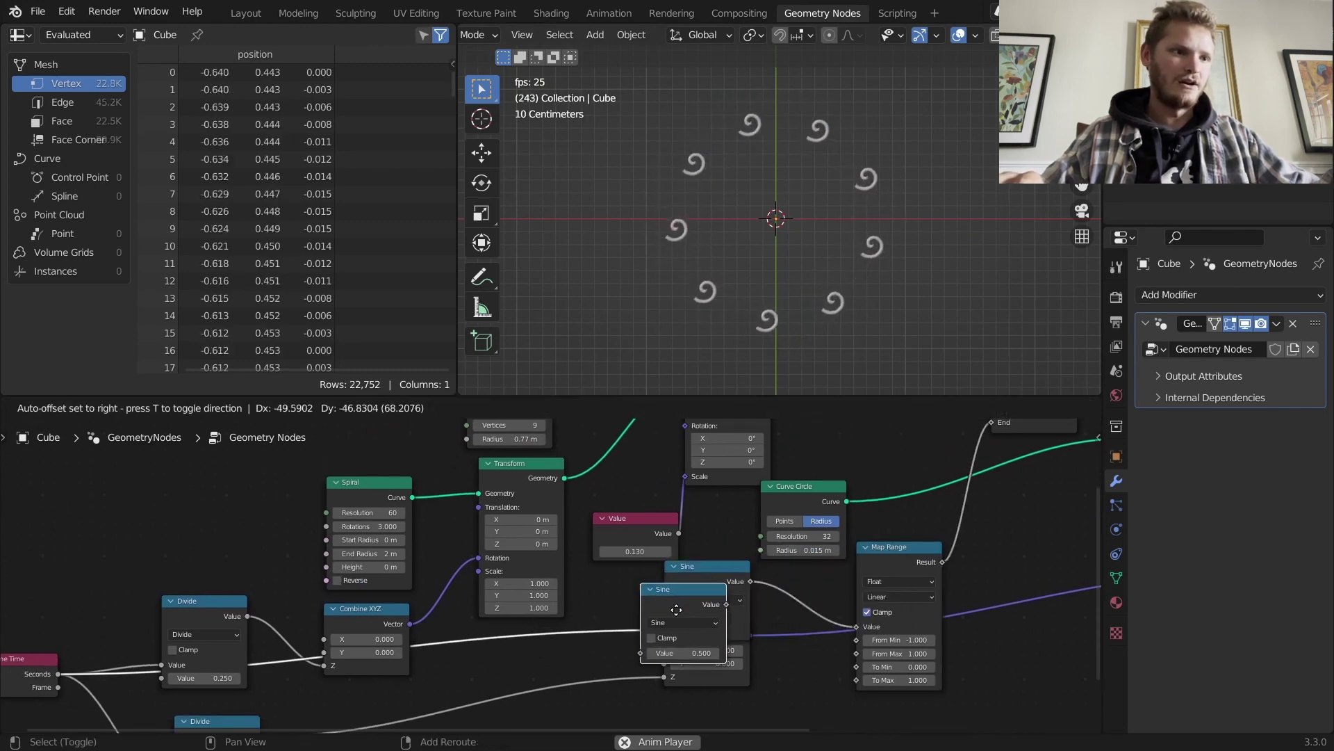
{"action": "left_click", "coordinate": [639, 610]}
{"action": "left_click", "coordinate": [605, 630]}
{"action": "left_click", "coordinate": [613, 472]}
Step: Add an Index node linked to the Add node's second Value, and watch the offset trimming before stopping playback
{"action": "middle_click_drag", "start_coordinate": [634, 618], "coordinate": [833, 503]}
{"action": "key", "text": "shift+a"}
{"action": "left_click", "coordinate": [682, 378]}
{"action": "type", "text": "in"}
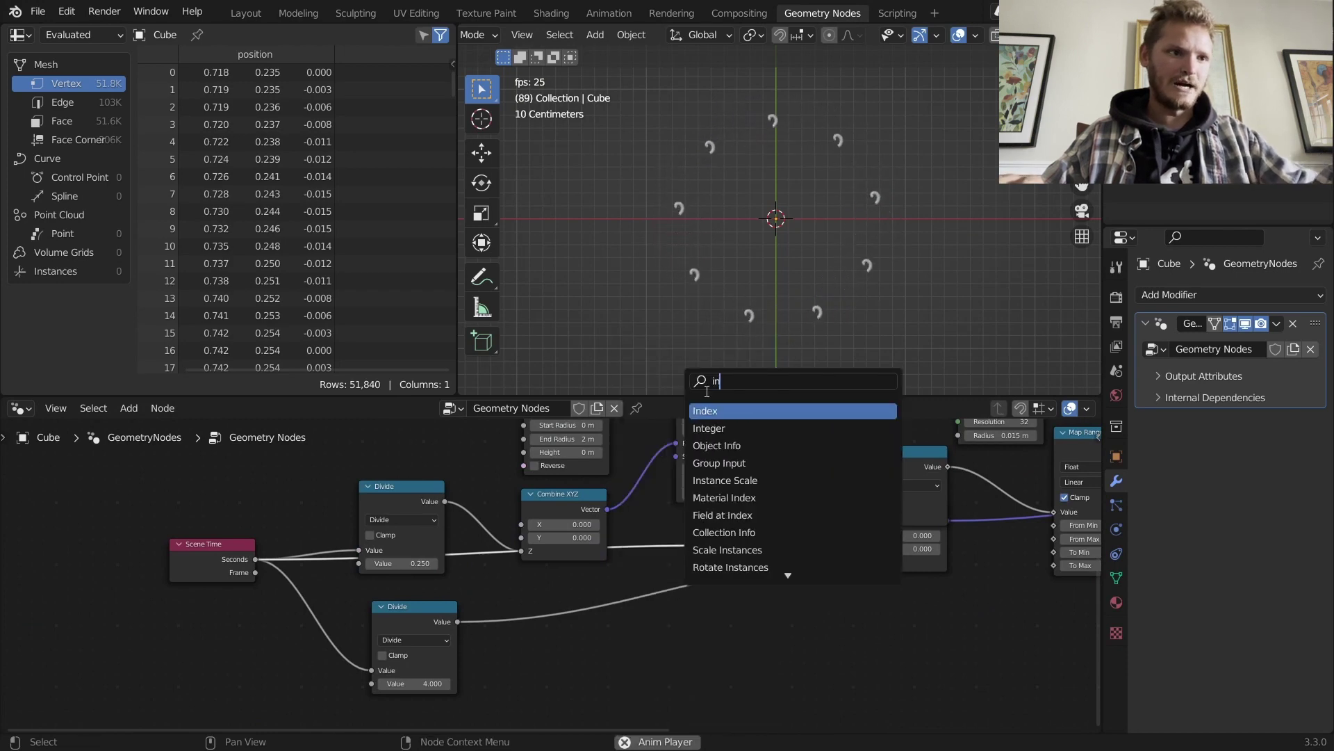
{"action": "left_click", "coordinate": [716, 410]}
{"action": "left_click", "coordinate": [636, 656]}
{"action": "left_click_drag", "start_coordinate": [679, 664], "coordinate": [756, 545]}
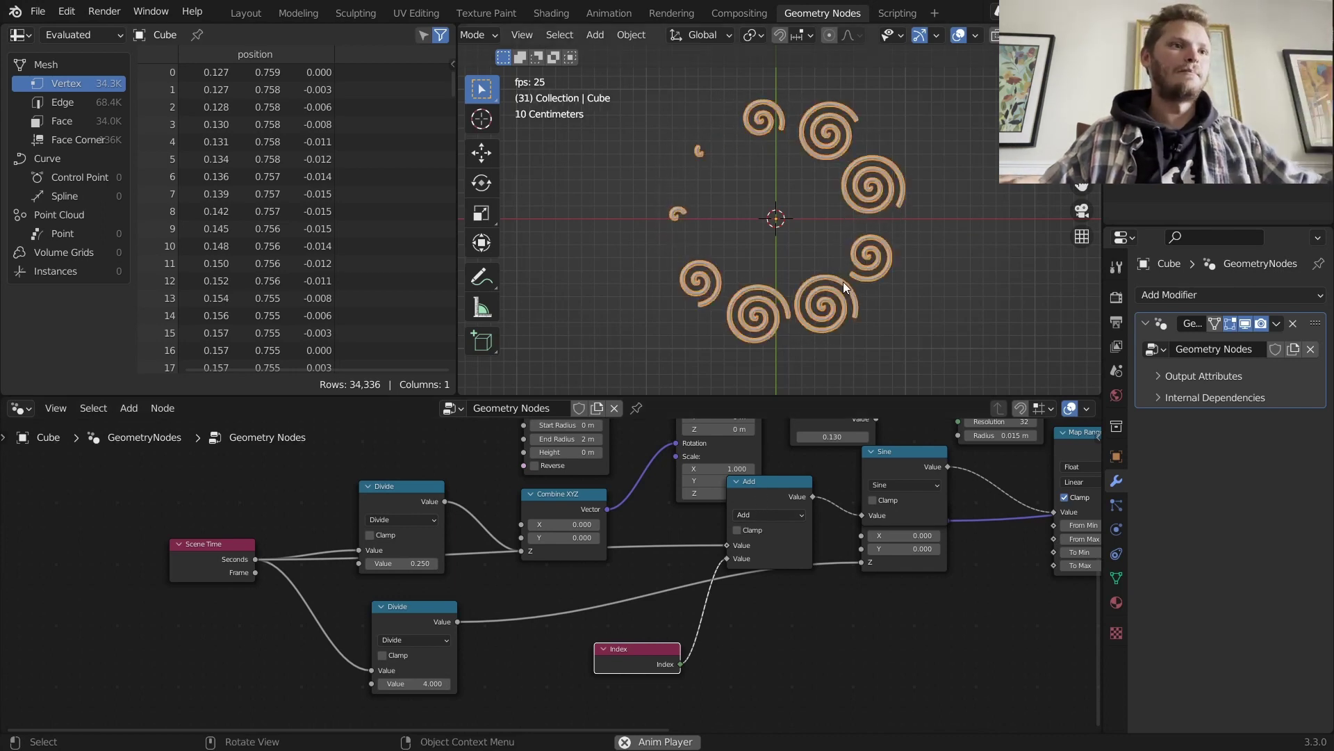
{"action": "left_click", "coordinate": [934, 289]}
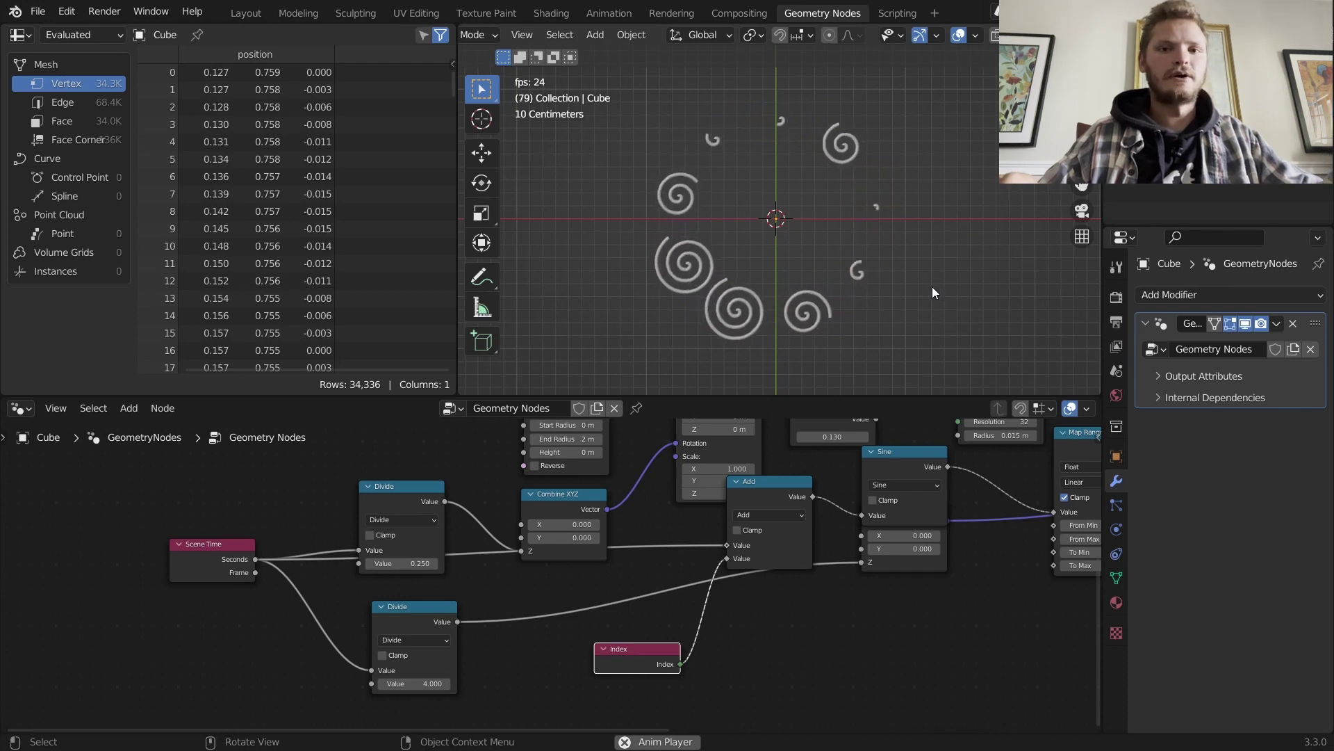
{"action": "key", "text": "space"}
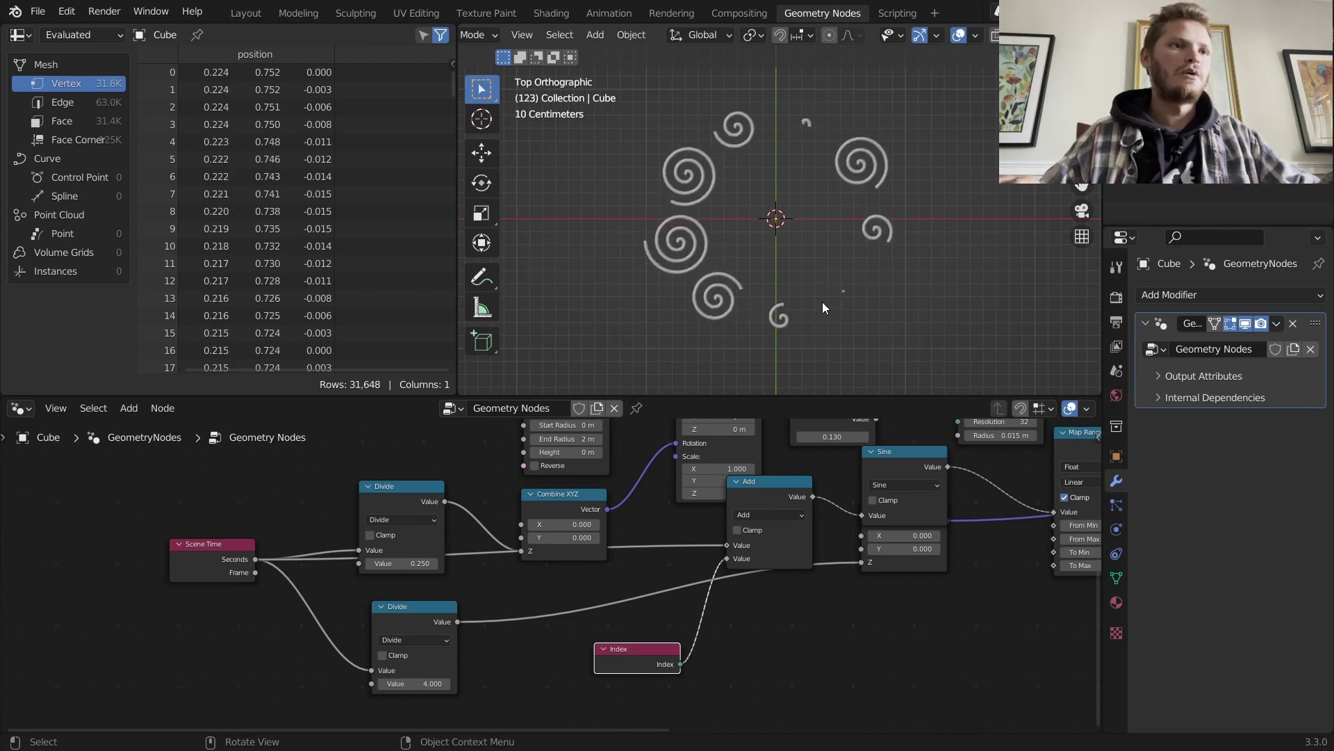
Step: Duplicate the spiral ring in place, scale the copy down to fit inside the original, and rotate it slightly
{"action": "left_click", "coordinate": [772, 314]}
{"action": "key", "text": "shift+d"}
{"action": "key", "text": "Escape"}
{"action": "key", "text": "s"}
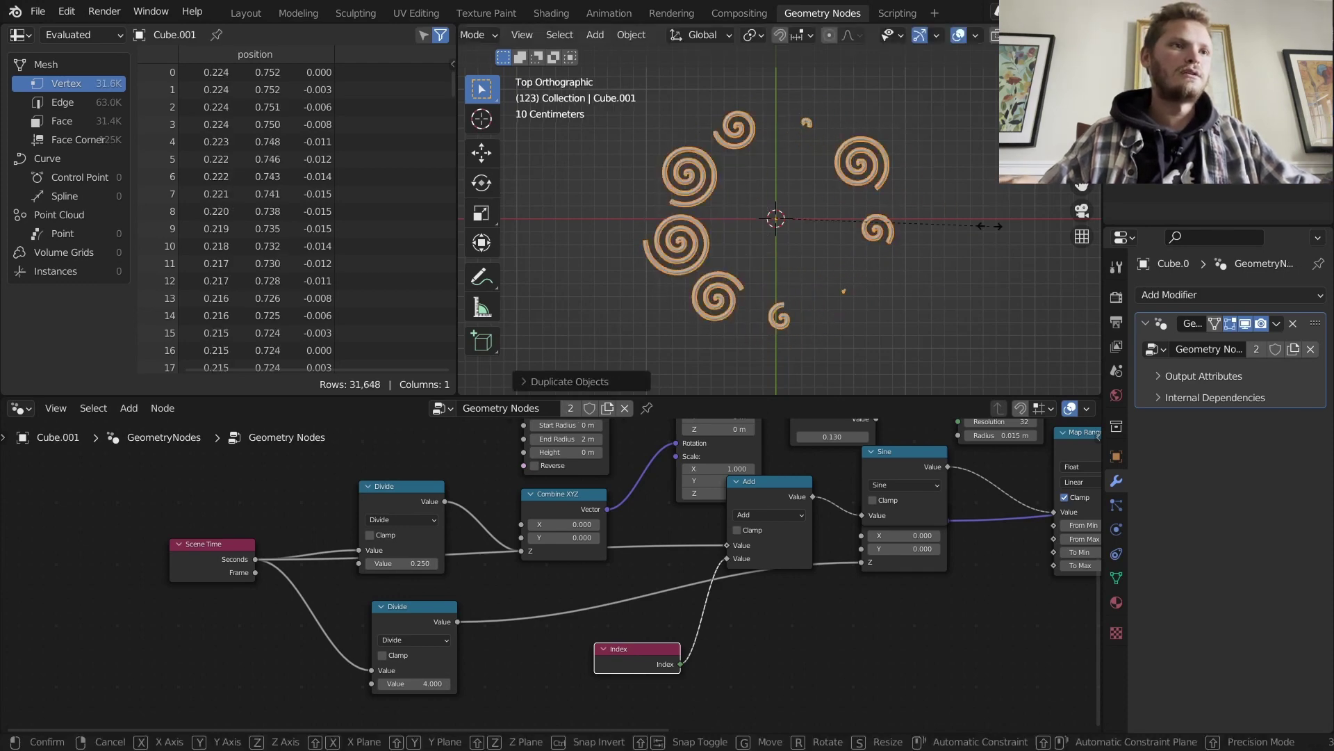
{"action": "left_click", "coordinate": [901, 237]}
{"action": "key", "text": "r"}
{"action": "left_click", "coordinate": [900, 156]}
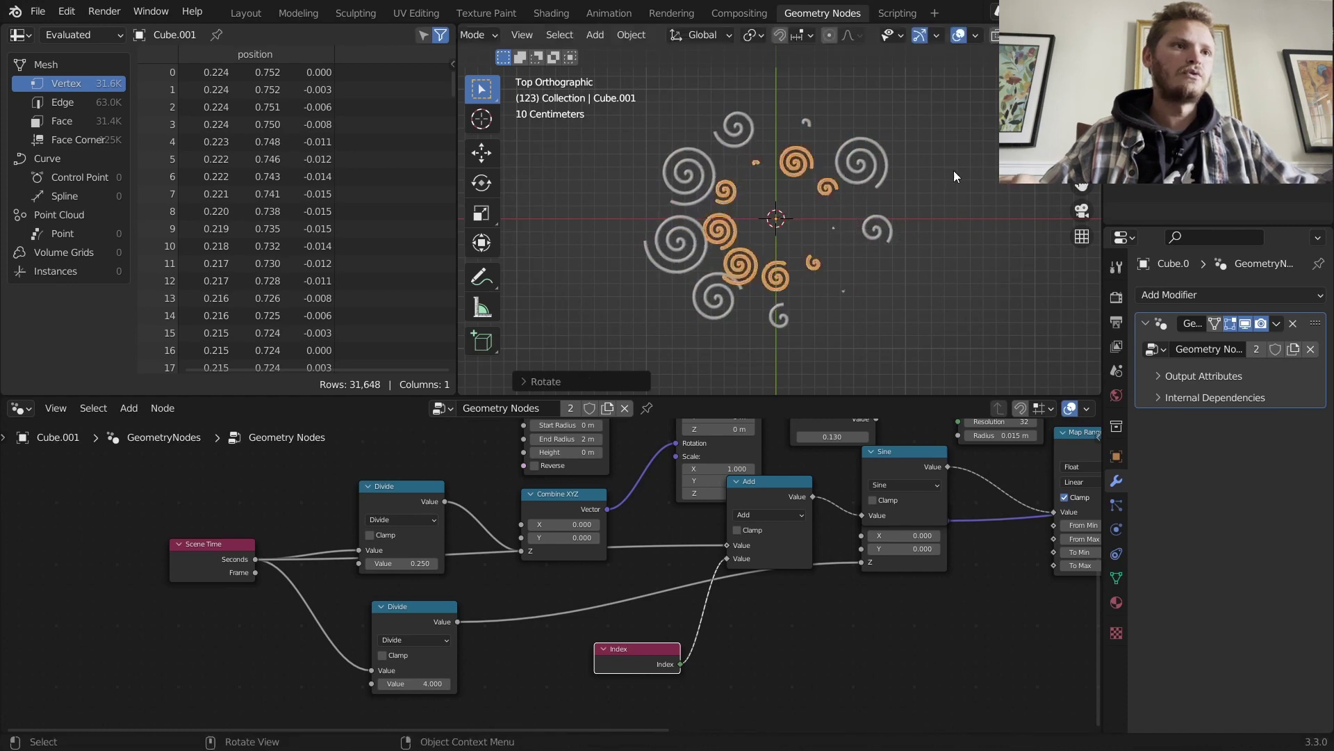
{"action": "key", "text": "s"}
{"action": "left_click", "coordinate": [929, 172]}
Step: Add a Group Input node and link its empty socket to Mesh Circle's Vertices to expose that value in the modifier
{"action": "middle_click_drag", "start_coordinate": [485, 438], "coordinate": [684, 553]}
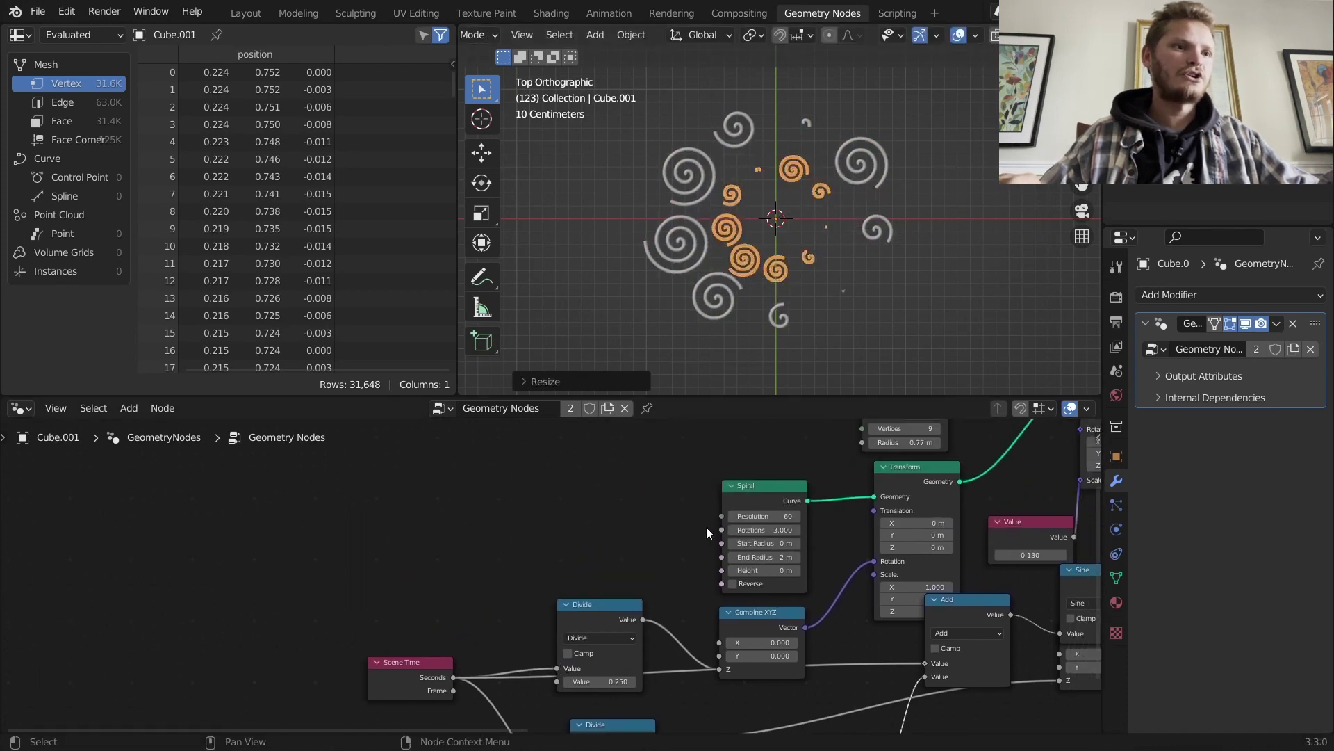
{"action": "key", "text": "shift+a"}
{"action": "left_click", "coordinate": [637, 376]}
{"action": "type", "text": "gr"}
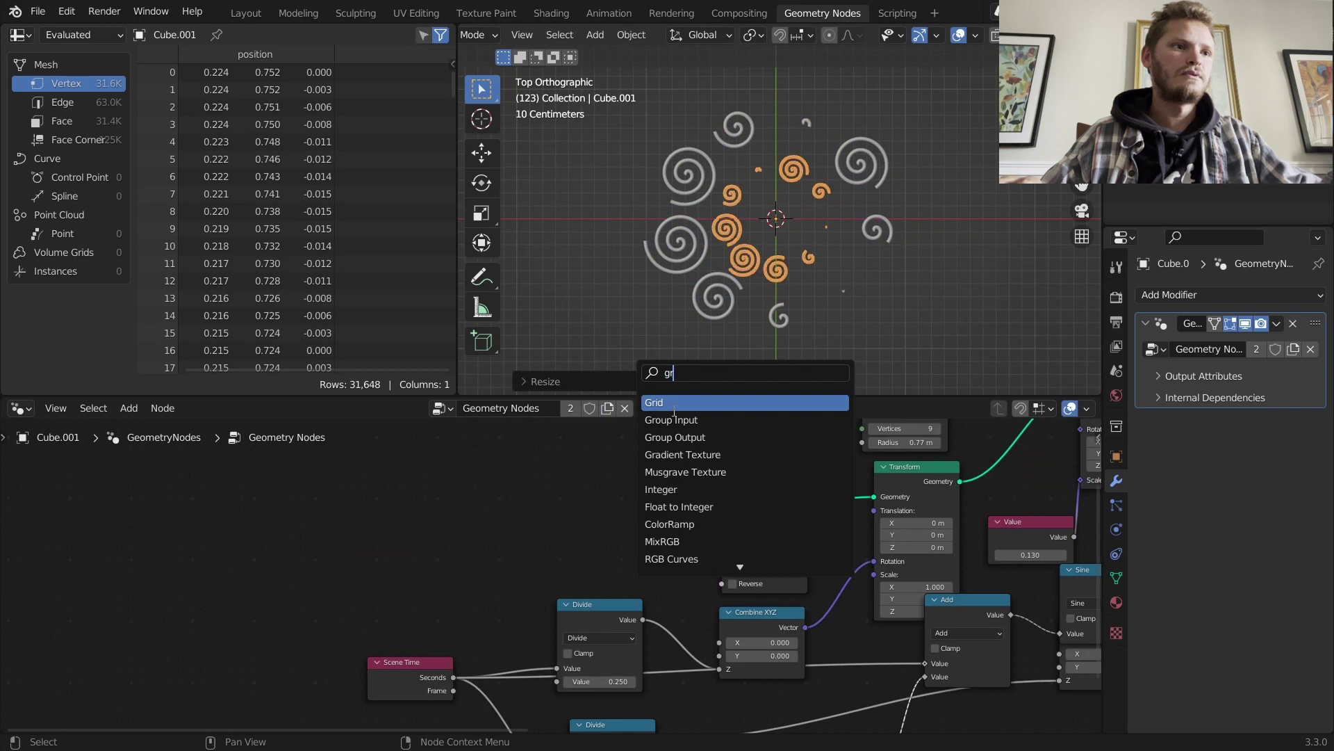
{"action": "left_click", "coordinate": [674, 424]}
{"action": "left_click", "coordinate": [565, 506]}
{"action": "middle_click_drag", "start_coordinate": [731, 462], "coordinate": [672, 572]}
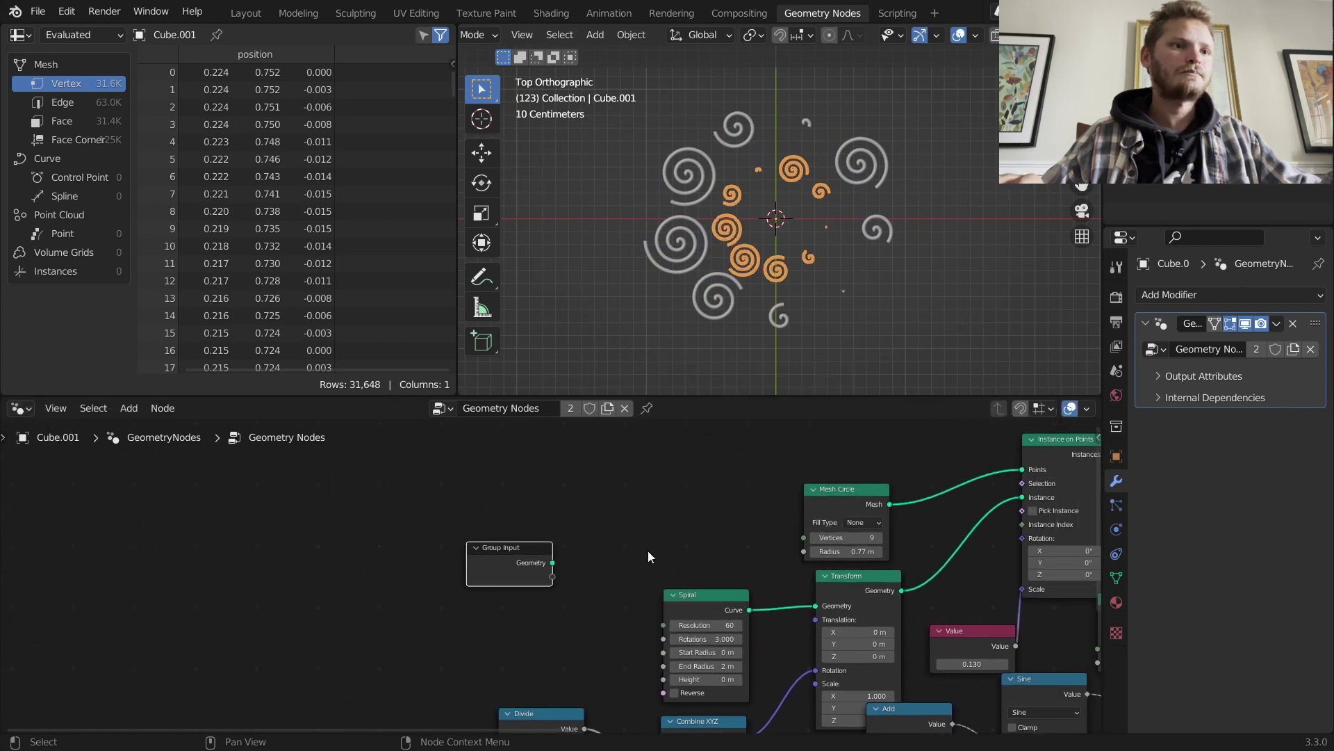
{"action": "left_click_drag", "start_coordinate": [553, 576], "coordinate": [805, 537]}
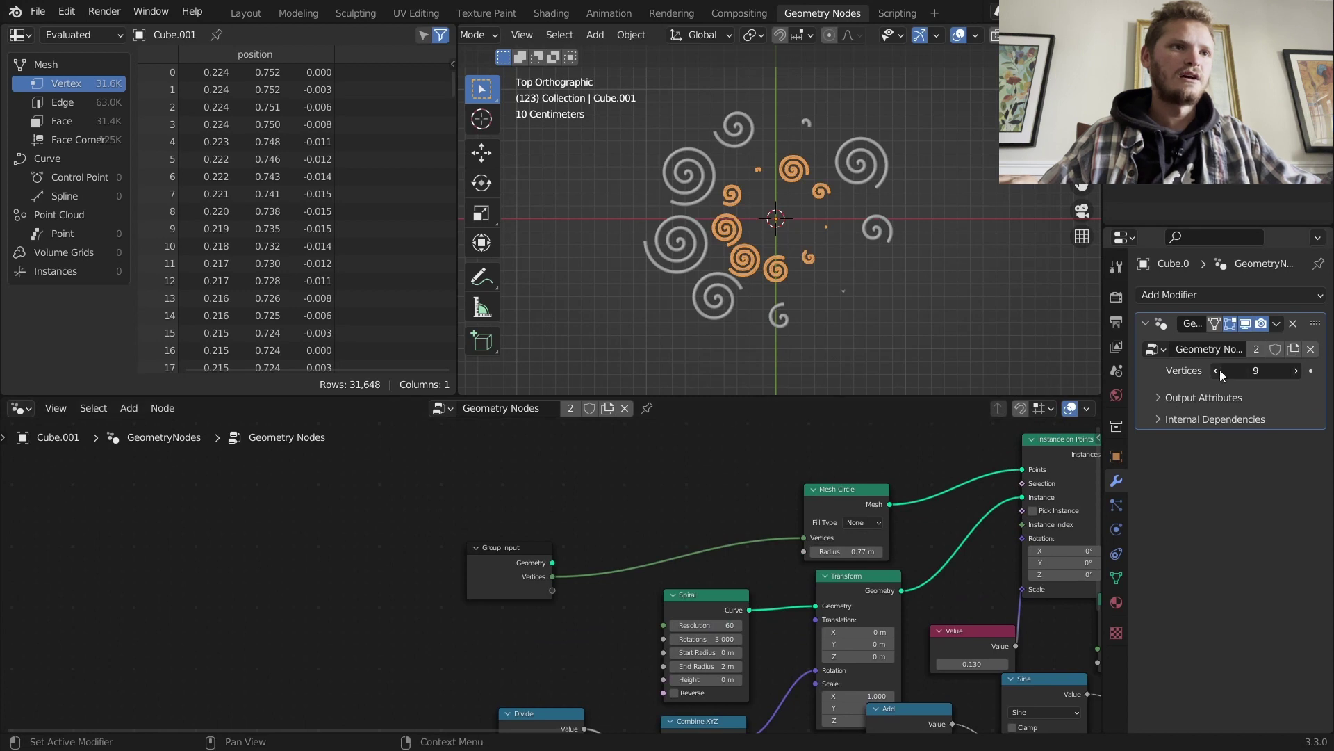
Step: Set the inner ring's Vertices to 5 in its modifier and play the animation
{"action": "left_click", "coordinate": [1220, 369]}
{"action": "left_click", "coordinate": [1220, 370]}
{"action": "left_click", "coordinate": [1219, 370]}
{"action": "left_click", "coordinate": [1220, 369]}
{"action": "key", "text": "space"}
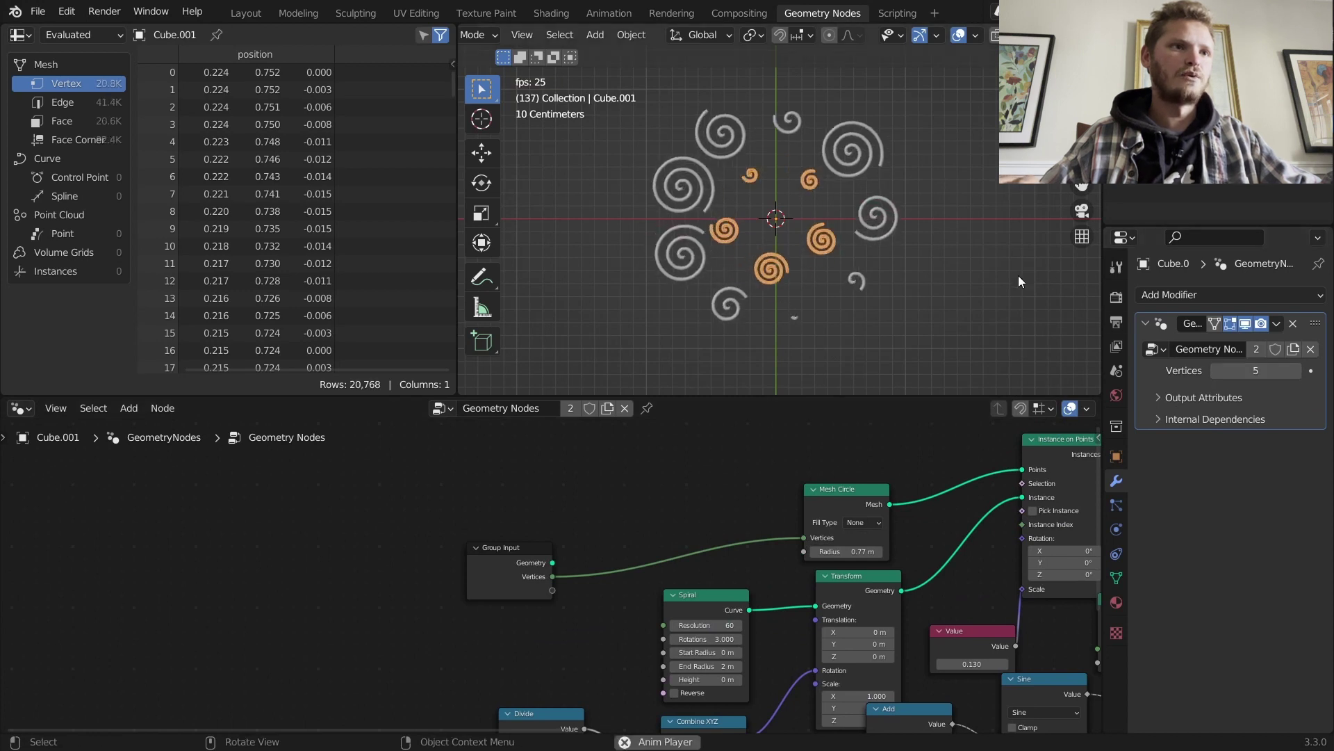
Step: Duplicate the five-spiral inner ring in place and scale the copy down to about half size
{"action": "left_click", "coordinate": [787, 271]}
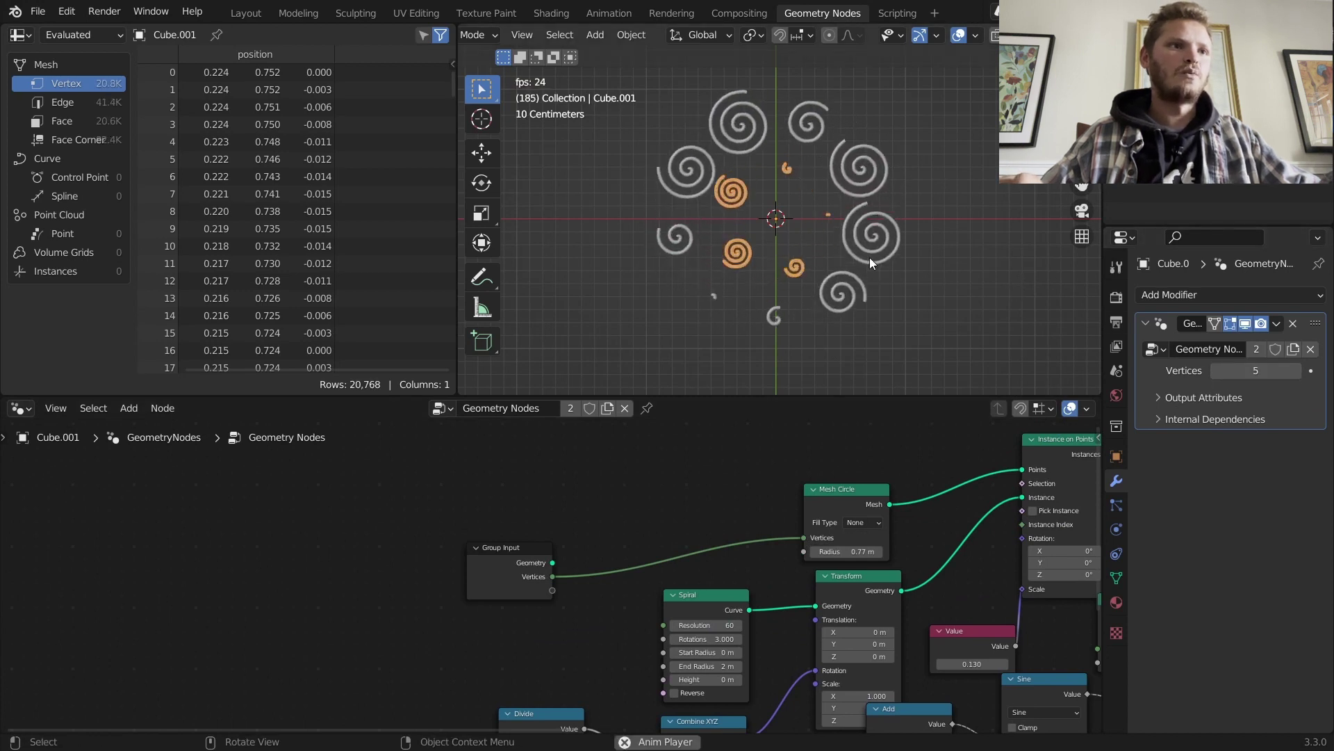
{"action": "key", "text": "shift+d"}
{"action": "key", "text": "s"}
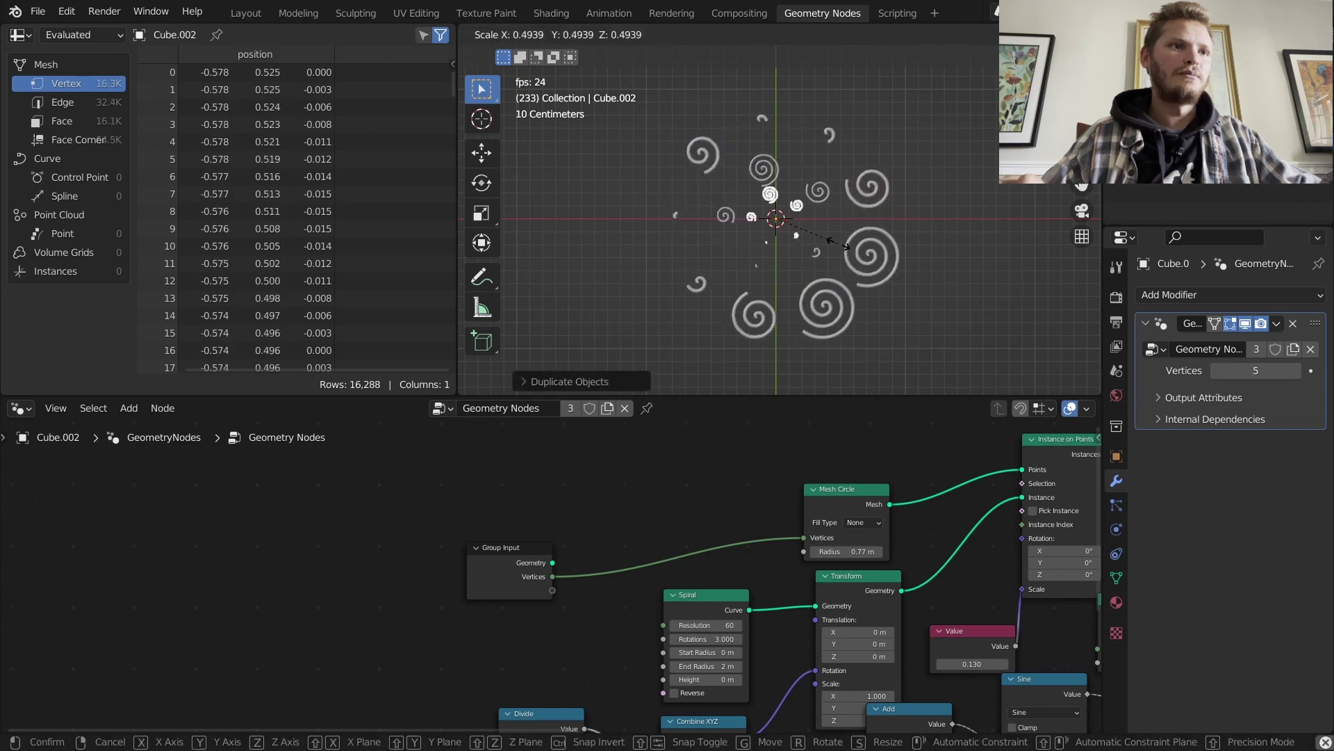
{"action": "left_click", "coordinate": [836, 238]}
Step: Set the innermost ring's Vertices to 3 in its modifier
{"action": "left_click", "coordinate": [1254, 371]}
{"action": "type", "text": "1"}
{"action": "key", "text": "Return"}
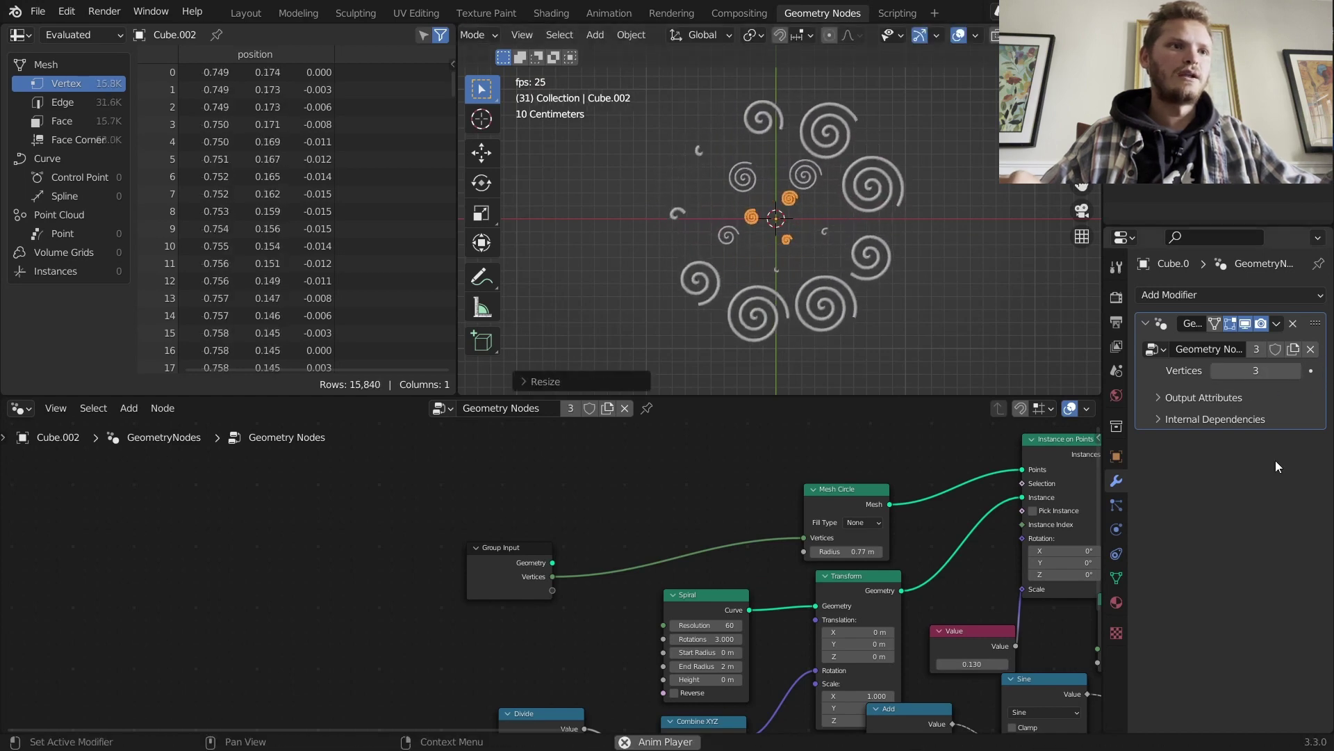
{"action": "left_click", "coordinate": [1251, 375]}
{"action": "left_click", "coordinate": [1295, 487]}
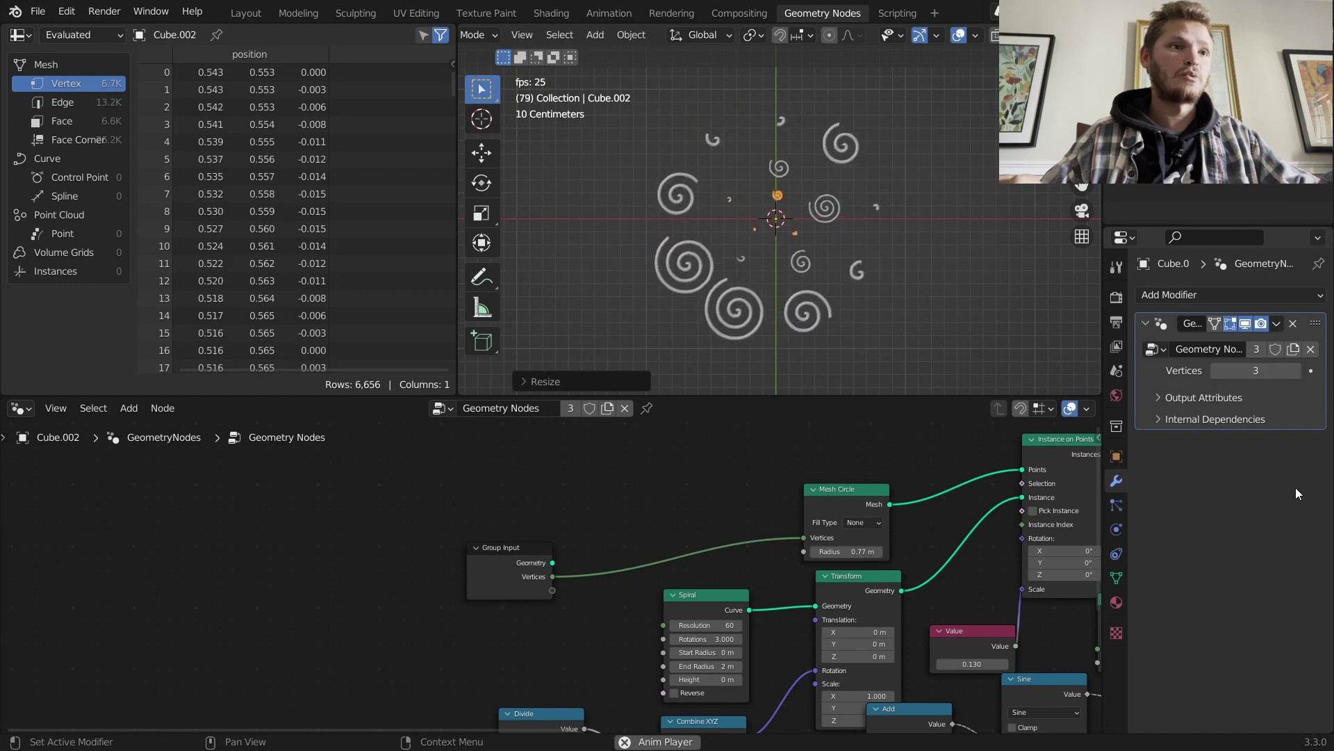
Step: Select the innermost ring of spirals and fine-tune its scale to be slightly smaller around the centre
{"action": "scroll", "coordinate": [956, 281], "scroll_direction": "up", "scroll_amount": 3}
{"action": "left_click", "coordinate": [1020, 260]}
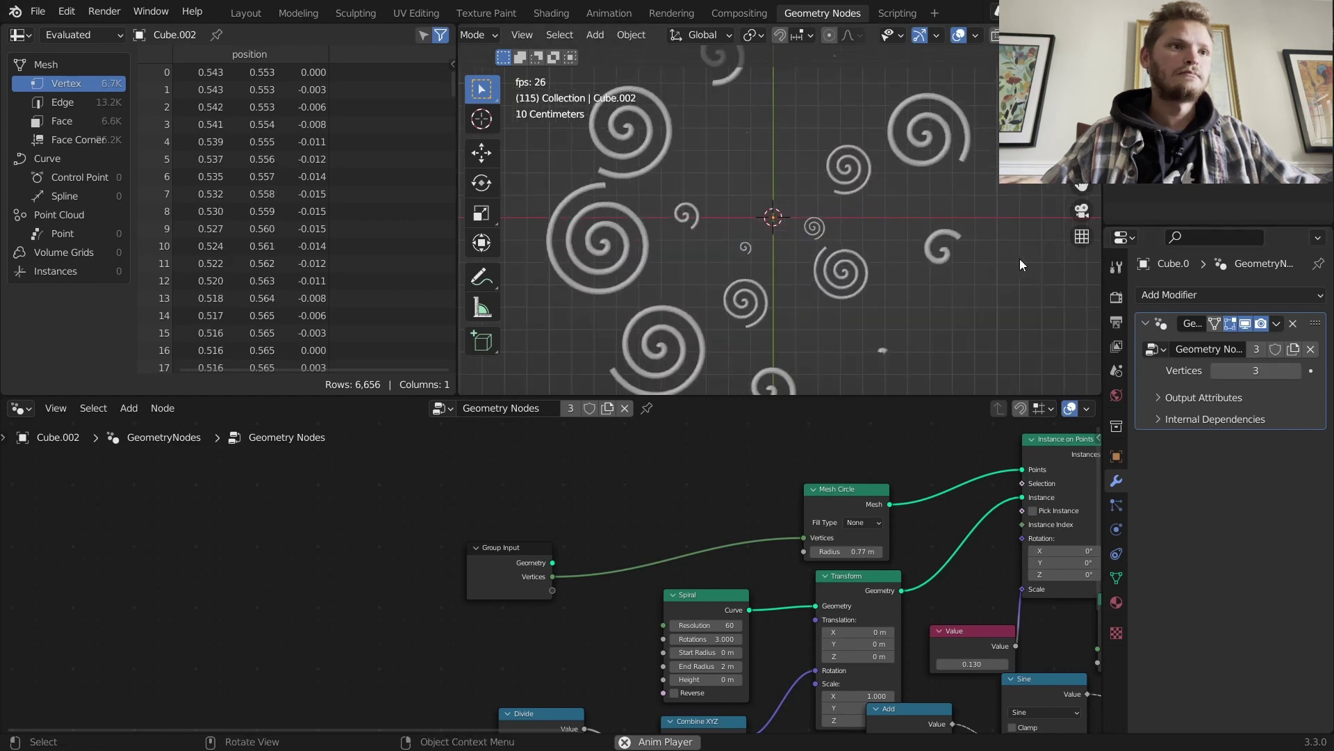
{"action": "left_click", "coordinate": [818, 227]}
{"action": "key", "text": "s"}
{"action": "left_click", "coordinate": [886, 235]}
{"action": "key", "text": "s"}
{"action": "left_click", "coordinate": [877, 235]}
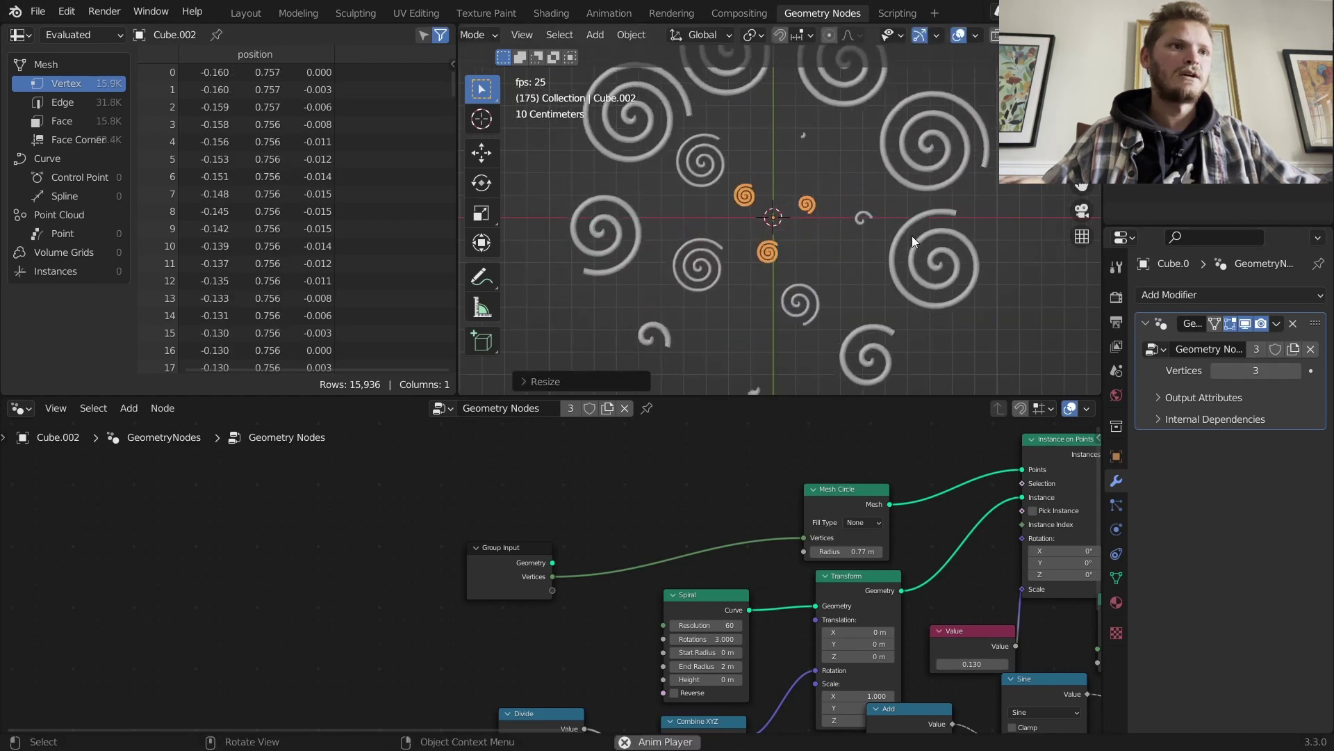
Step: Deselect the rings, frame the whole arrangement, and toggle off the viewport overlays
{"action": "left_click", "coordinate": [1030, 299]}
{"action": "scroll", "coordinate": [944, 273], "scroll_direction": "down", "scroll_amount": 4}
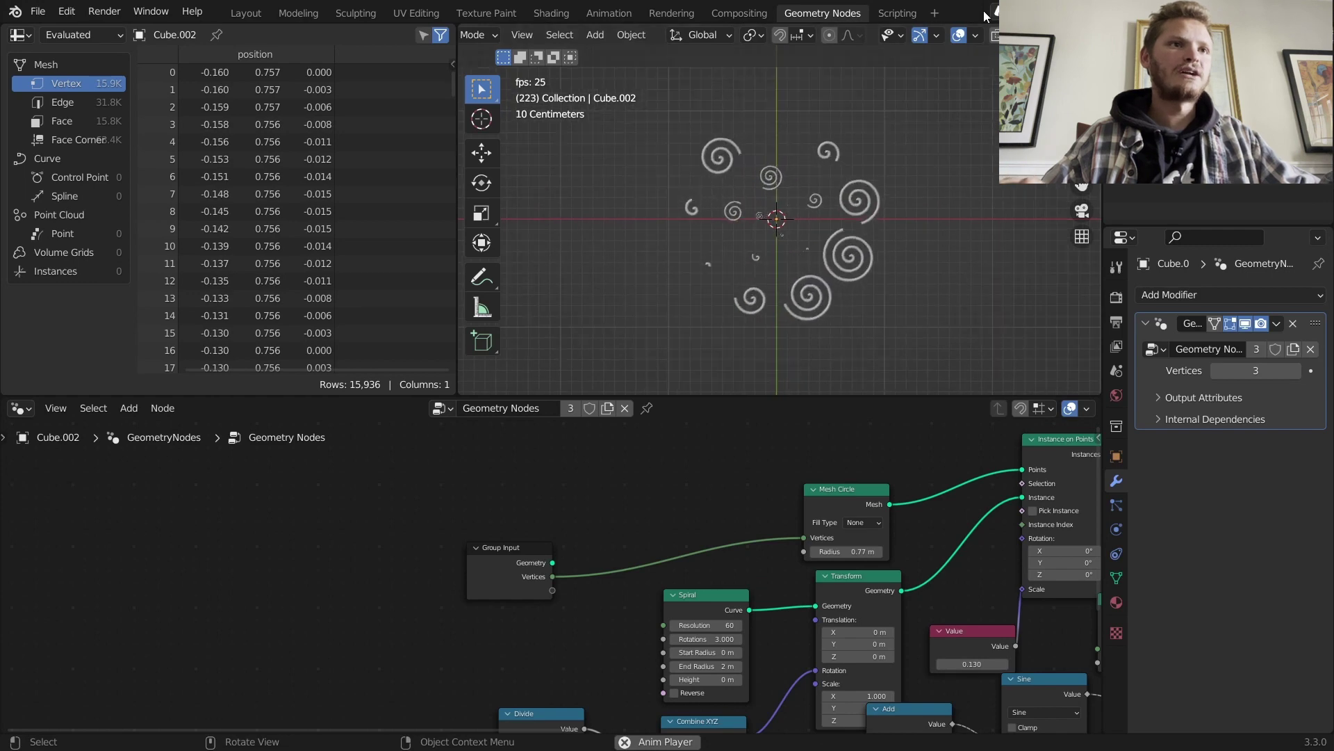
{"action": "left_click", "coordinate": [959, 35]}
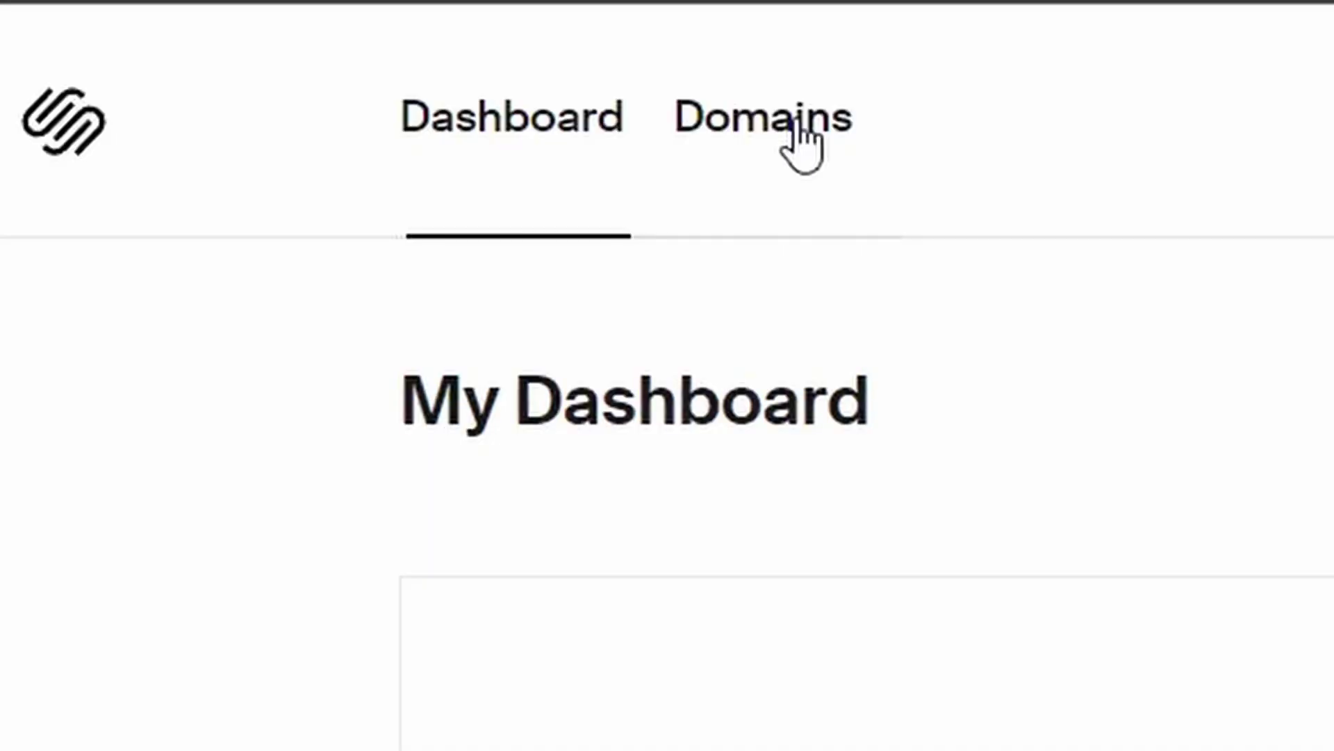
Step: Switch to Squarespace, view the account's Domains page, and return to the Dashboard
{"action": "left_click", "coordinate": [796, 125]}
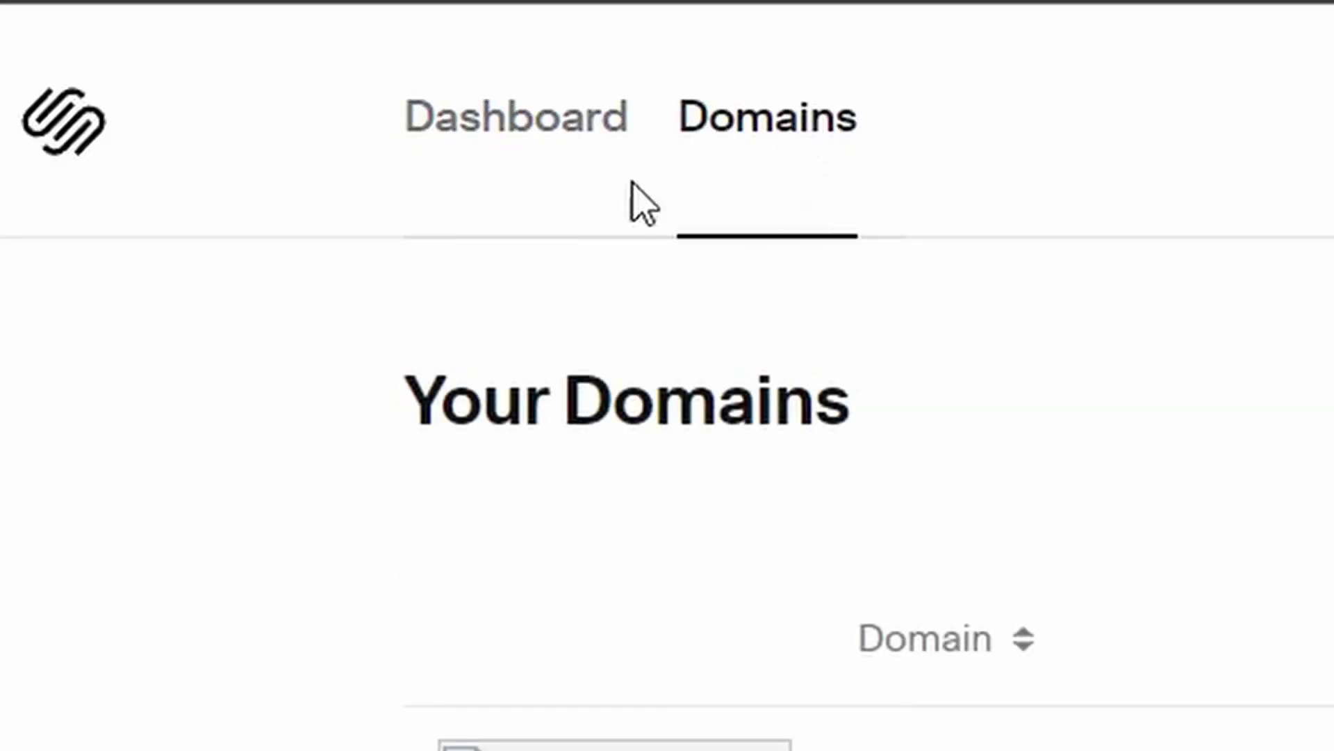
{"action": "left_click", "coordinate": [586, 148]}
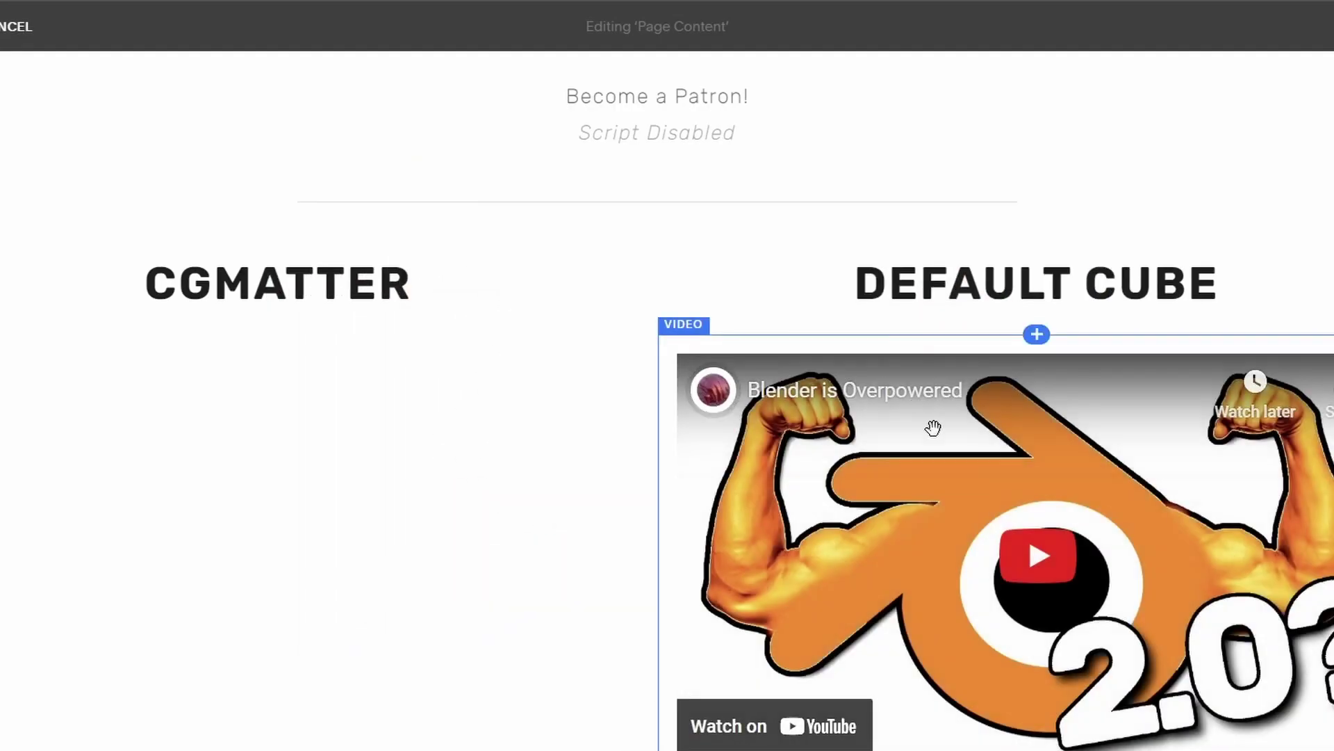
Step: Move the "Blender is Overpowered" video block from the DEFAULT CUBE column to beneath the CGMATTER heading
{"action": "left_click_drag", "start_coordinate": [933, 426], "coordinate": [160, 373]}
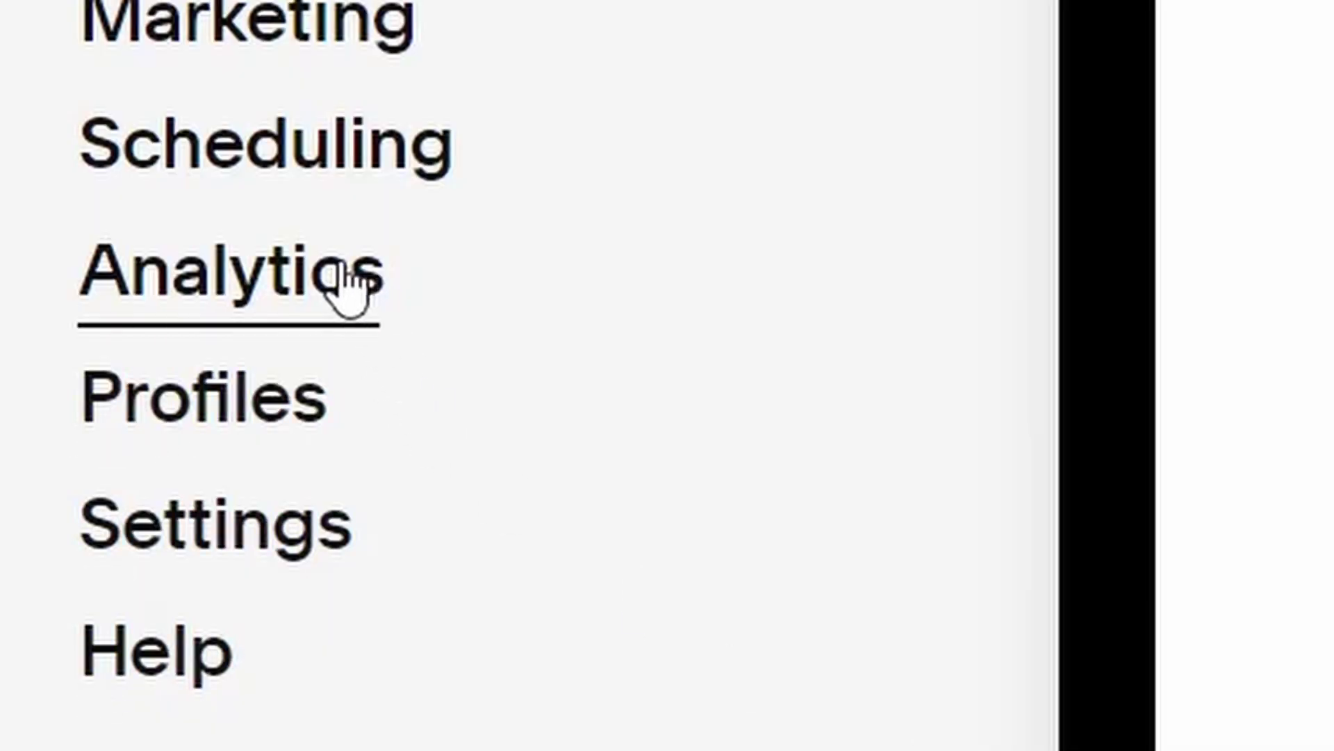
Step: Open the website's Analytics section
{"action": "left_click", "coordinate": [347, 285]}
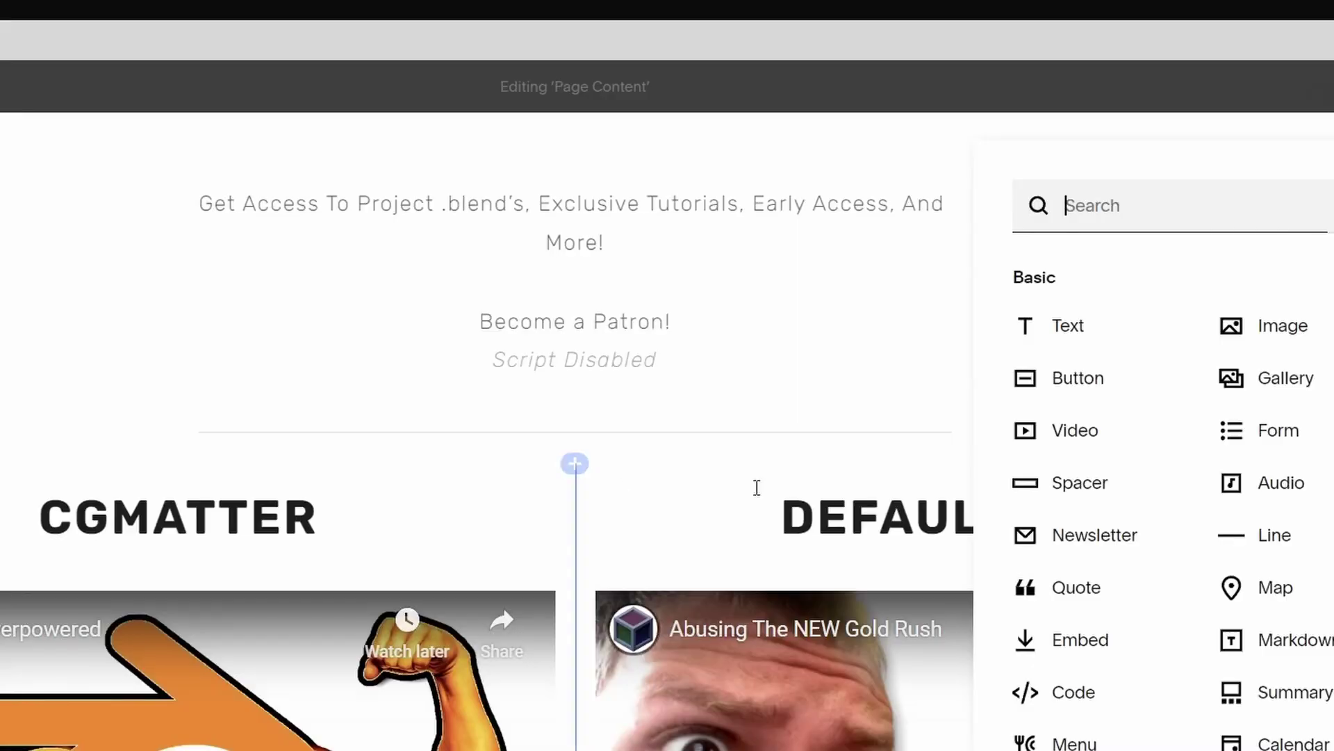
Step: Insert a Twitter block into the page content and look through its feed of recent CGMatter tweets
{"action": "scroll", "coordinate": [1299, 536], "scroll_direction": "down", "scroll_amount": 10}
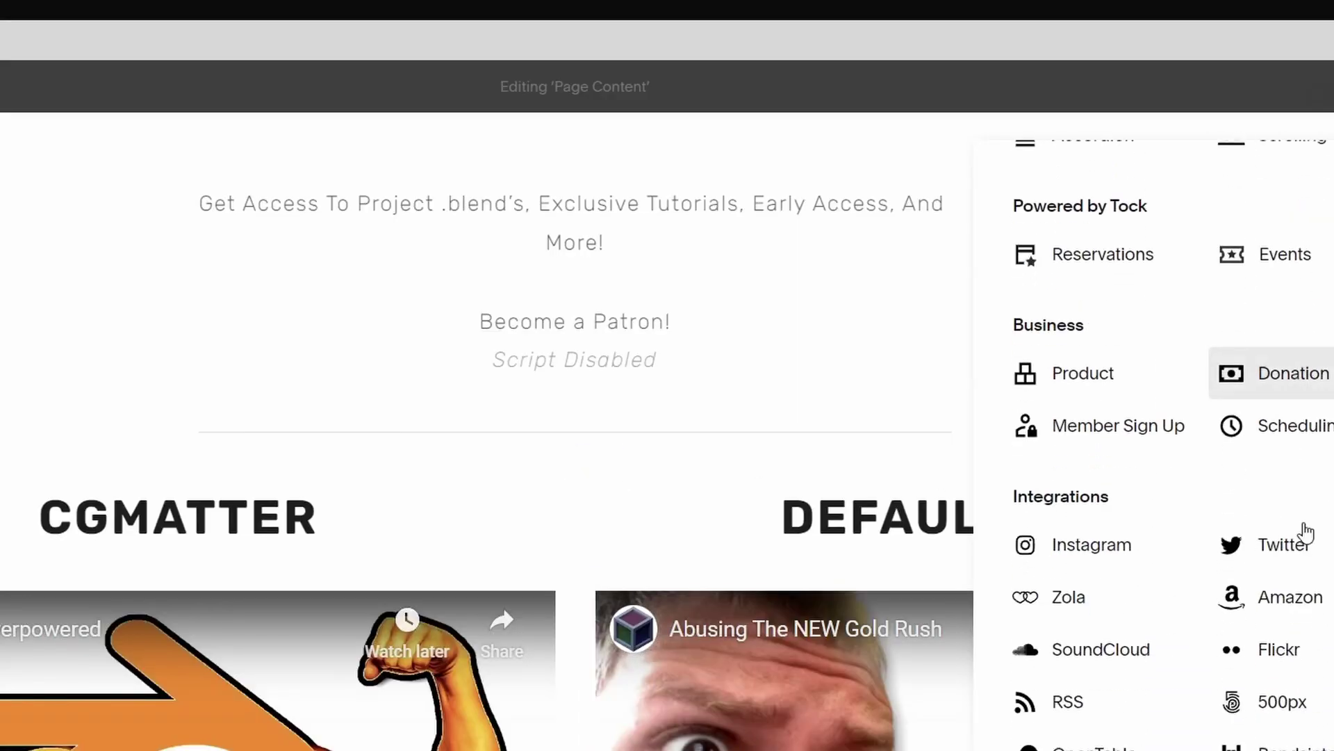
{"action": "left_click", "coordinate": [1270, 423]}
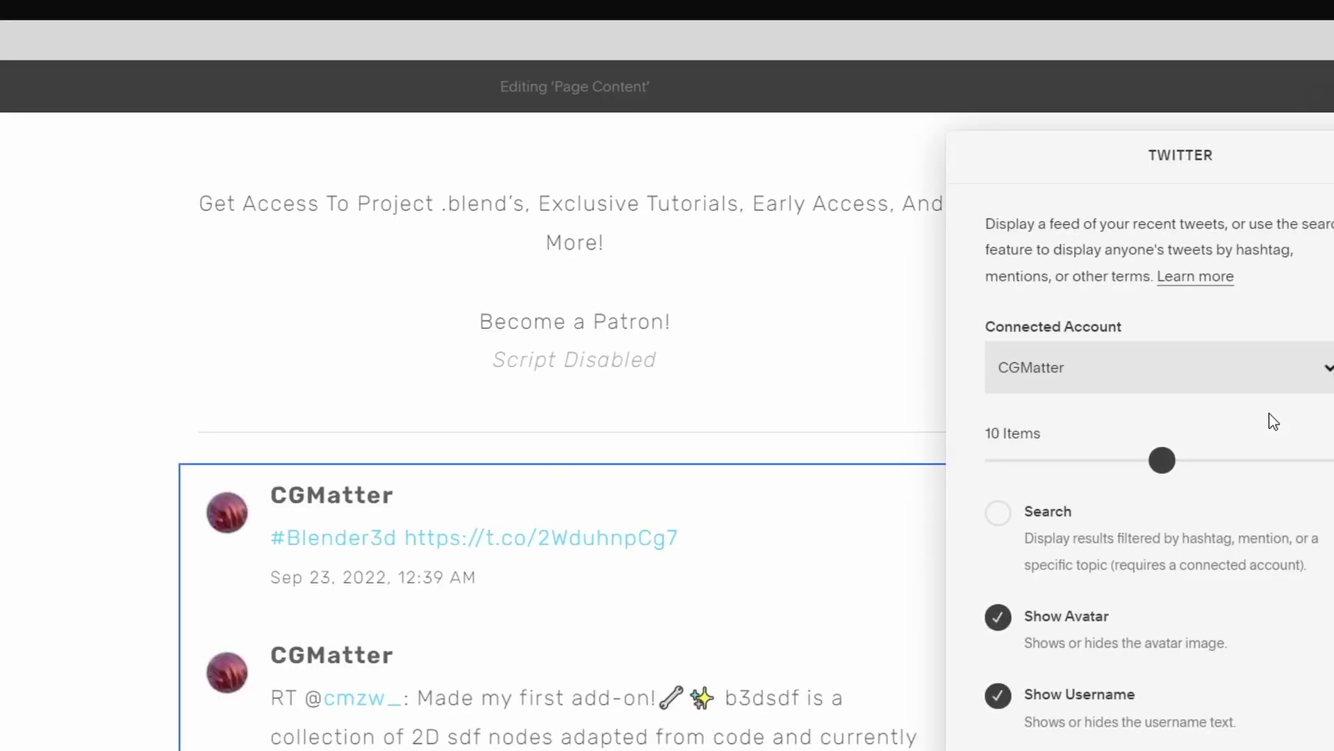
{"action": "scroll", "coordinate": [619, 407], "scroll_direction": "down", "scroll_amount": 6}
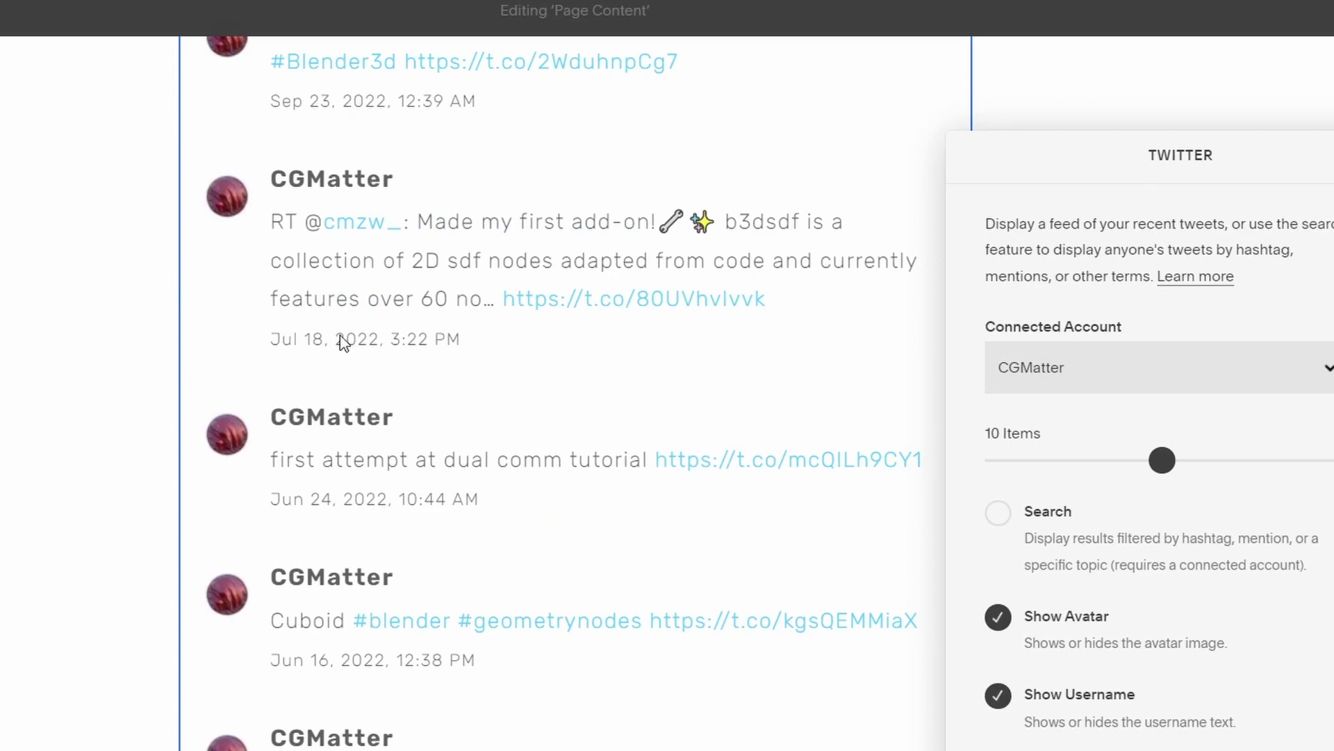